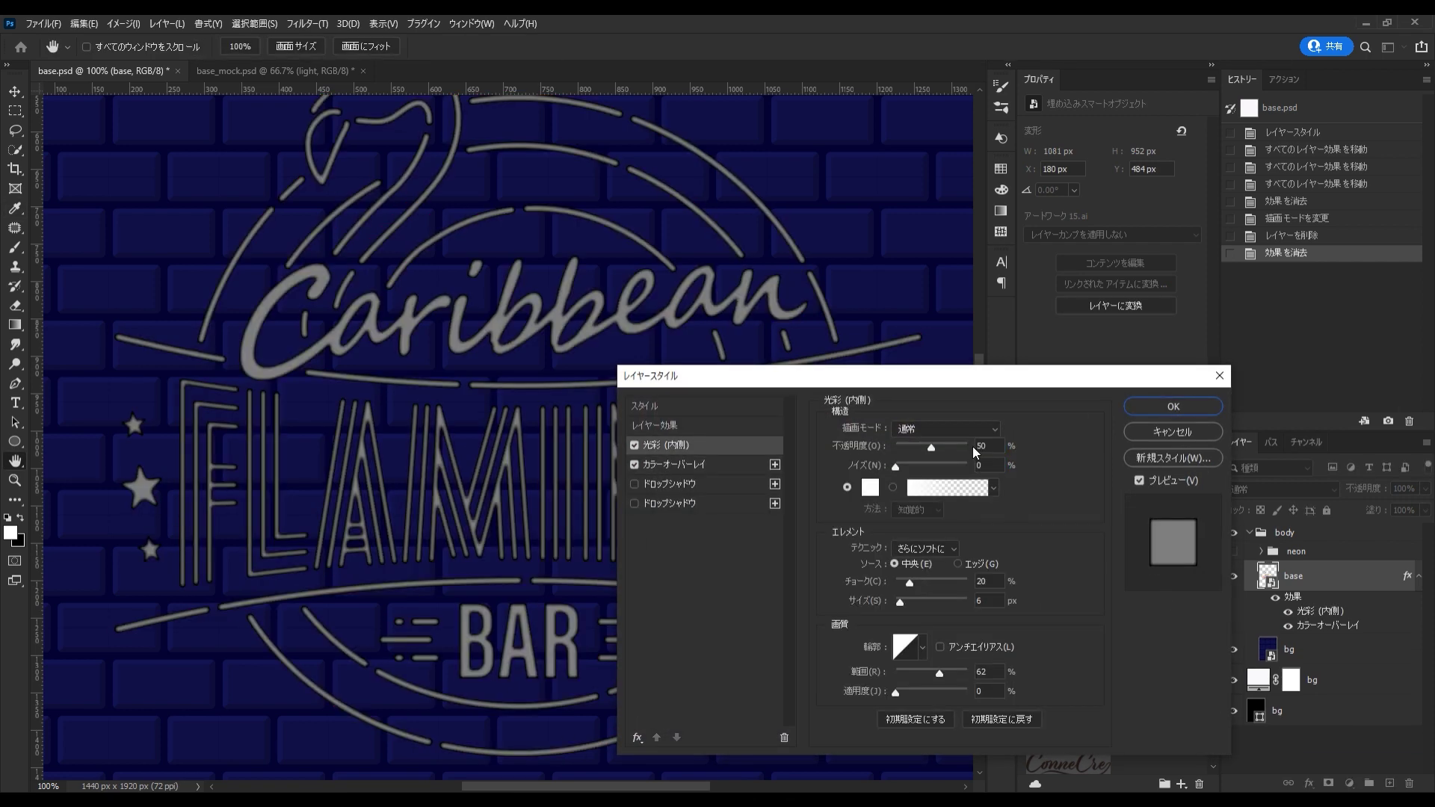
- Set Inner Glow Range to 50 and add a hot-pink drop shadow to the pink layer
double_click(984, 672)
type("50")
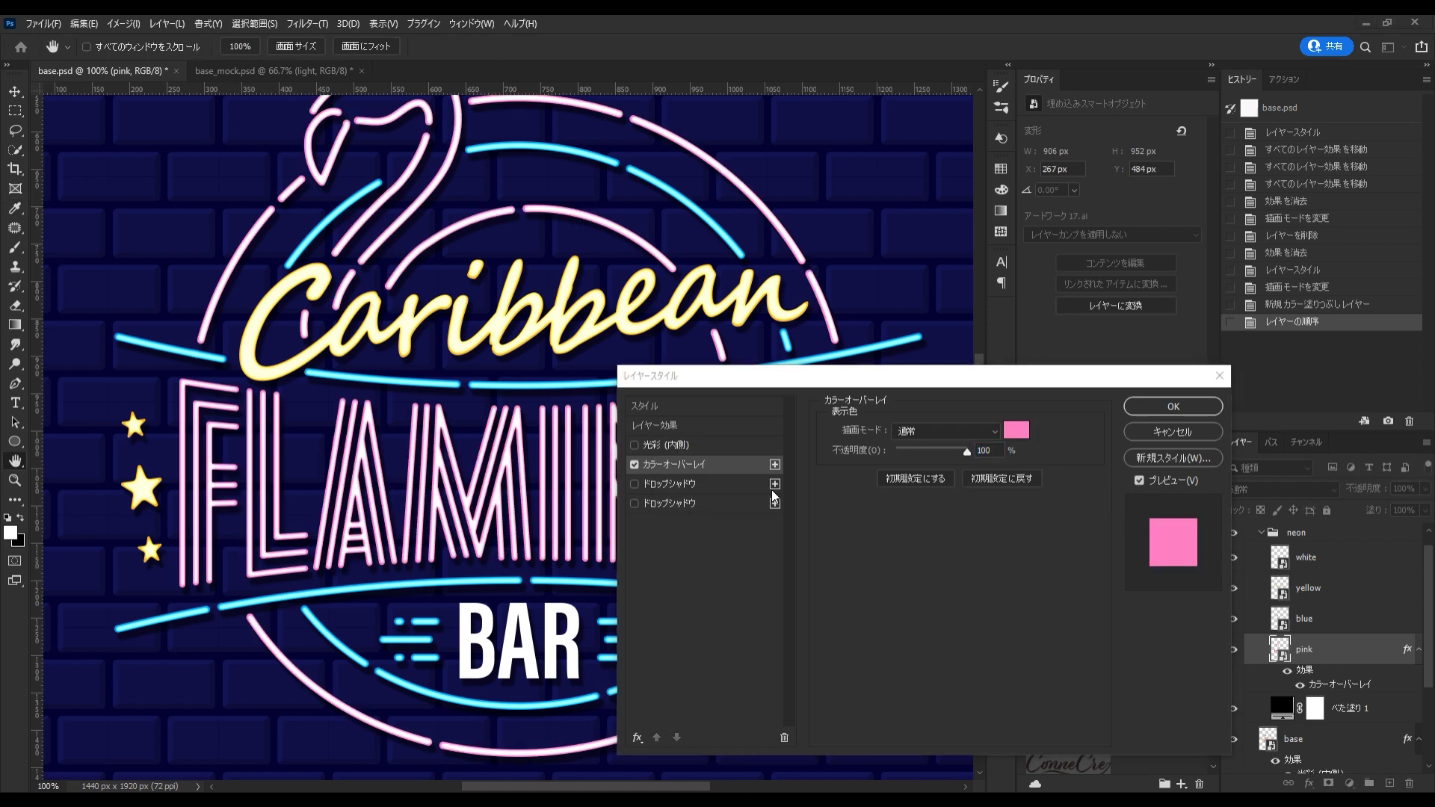
left_click(771, 487)
left_click(1017, 430)
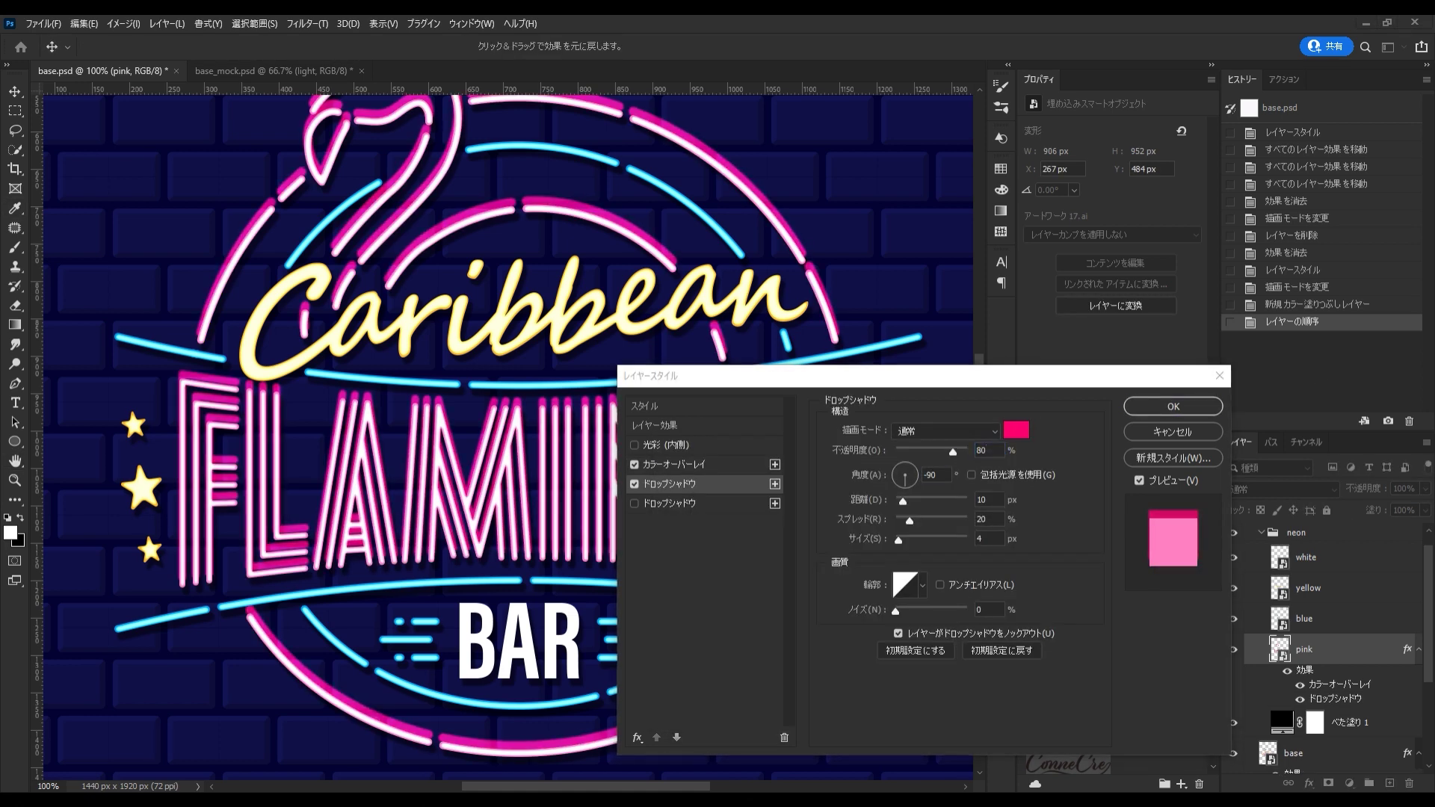
- Add a second hot-pink drop shadow (angle 120, spread 20, size 20) and copy the effects to the blue layer
left_click(635, 504)
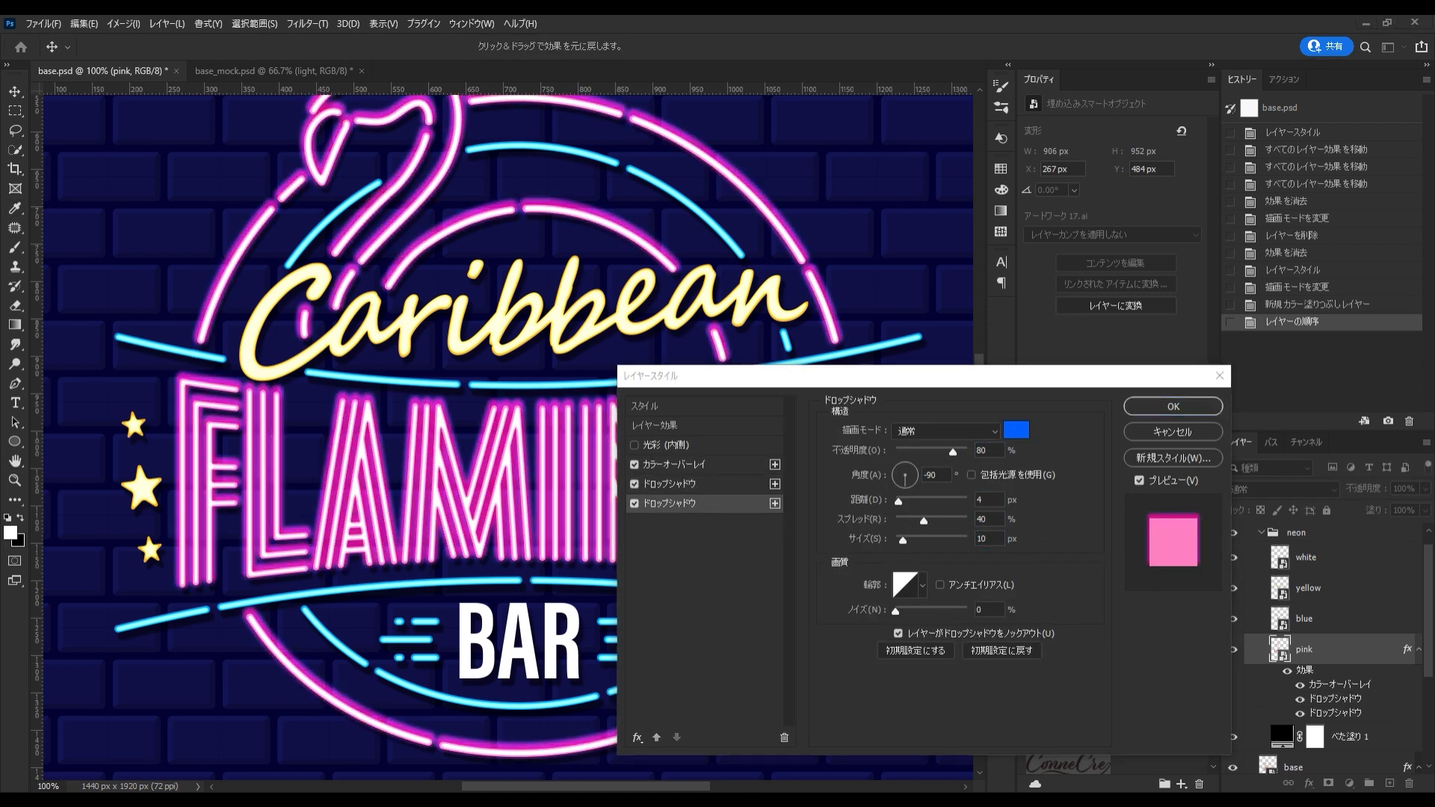
left_click(1017, 430)
key("ctrl+v")
key("Return")
key("Tab")
type("120")
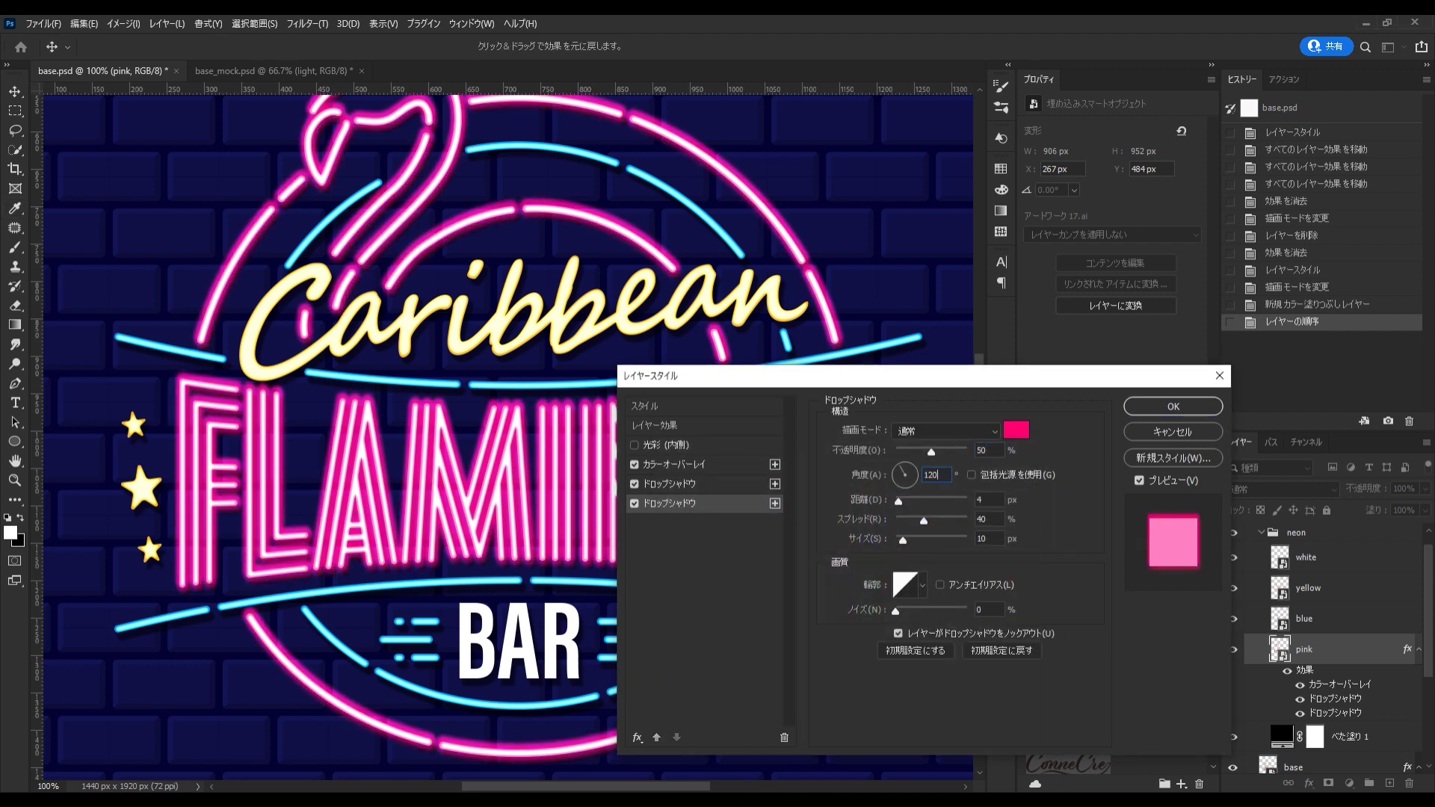
key("Tab")
key("Tab")
type("20")
key("Tab")
type("20")
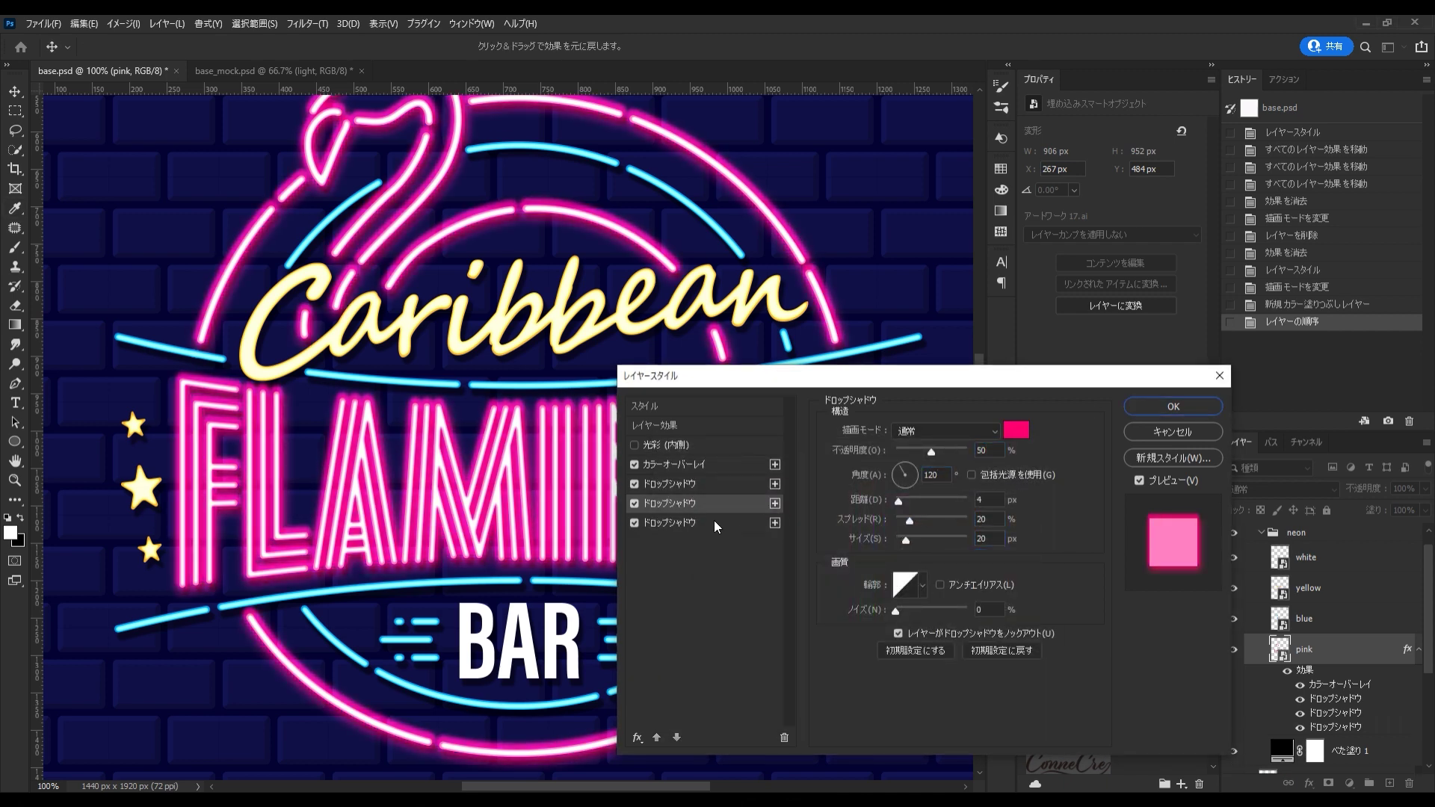
key("Return")
left_click_drag(1408, 649, 1316, 566)
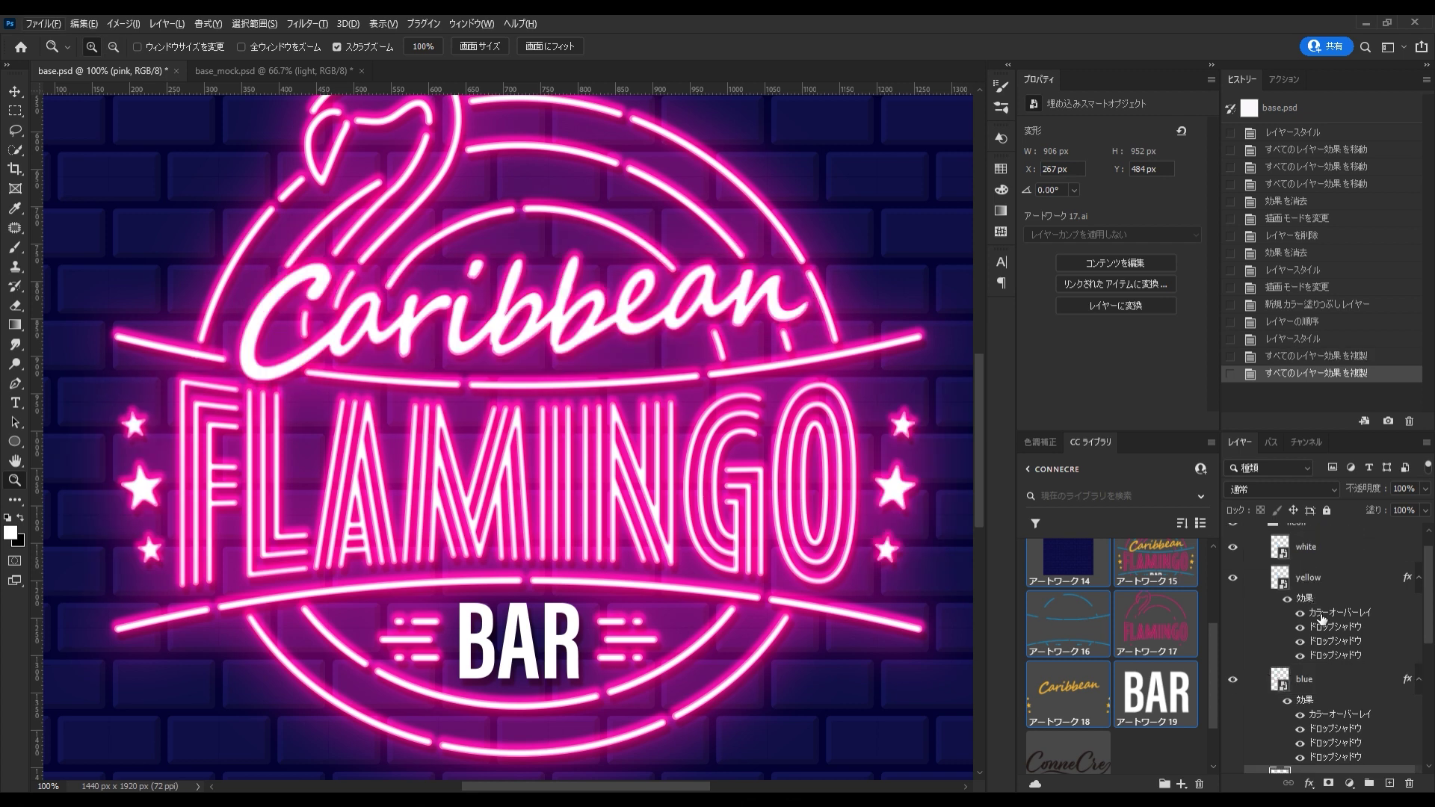
- Change the blue layer's Color Overlay to light blue 5ea6ff
double_click(1340, 677)
left_click(1017, 428)
type("5ea6ff")
left_click(1005, 471)
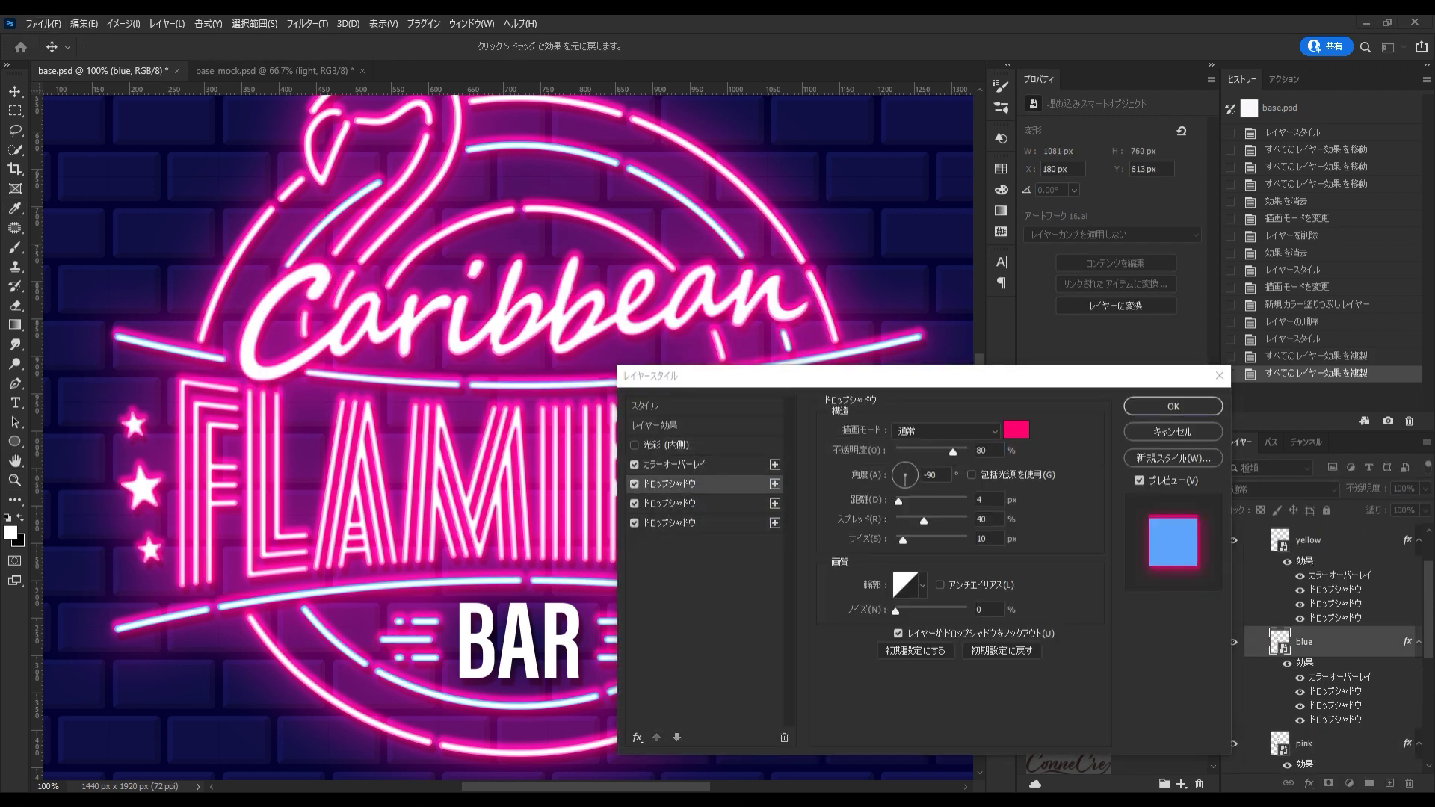
left_click(1174, 406)
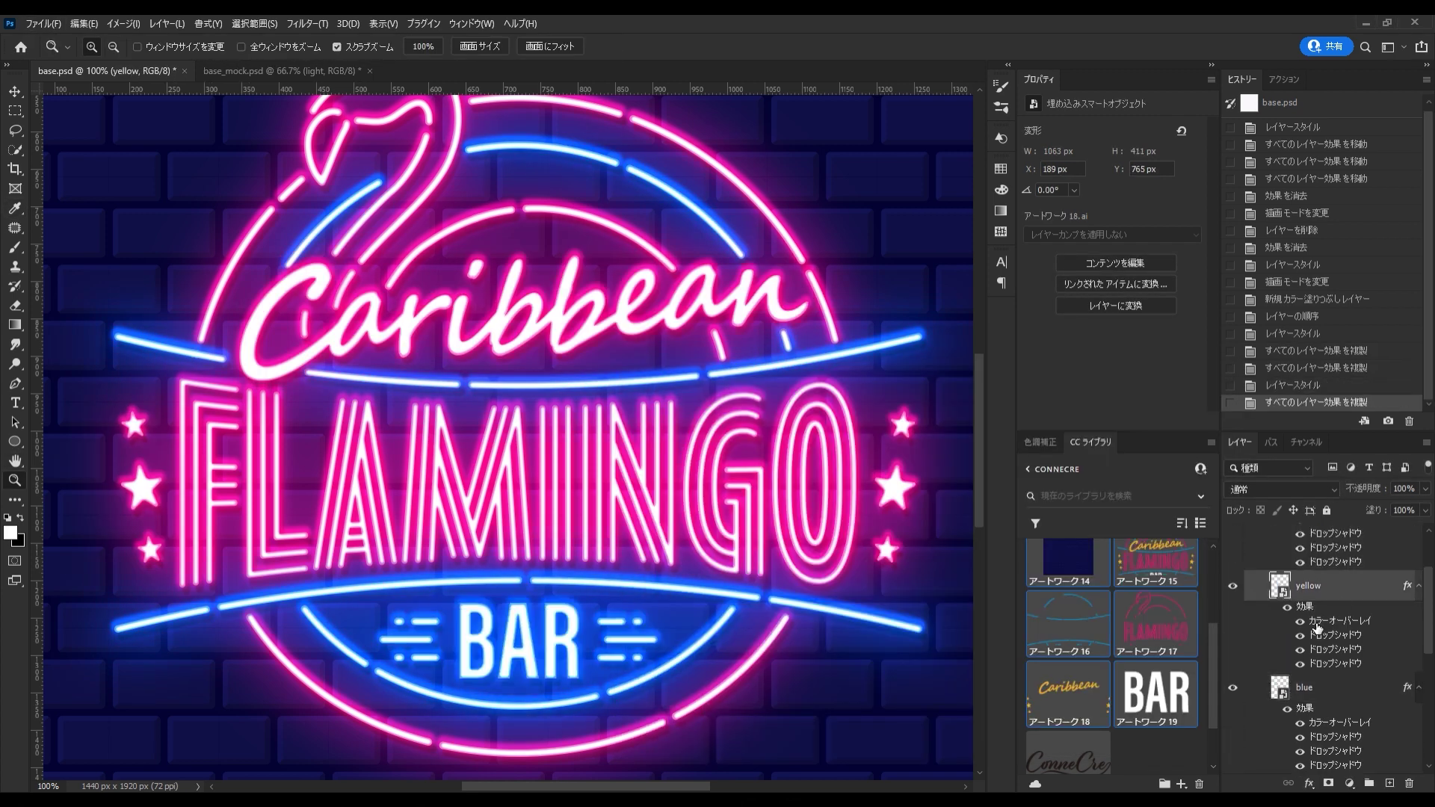
- Recolour the yellow layer's overlay and drop shadows to orange ff7800
double_click(1340, 621)
left_click(1017, 429)
key("ctrl+v")
left_click(1005, 471)
left_click(1017, 428)
type("ff7800")
left_click(1005, 471)
left_click(1017, 428)
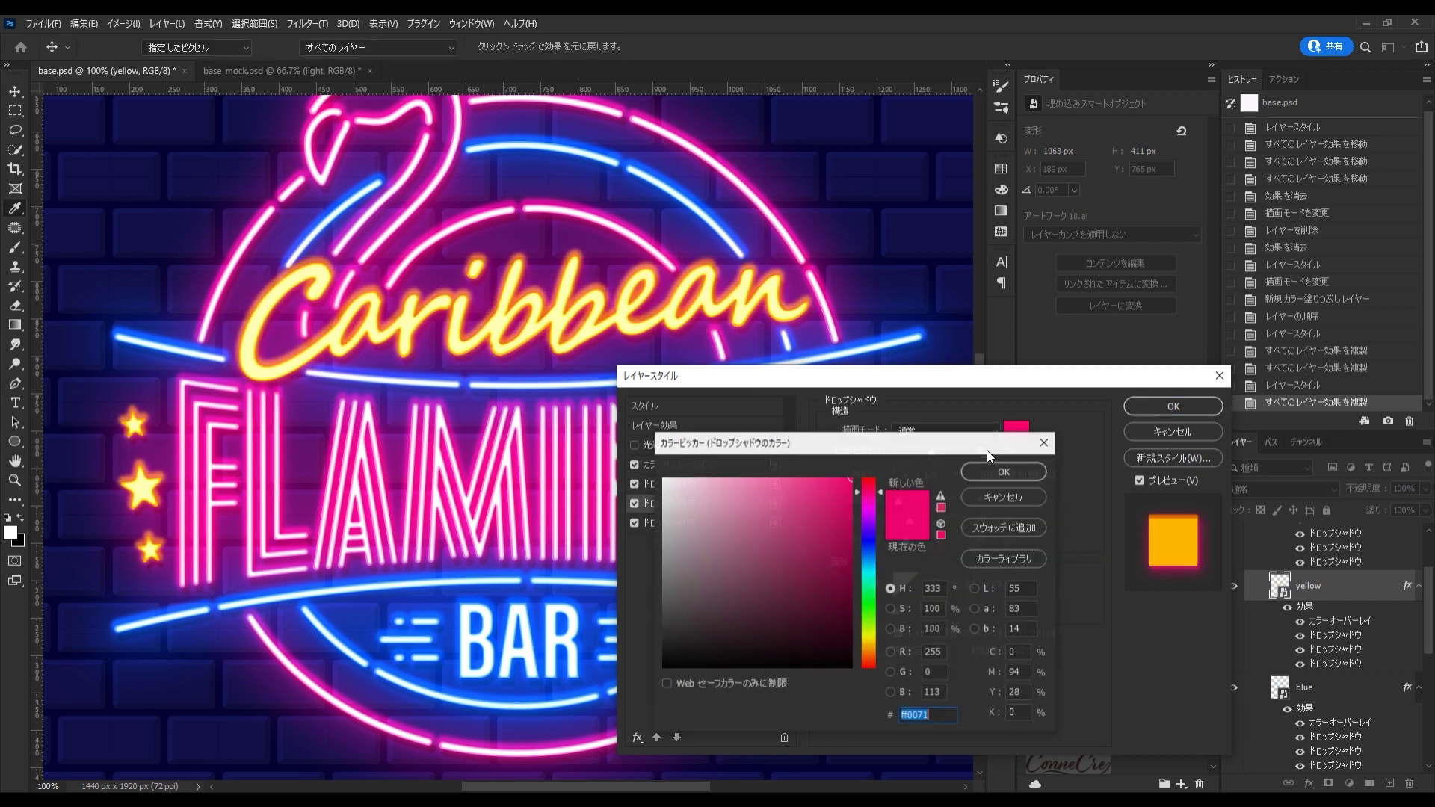
type("ff7800")
left_click(1005, 471)
left_click(1174, 406)
- Give the pink layer a light pink ff80c2 overlay and the BAR layer a blue 0060ff shadow
key("z")
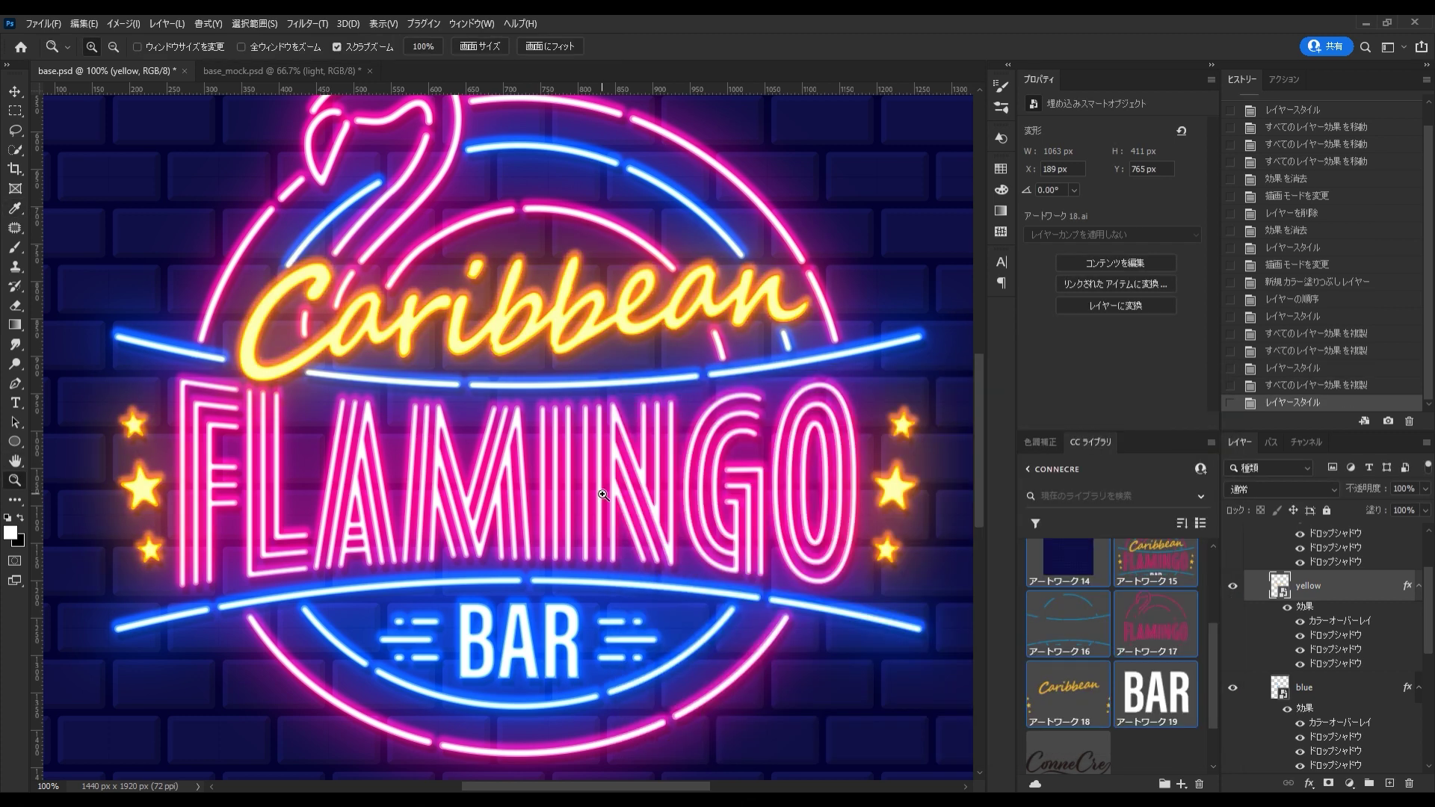
scroll(1279, 686, "down", 1)
left_click(1282, 683)
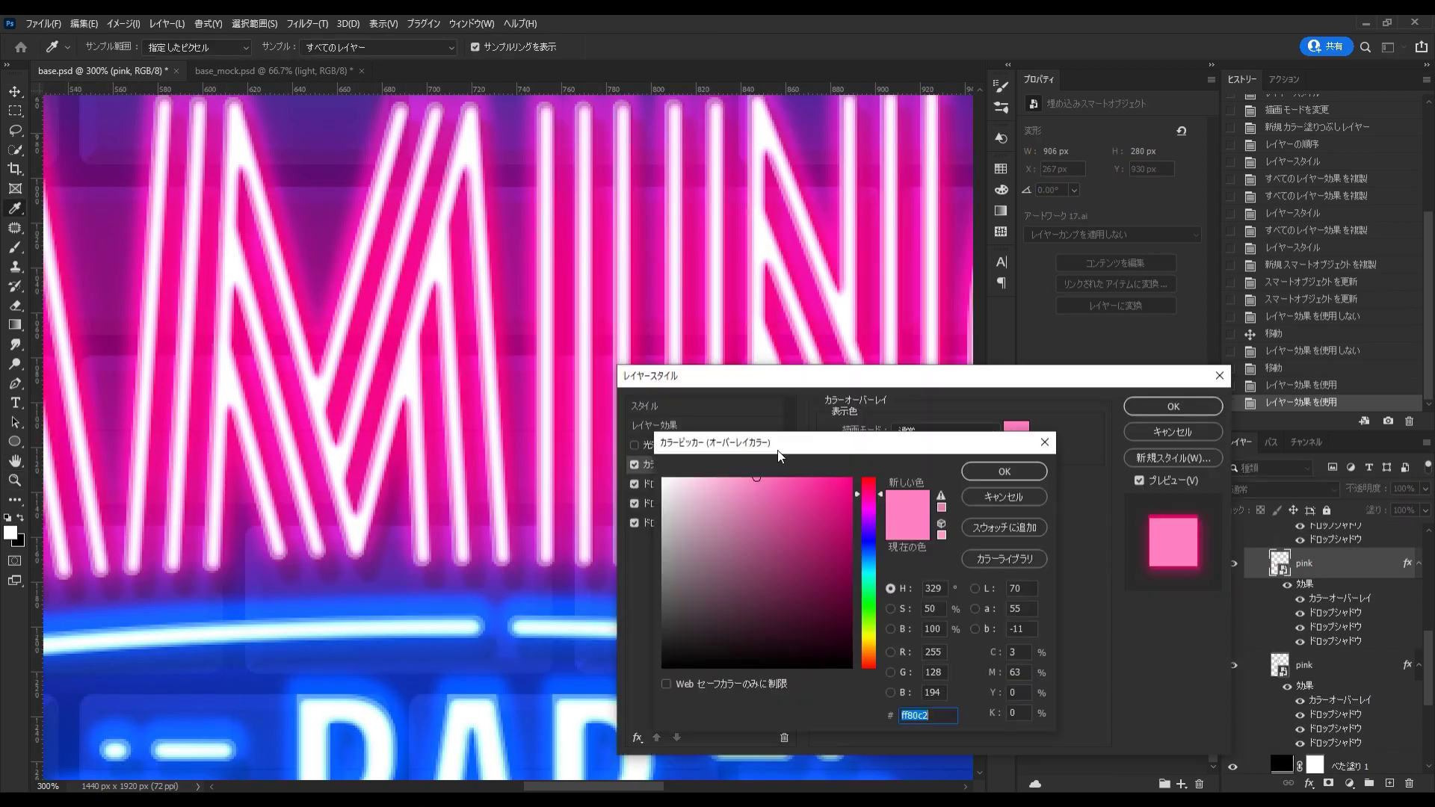
left_click(1017, 474)
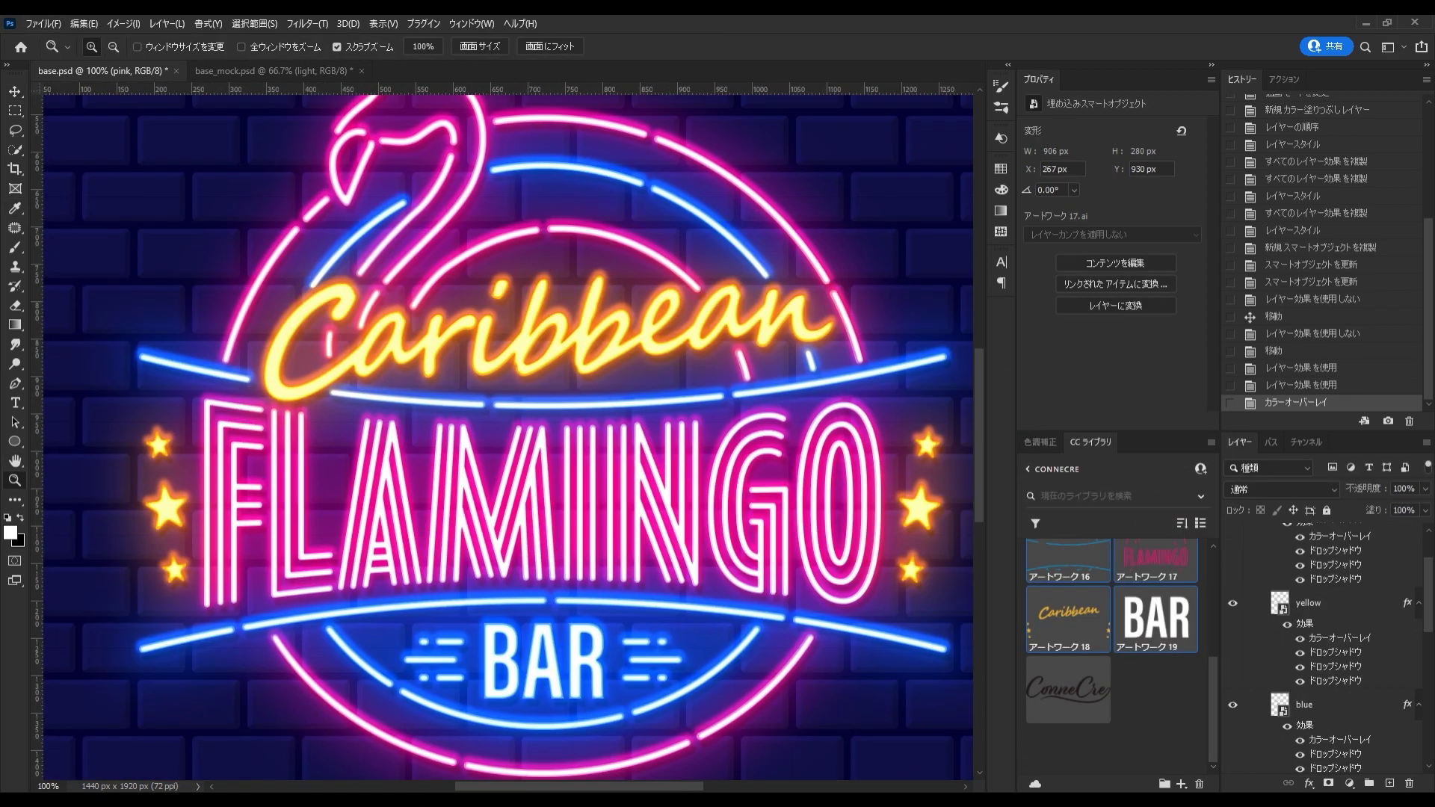
double_click(1349, 583)
left_click(1016, 428)
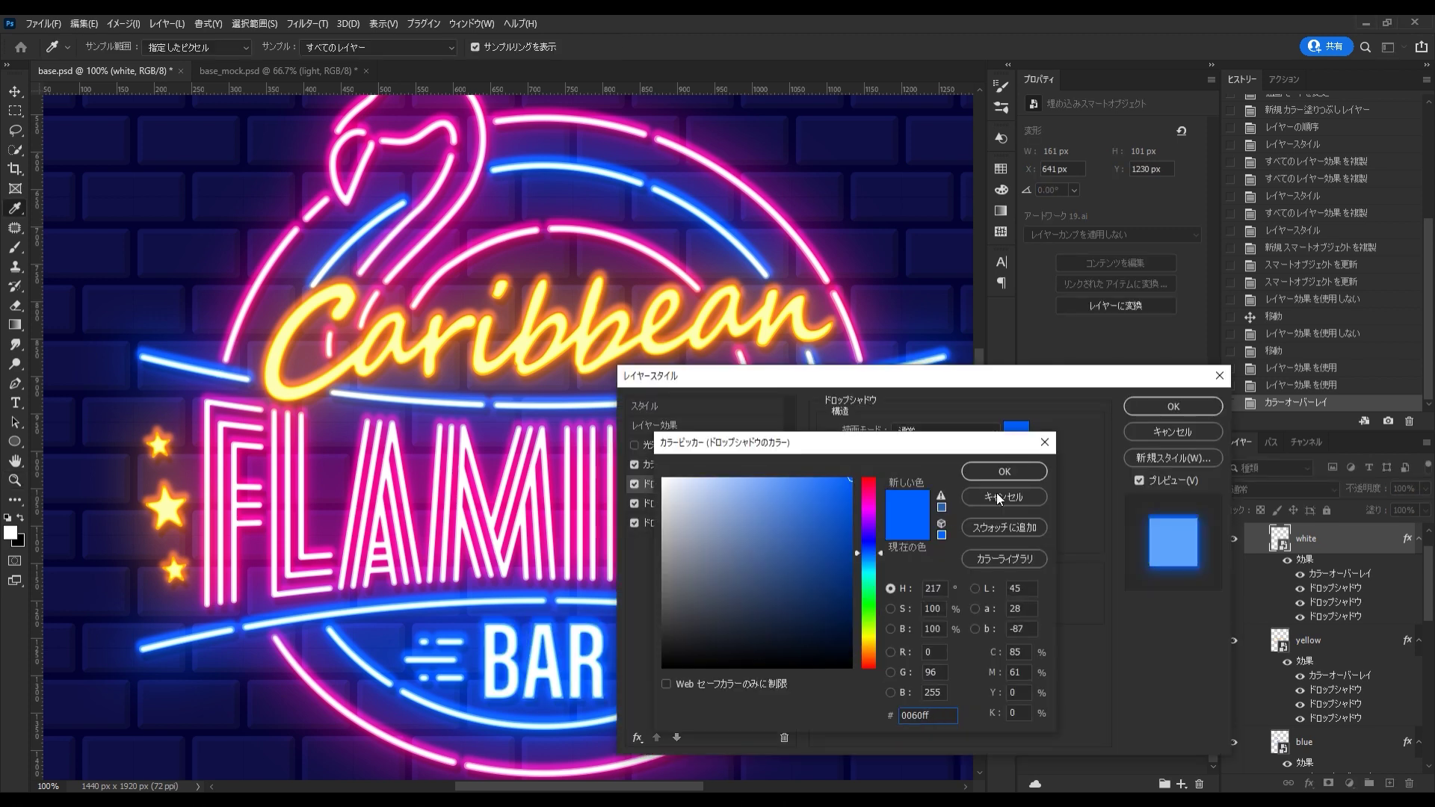
key("Return")
- Hide the neon group and gather the brick background layers into a new group
key("Return")
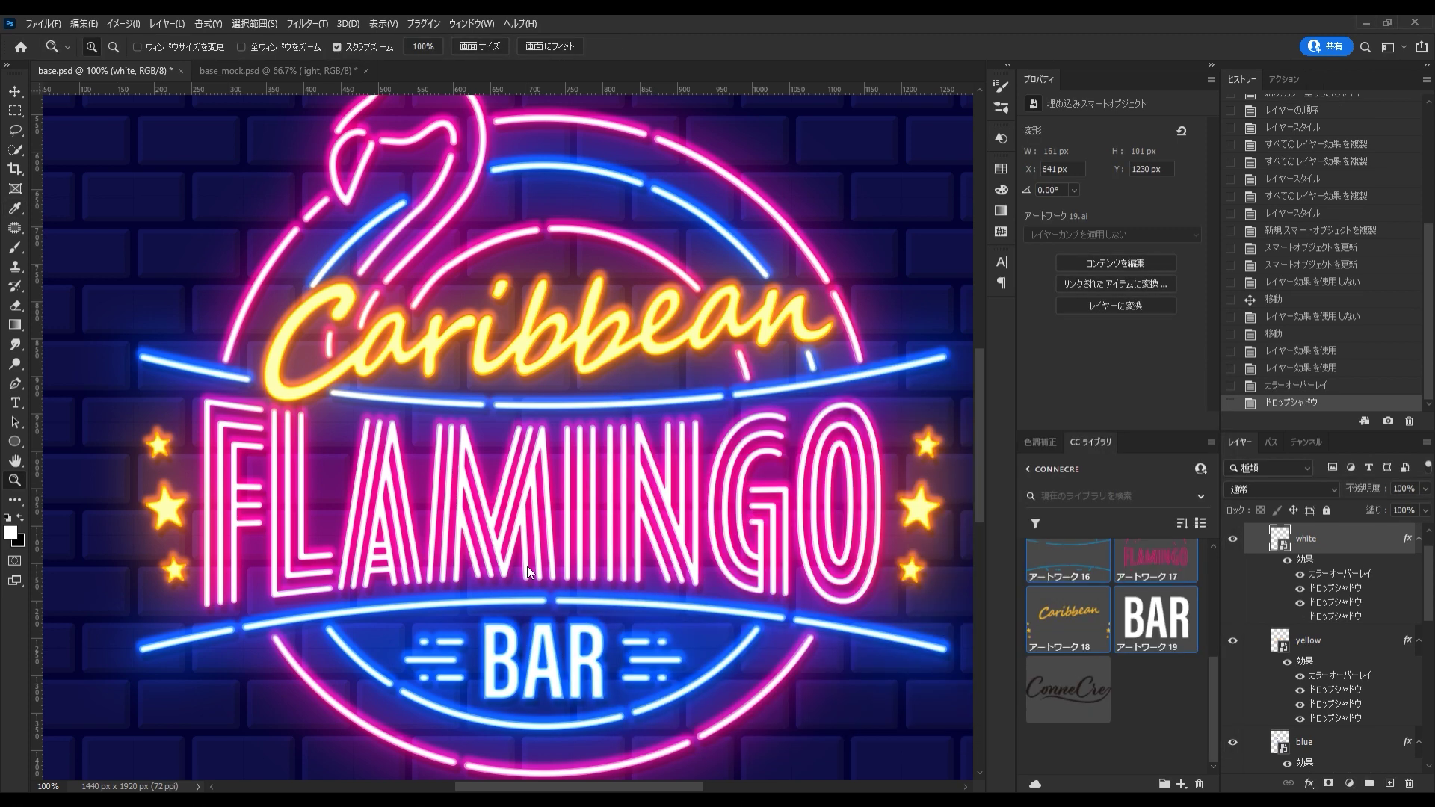
left_click(527, 567, "alt")
key("ctrl+g")
double_click(1301, 656)
- Name the group bg, then draw a white oval light over the wall and blur it
type("bg")
key("Return")
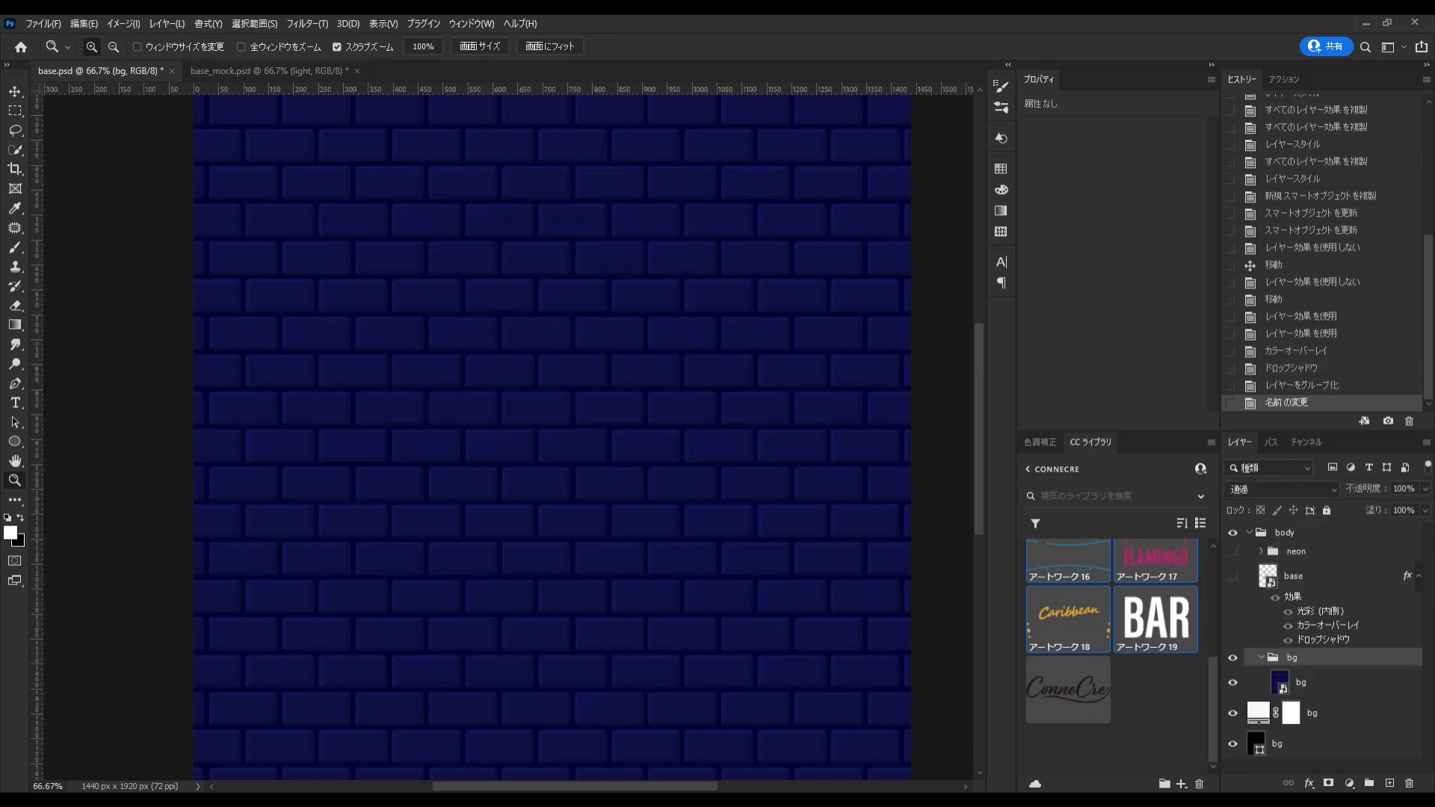
left_click(468, 384, "alt")
left_click(468, 383, "alt")
left_click_drag(691, 217, 692, 217)
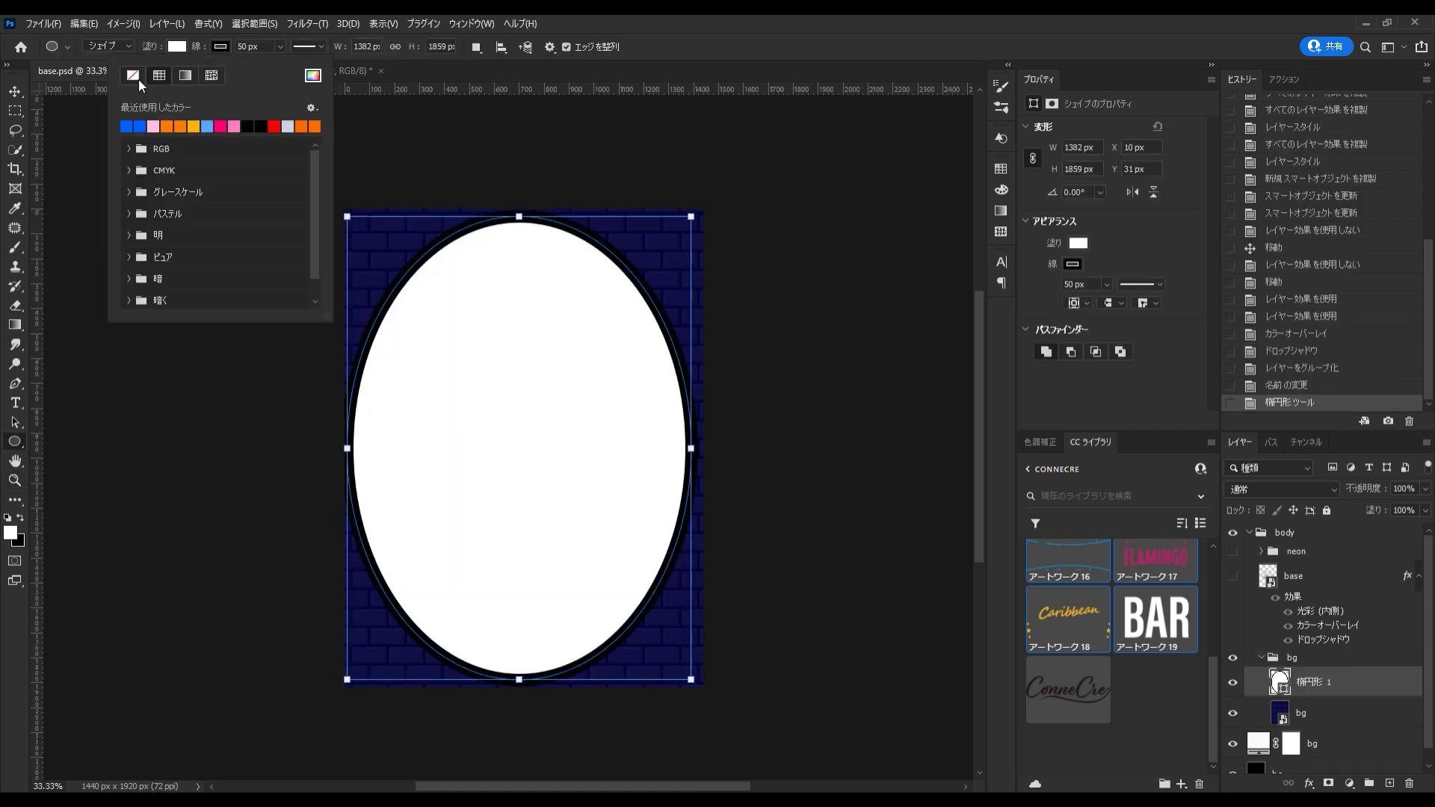
left_click(1305, 682)
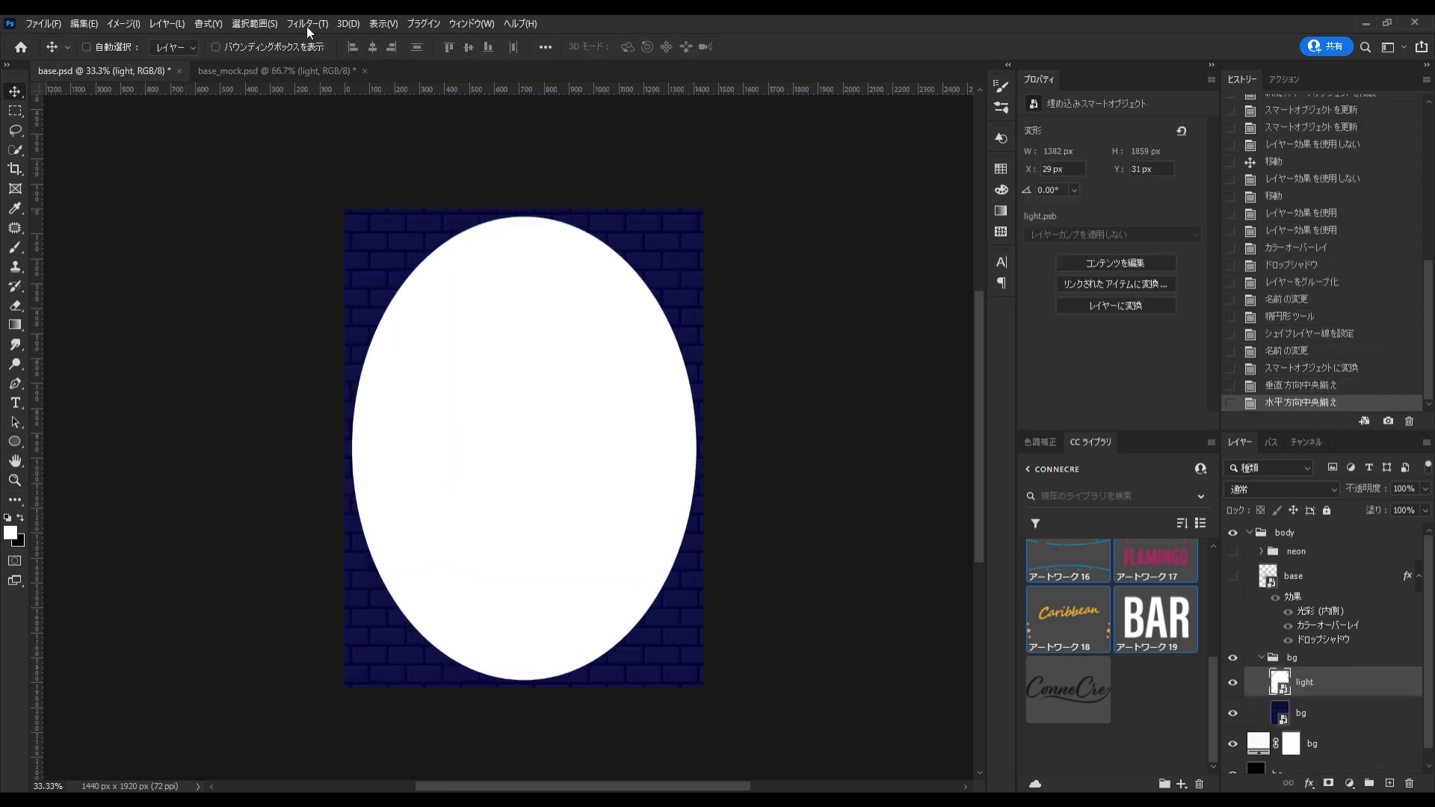
key("Return")
- Set the light to Overlay blending and shrink it to about 84 percent
key("shift+alt+o")
key("ctrl+t")
left_click_drag(698, 215, 671, 255)
key("Return")
- Add a Radial Gradient Fill layer at 120% scale to darken the wall's edges
left_click(1349, 784)
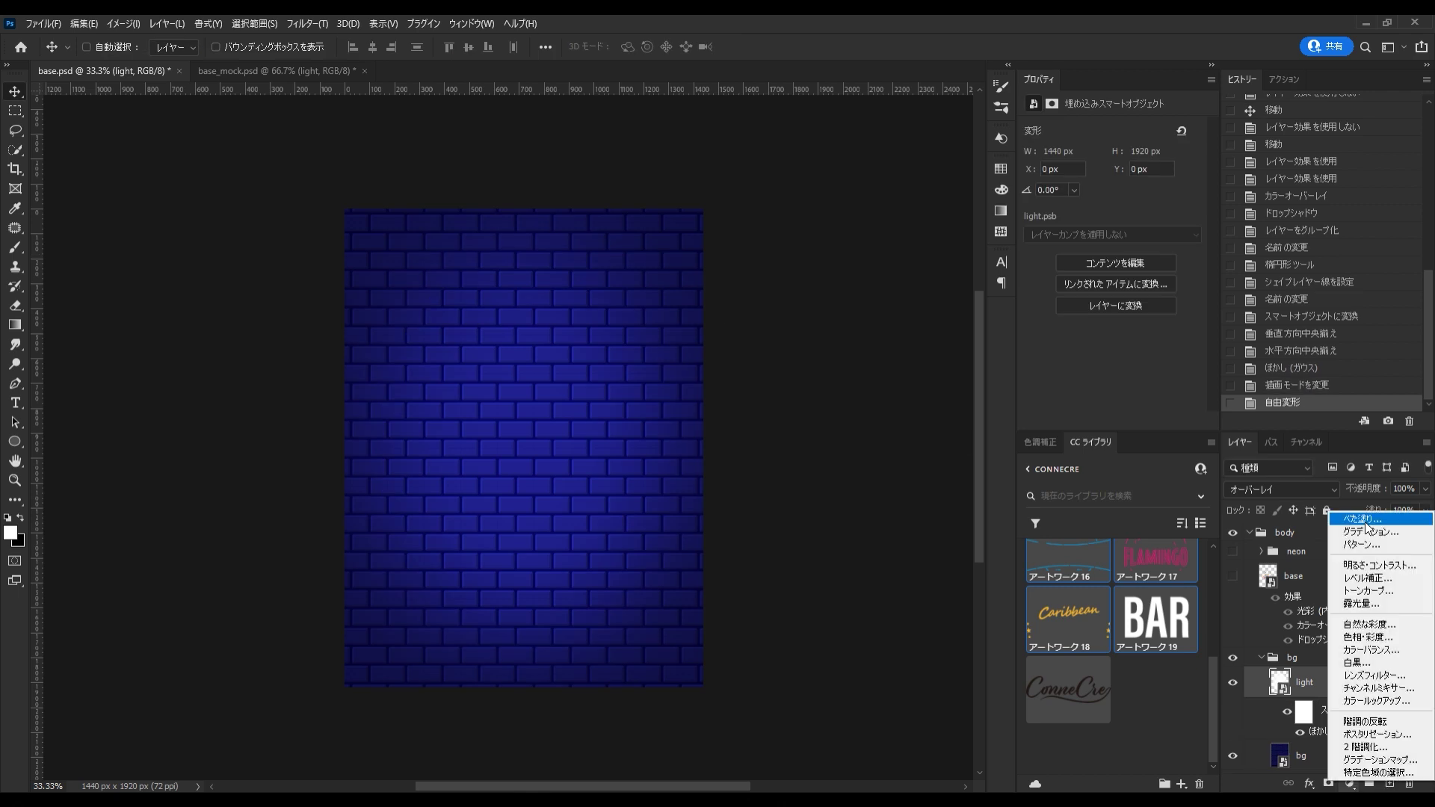
left_click(1338, 545)
left_click(770, 548)
left_click(1324, 440)
type("120")
key("Return")
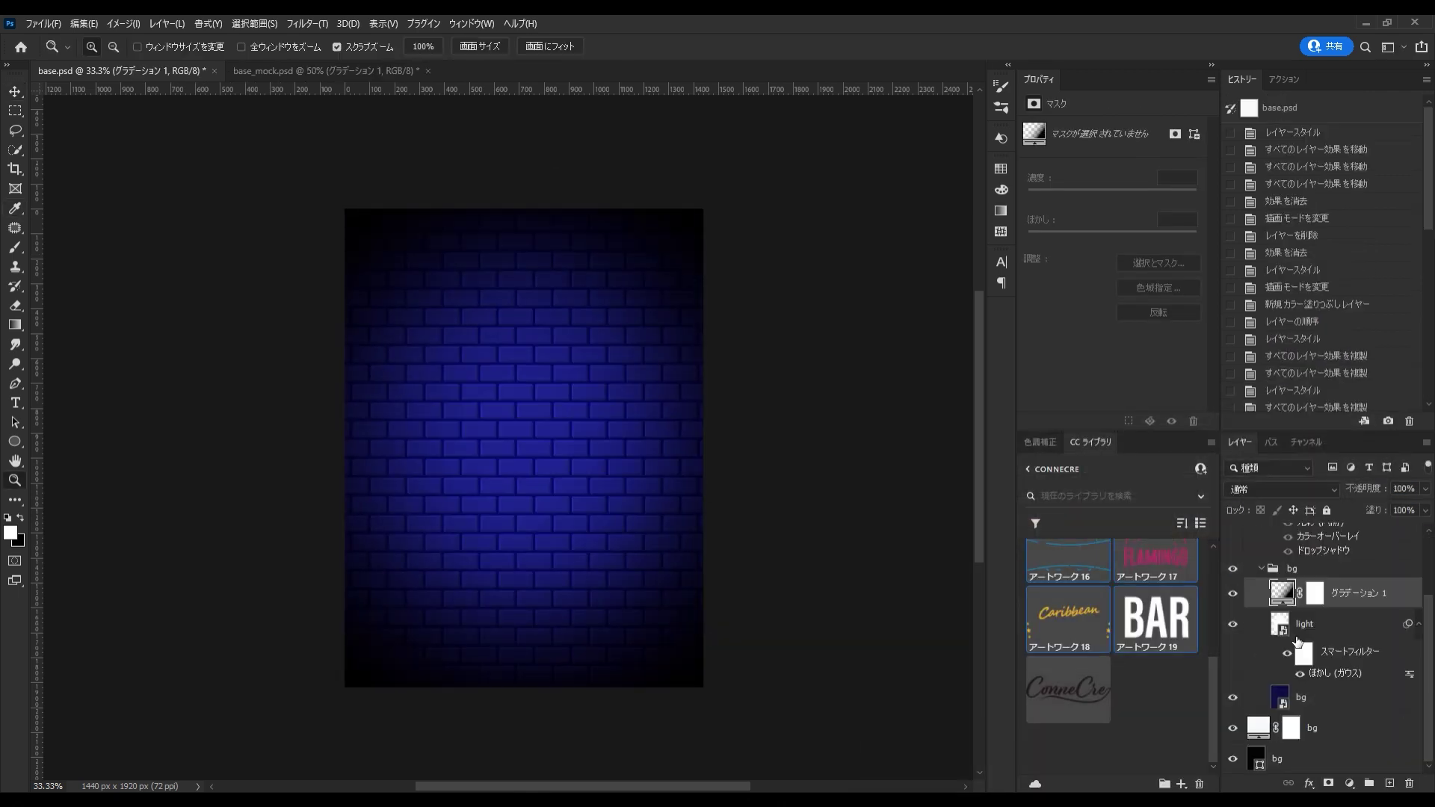
- Add a colorized Hue/Saturation adjustment tinting the bricks red
scroll(1323, 635, "down", 2)
left_click(1305, 697)
left_click(1346, 593)
left_click(1349, 783)
left_click(1361, 639)
left_click(1102, 274)
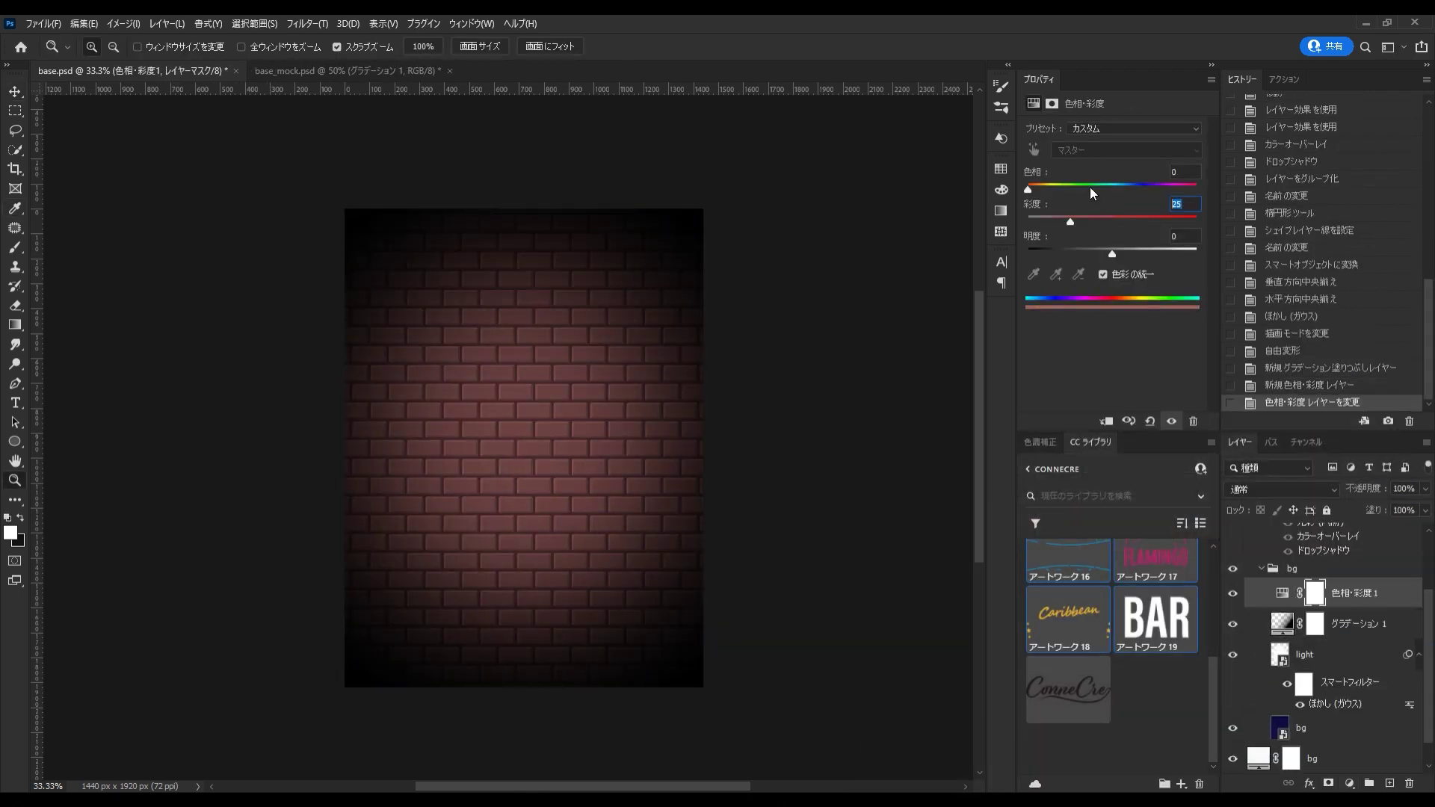
left_click_drag(1071, 222, 1113, 222)
- Commit the placed texture and move both texture layers below the light
key("v")
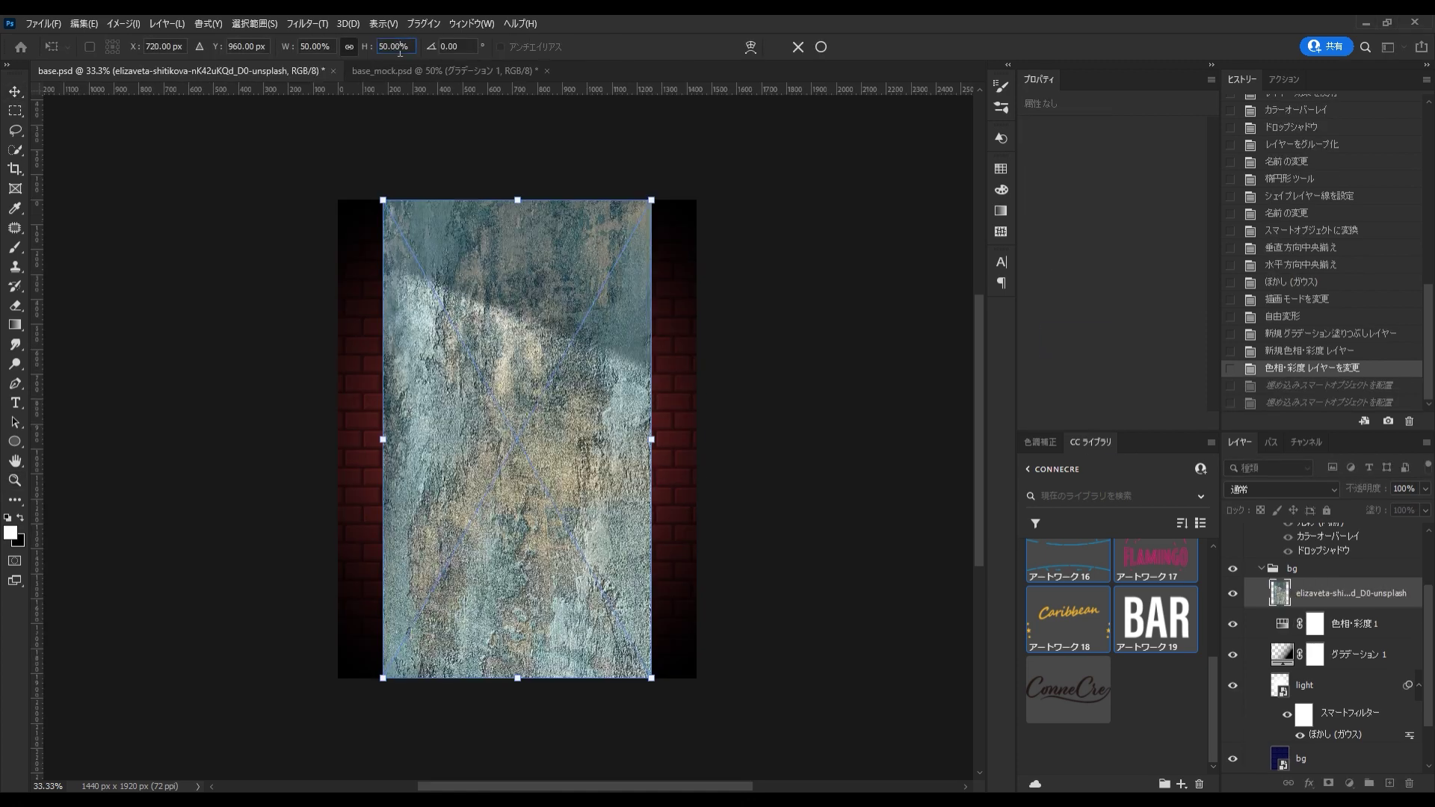
key("Return")
key("Return")
left_click(1313, 625, "shift")
mouse_move(1313, 625)
left_mouse_down()
mouse_move(1331, 557)
mouse_move(1348, 694)
left_mouse_up()
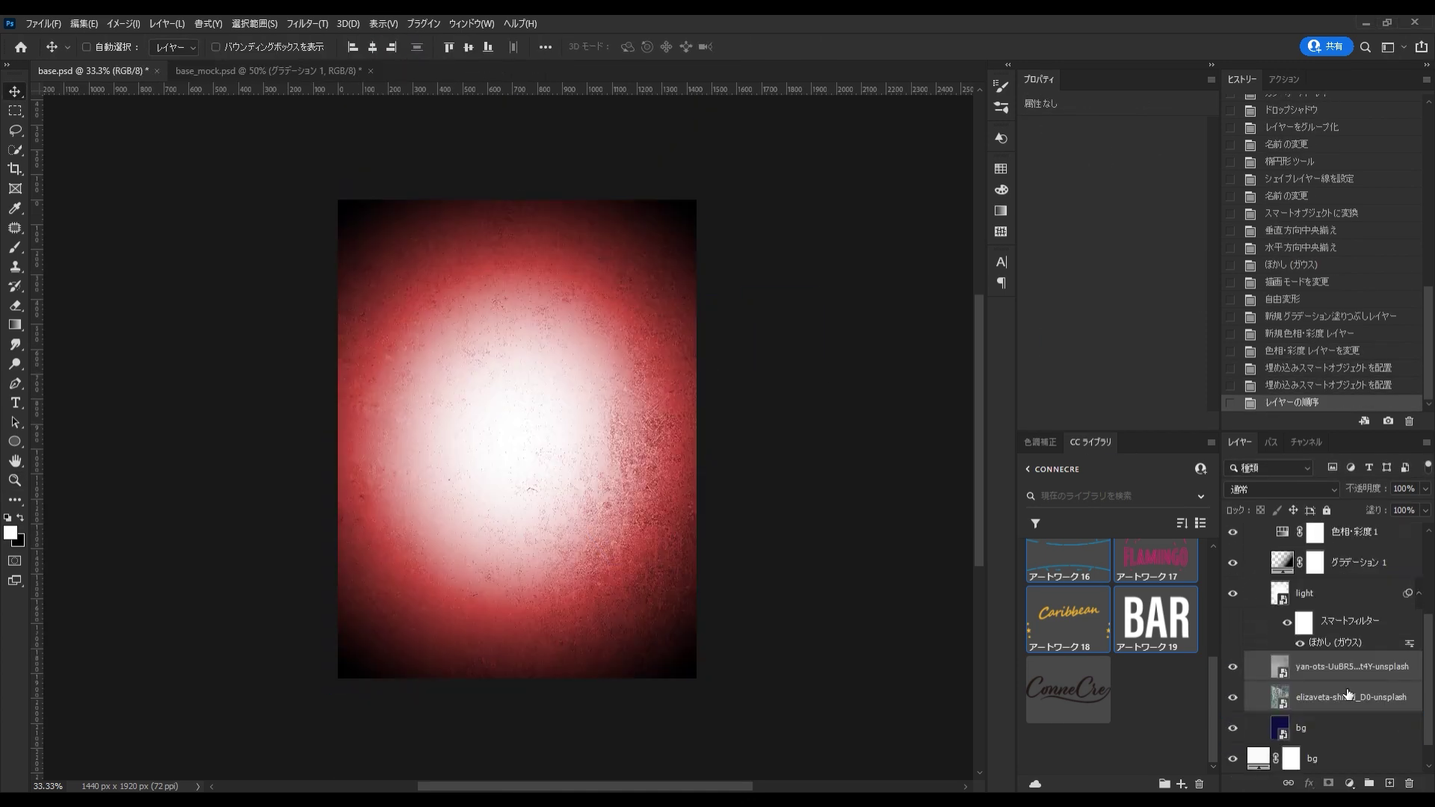
- Brighten the lower texture with a raised Curves adjustment clipped to it
left_click(1233, 668)
key("z")
left_click(513, 433)
key("ctrl+alt+g")
left_click_drag(1127, 233, 1101, 193)
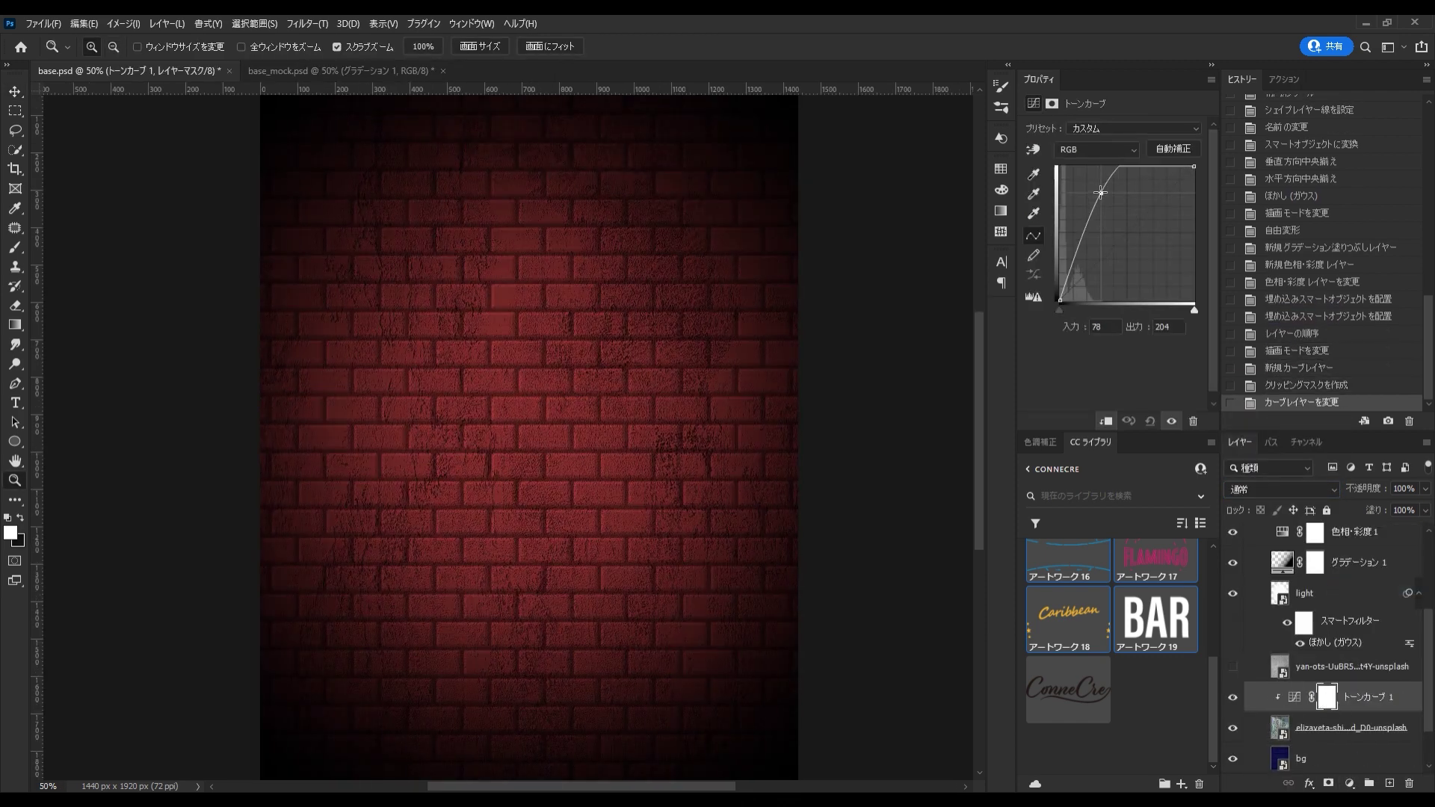
- Show the upper texture with Overlay blending at 50% opacity
left_click(1233, 667)
left_click(1280, 490)
left_click(1286, 703)
key("v")
key("5")
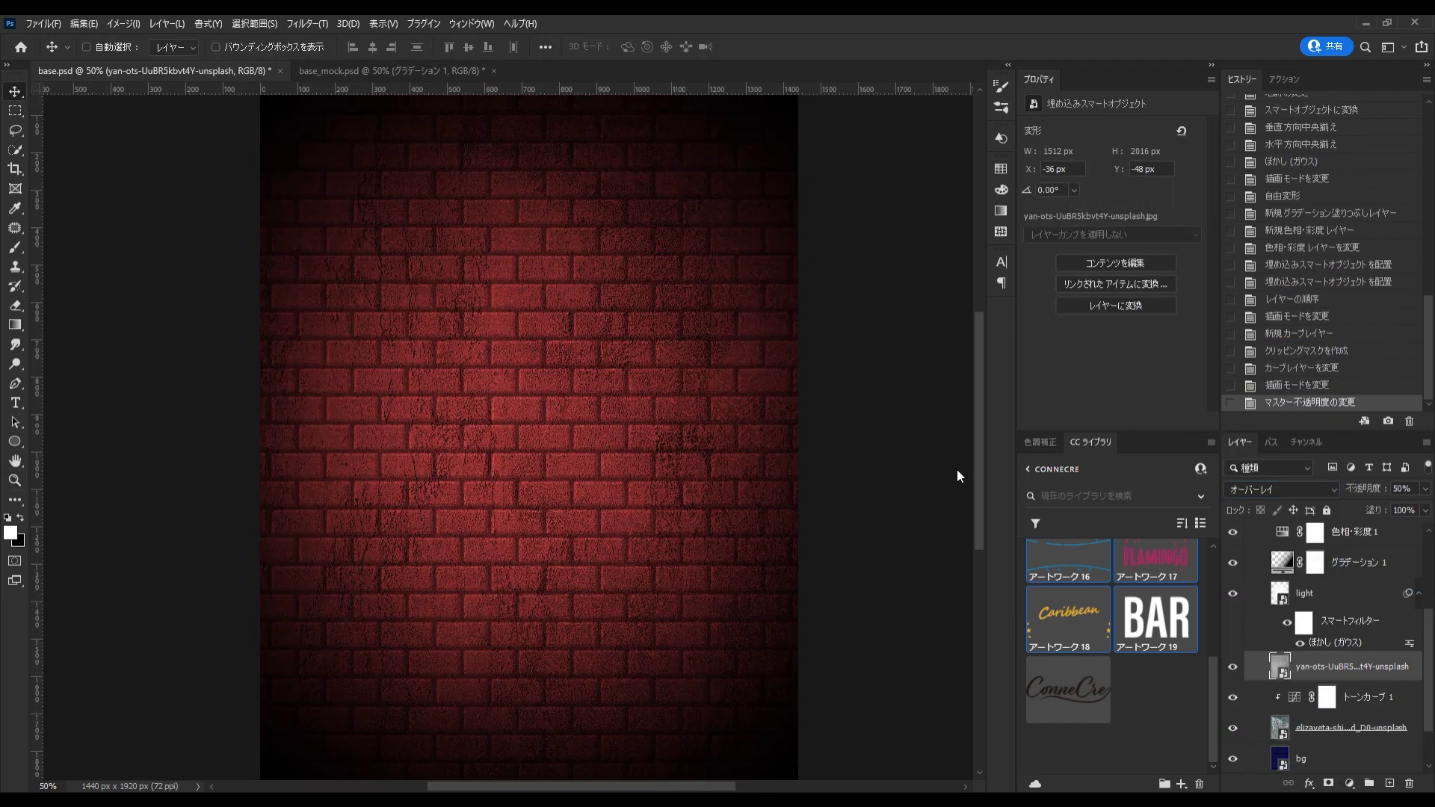
- Bring the neon logo back, duplicate the base sign layer and nudge the copy right
scroll(1344, 643, "up", 2)
scroll(1368, 774, "up", 3)
left_click(1233, 532)
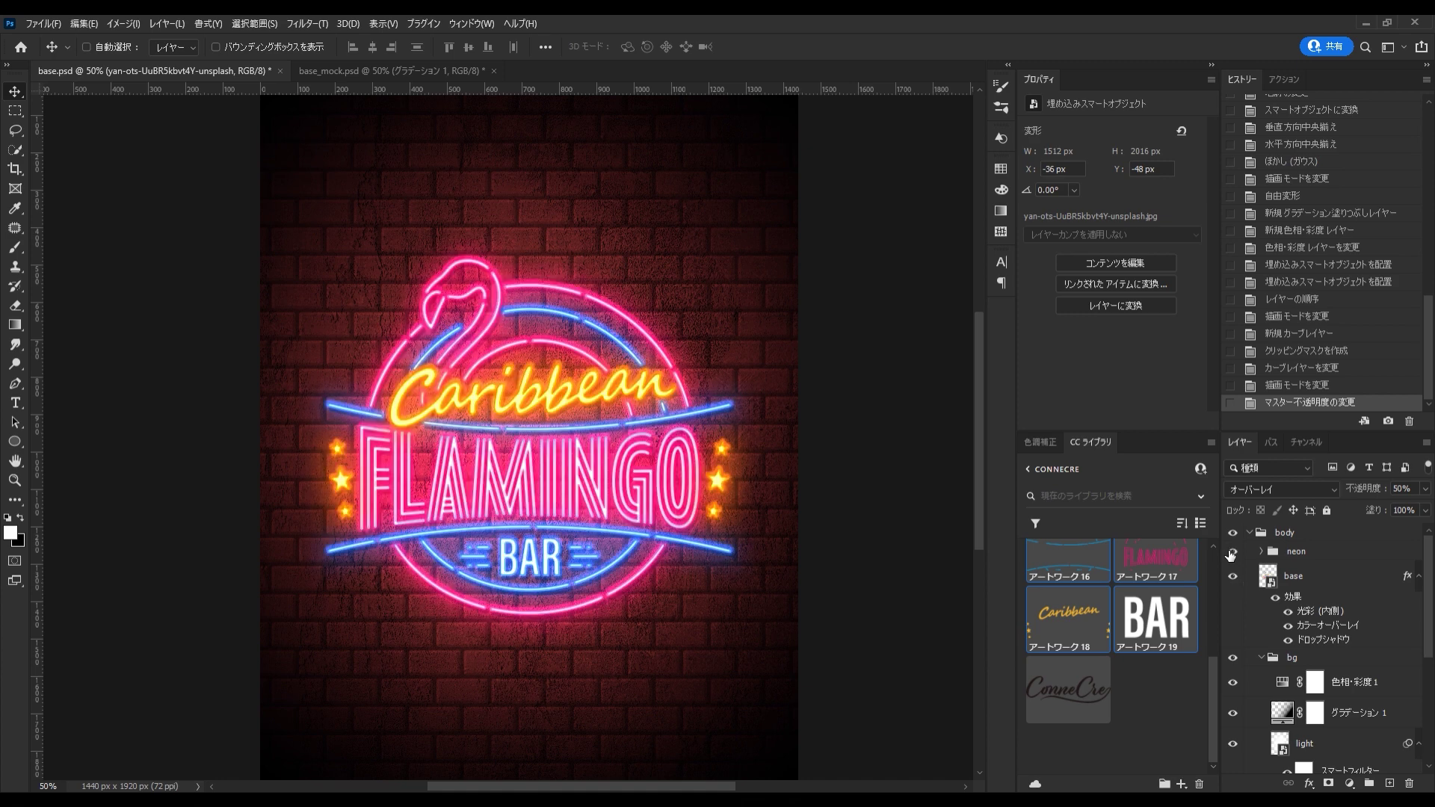
left_click(1287, 640)
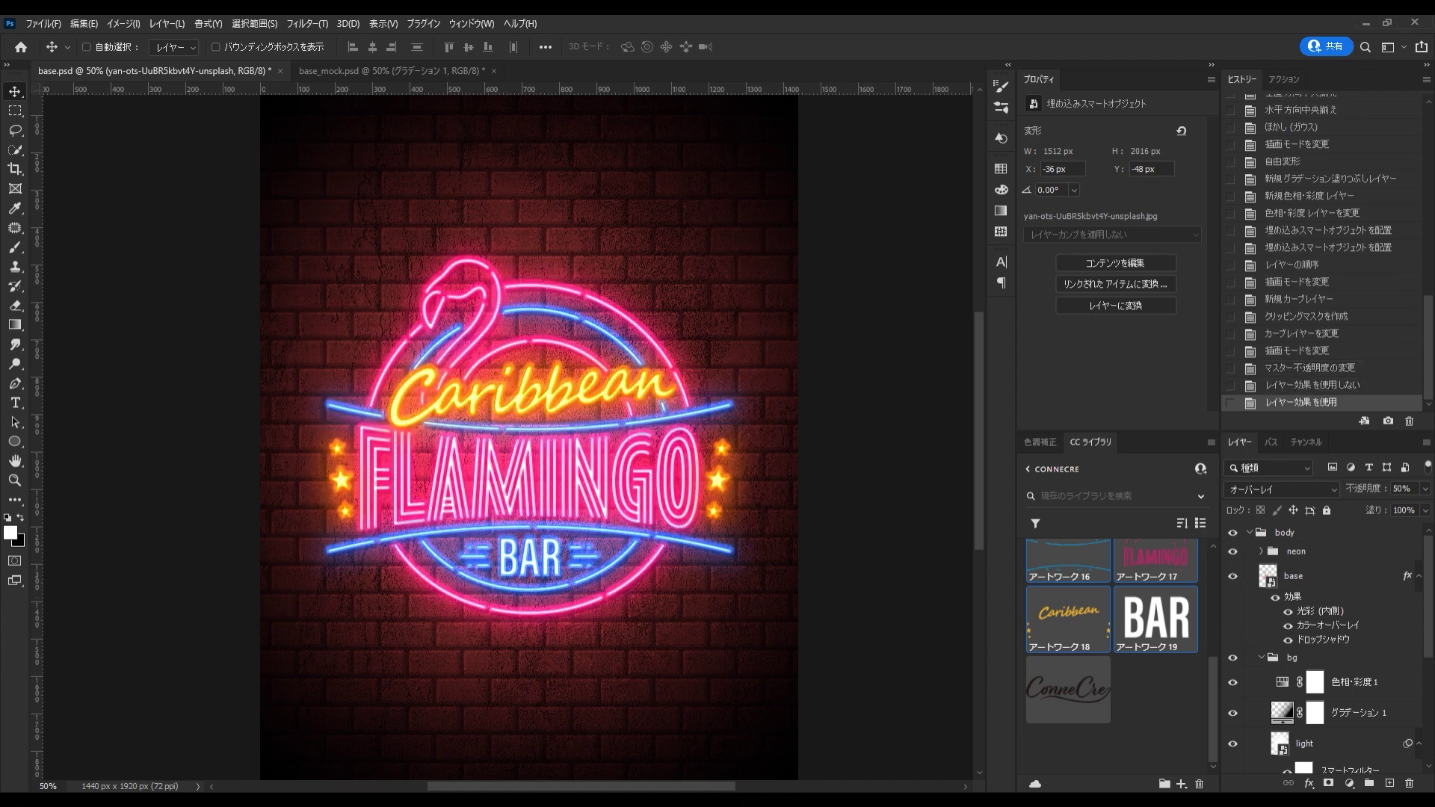
scroll(1294, 683, "down", 3)
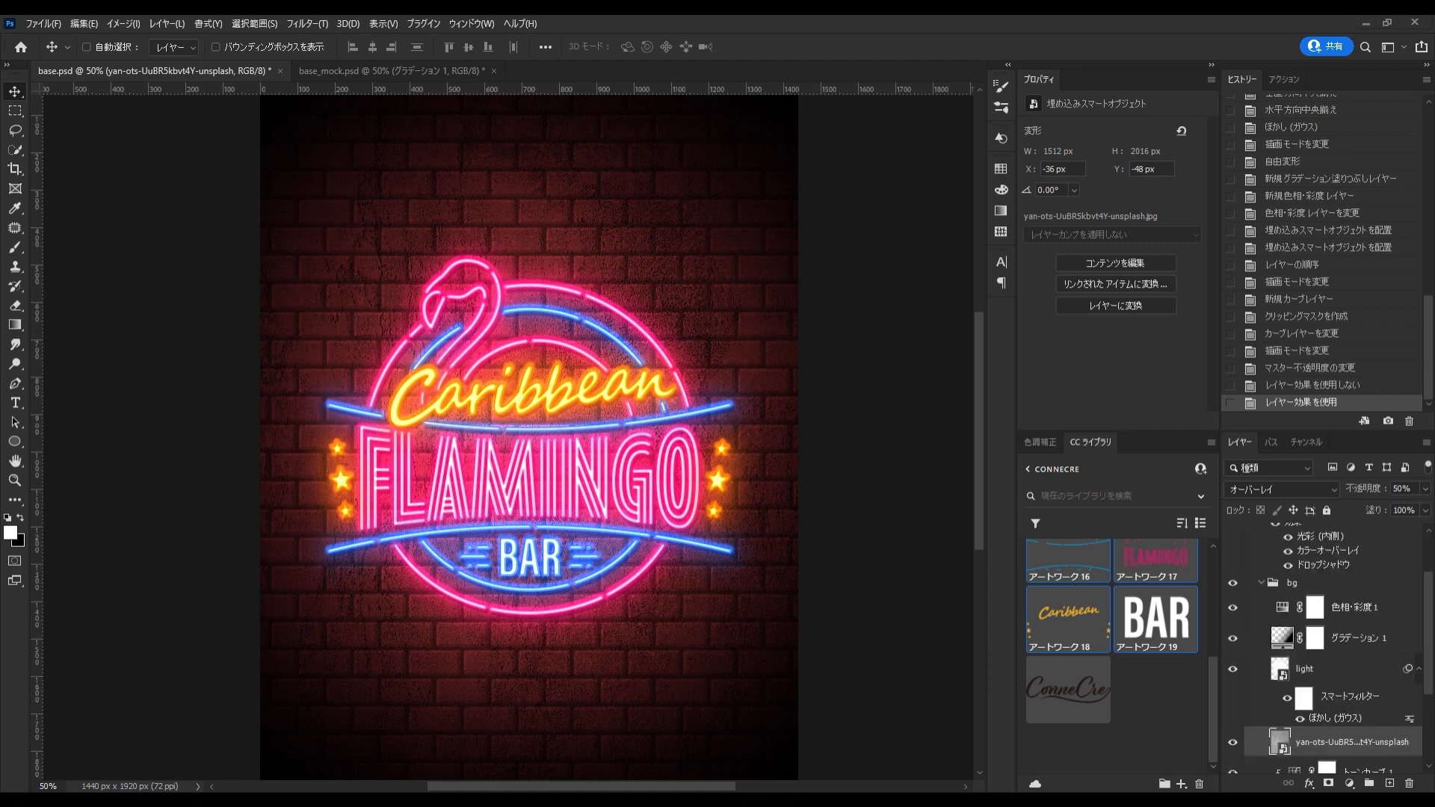
key("ctrl+j")
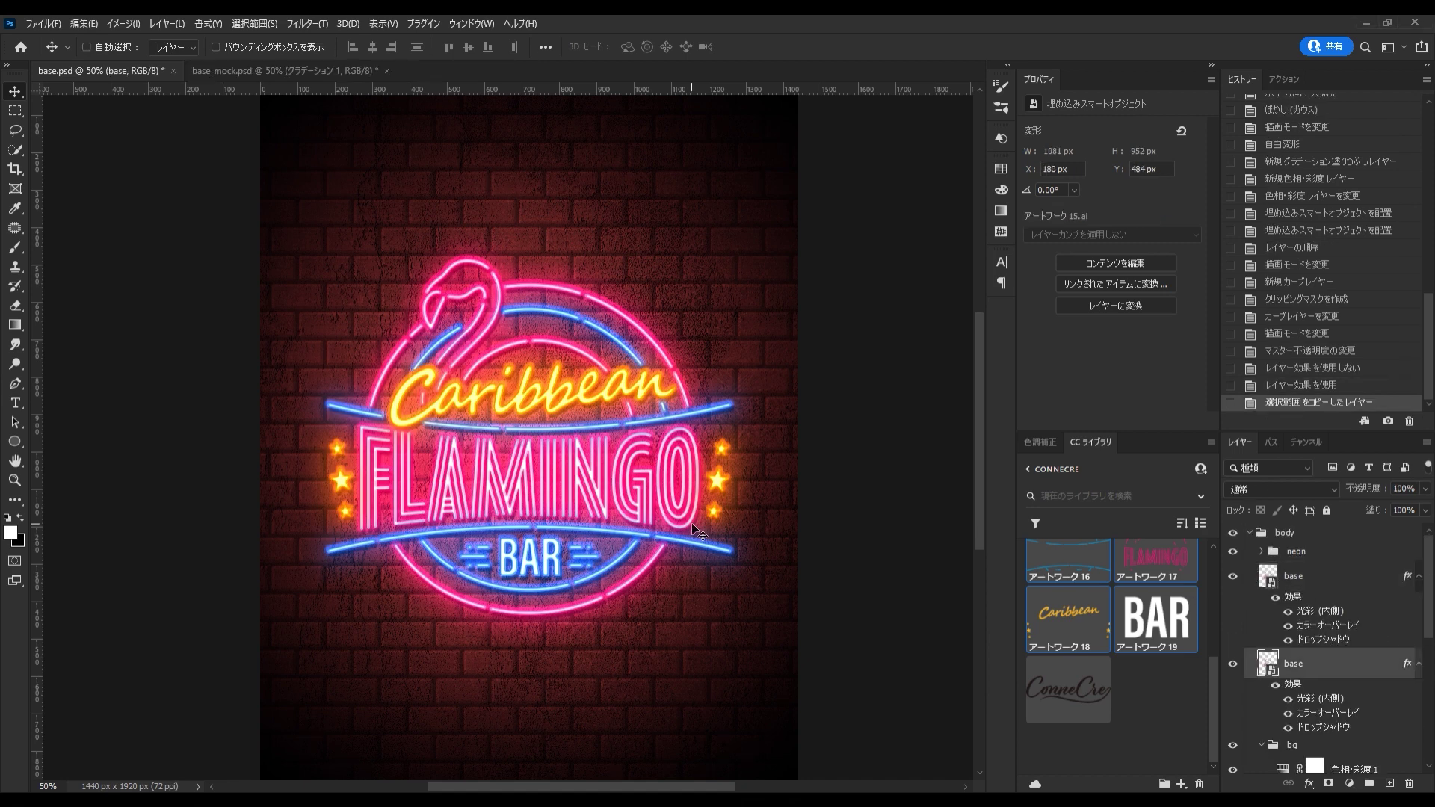
key("shift+Right")
- Zoom in and lower the Inner Glow opacity on the duplicated base layer
left_click(23, 466)
key("ctrl+plus")
double_click(1320, 698)
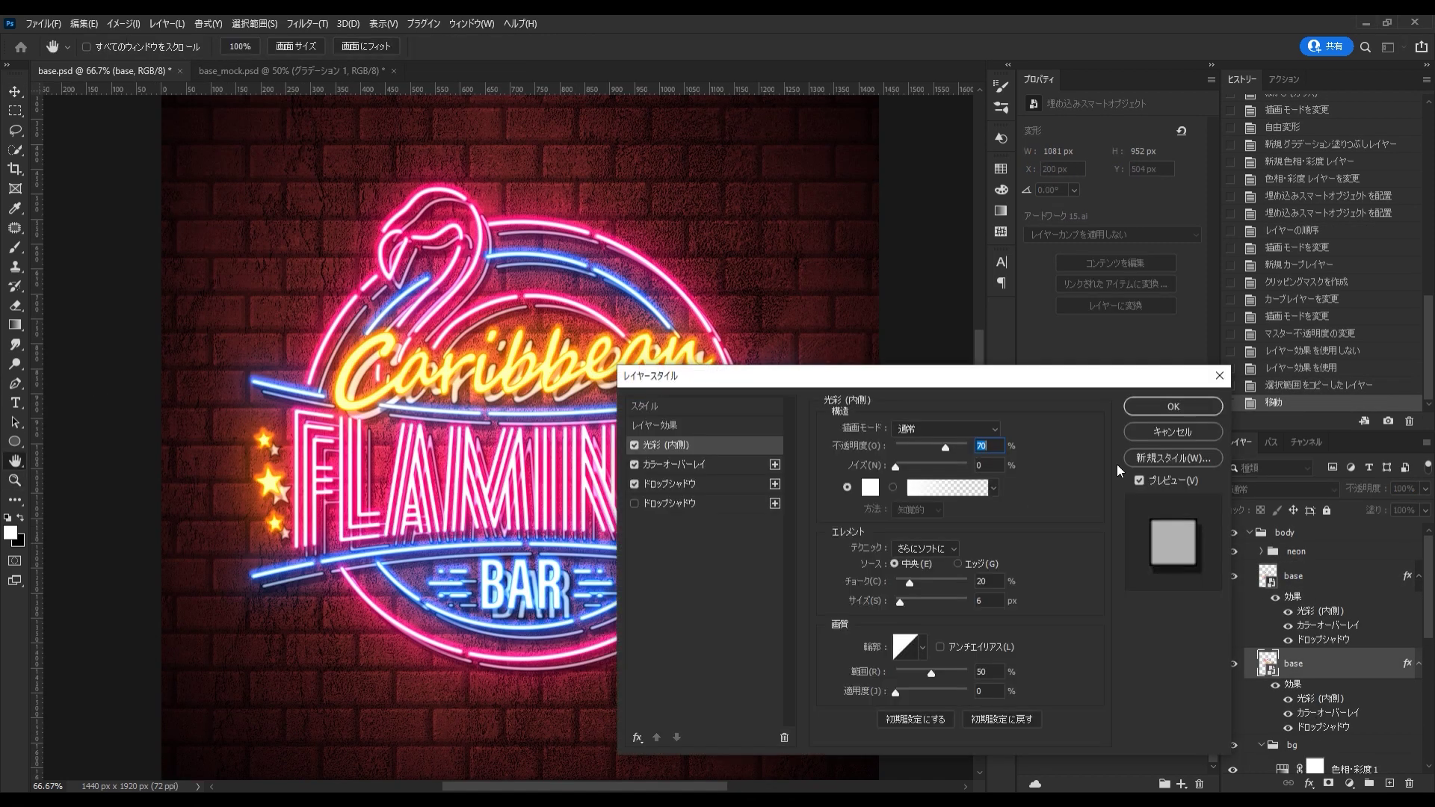
left_click_drag(926, 447, 918, 447)
key("Return")
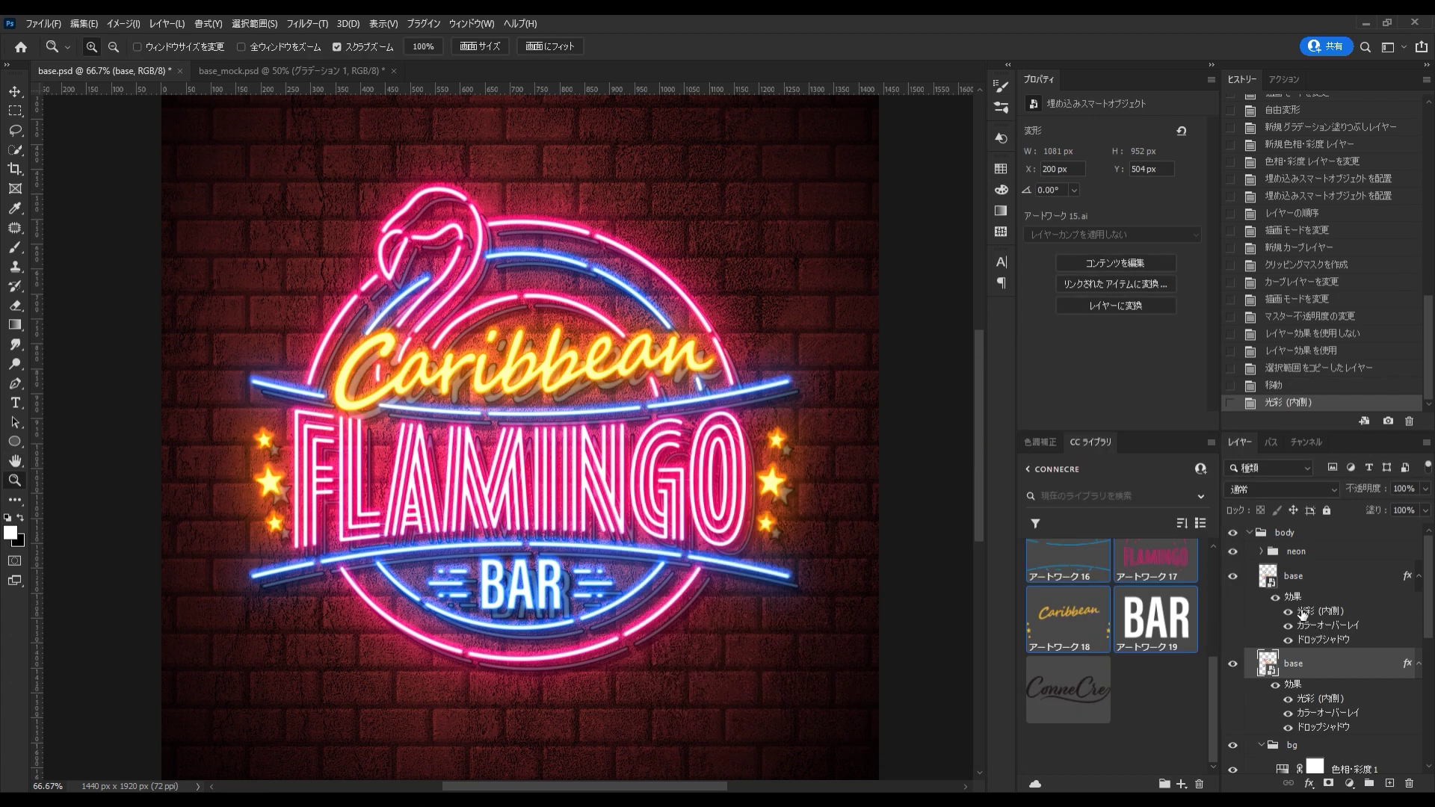
- Expand the neon group, reselect the base layer and return to the Move tool
left_click(1262, 551)
left_click(580, 496, "ctrl")
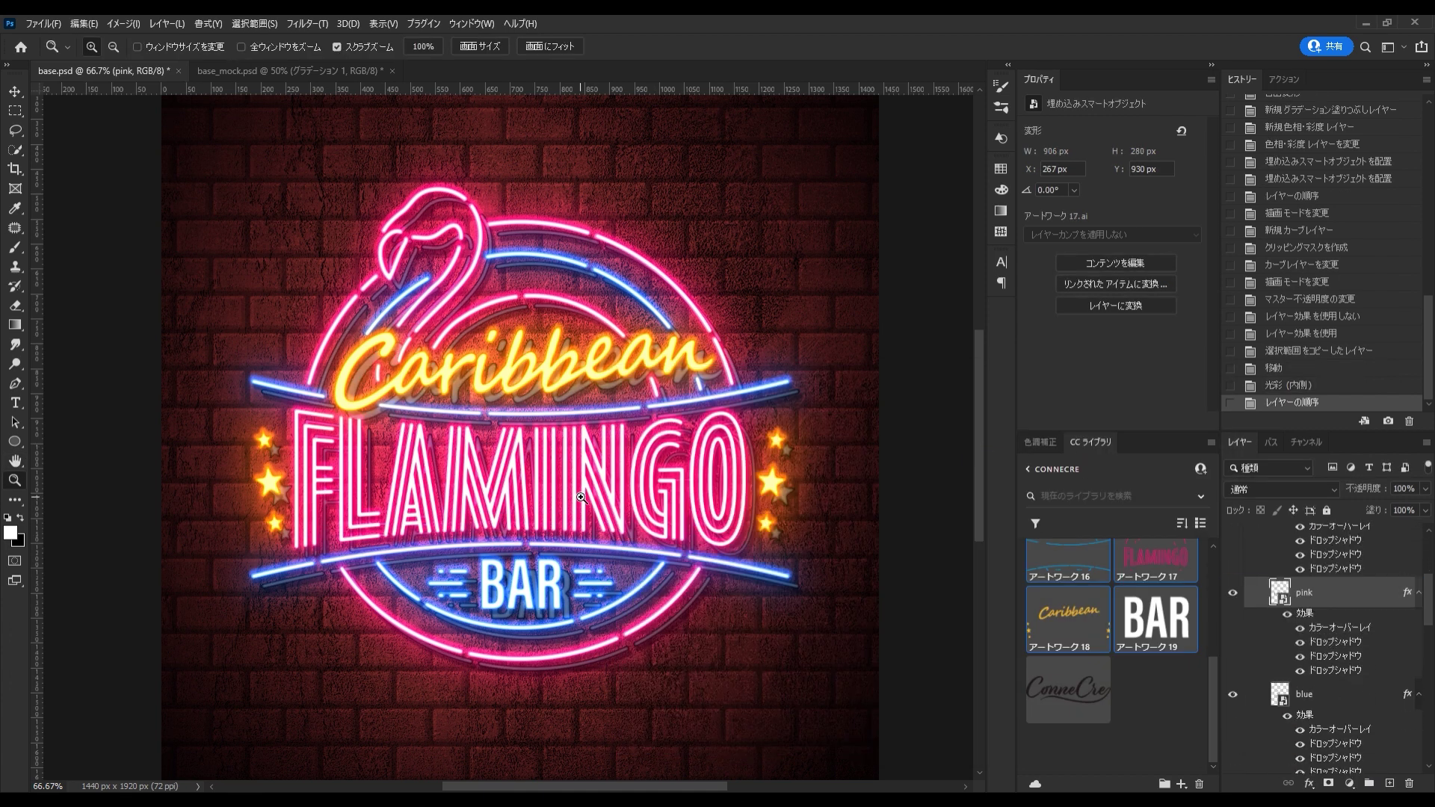
left_click(581, 498, "ctrl")
left_click(15, 92)
scroll(1323, 650, "down", 1)
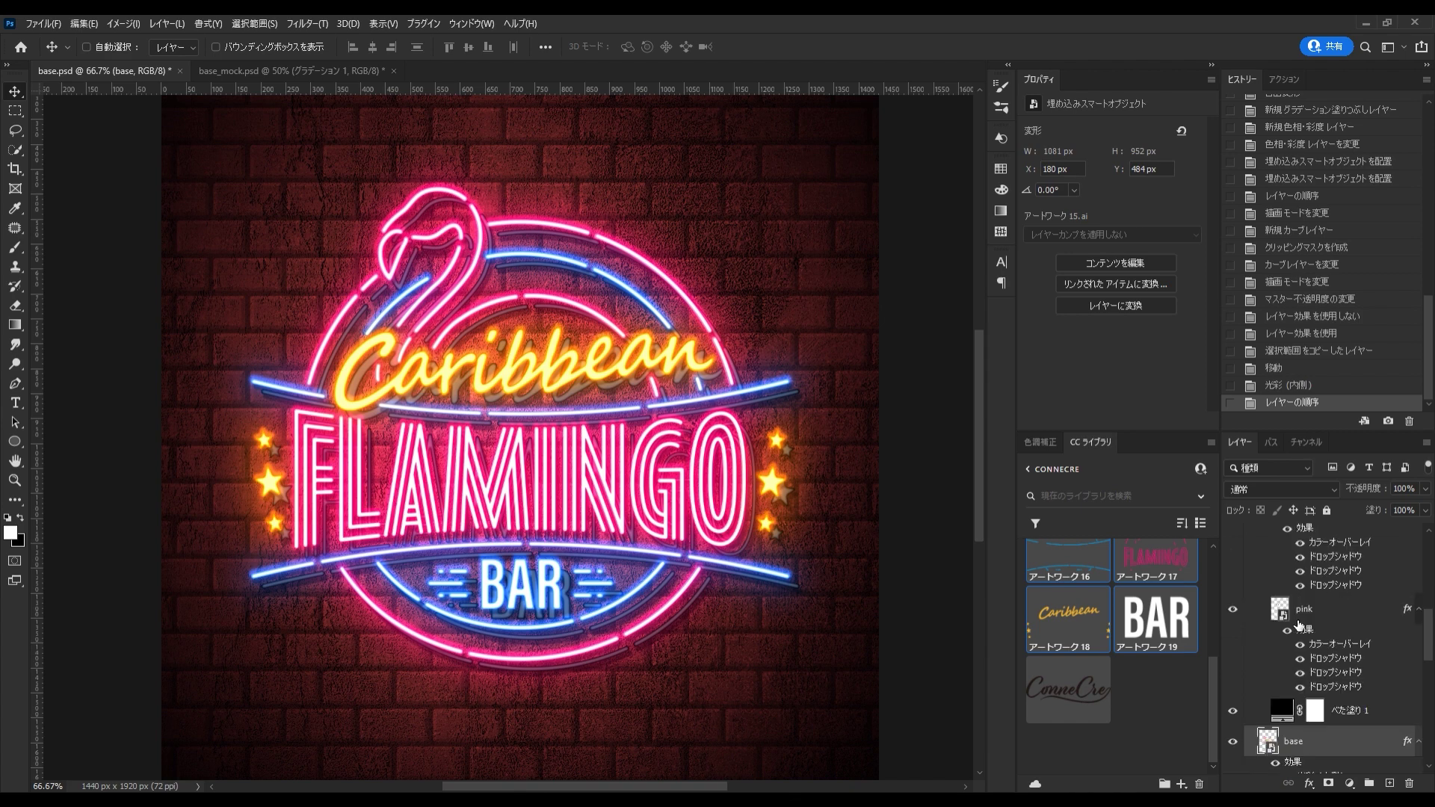
scroll(1323, 650, "down", 1)
scroll(1324, 651, "down", 1)
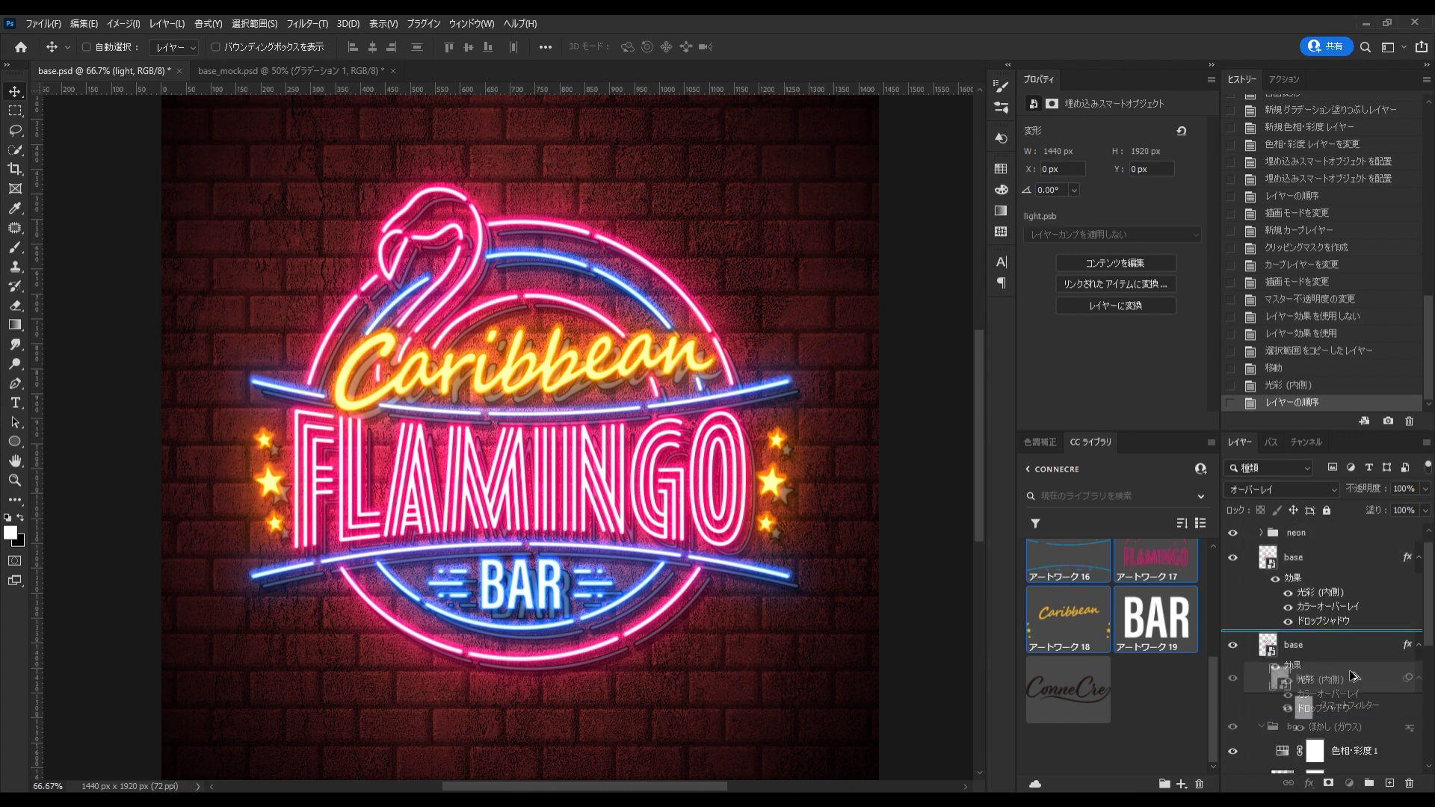
- Move the light layer above base, with Normal blending and 0% Fill, and resize it
left_click_drag(1342, 683, 1315, 505)
left_click(1282, 490)
left_click(1285, 505)
key("ctrl+0")
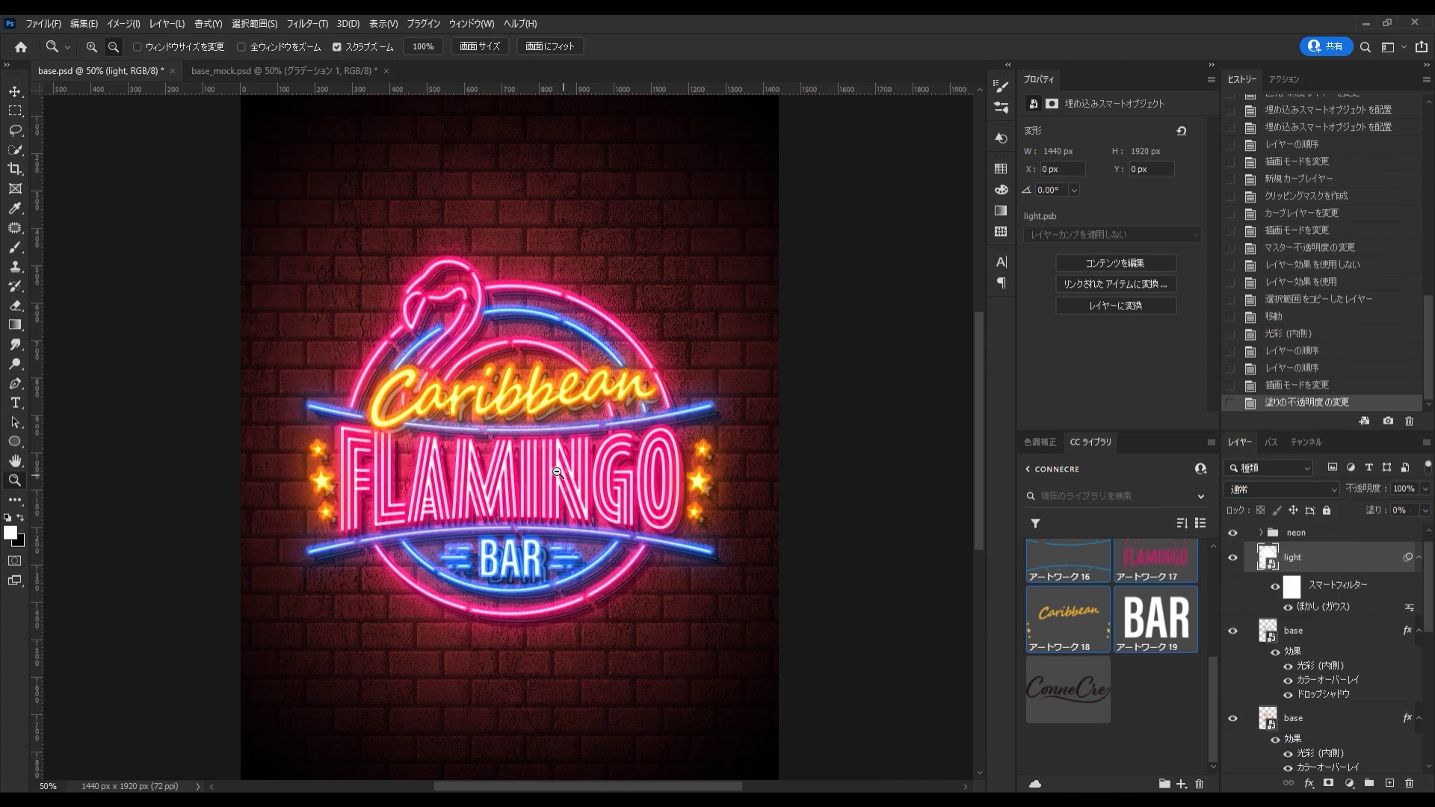
key("ctrl+t")
key("Return")
key("z")
- Add a Linear Dodge Color Overlay to the light layer and review its Gaussian Blur
left_click(1309, 784)
left_click(1346, 723)
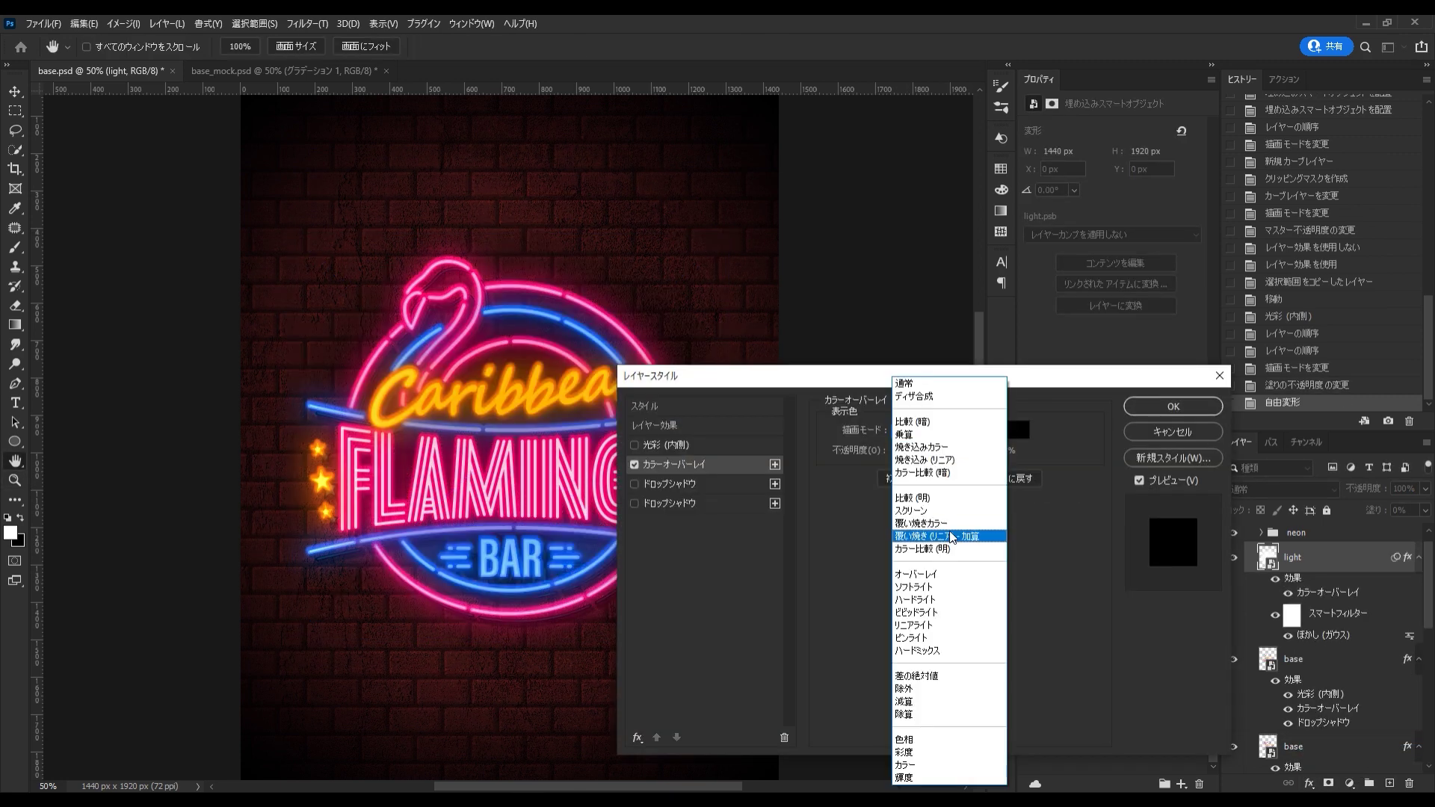
left_click(1169, 404)
double_click(1323, 635)
left_click(912, 346)
- Resize the red glow with blur off, then re-enable blur and set opacity to 50%
left_click(15, 91)
left_click(1267, 557, "ctrl")
key("ctrl+d")
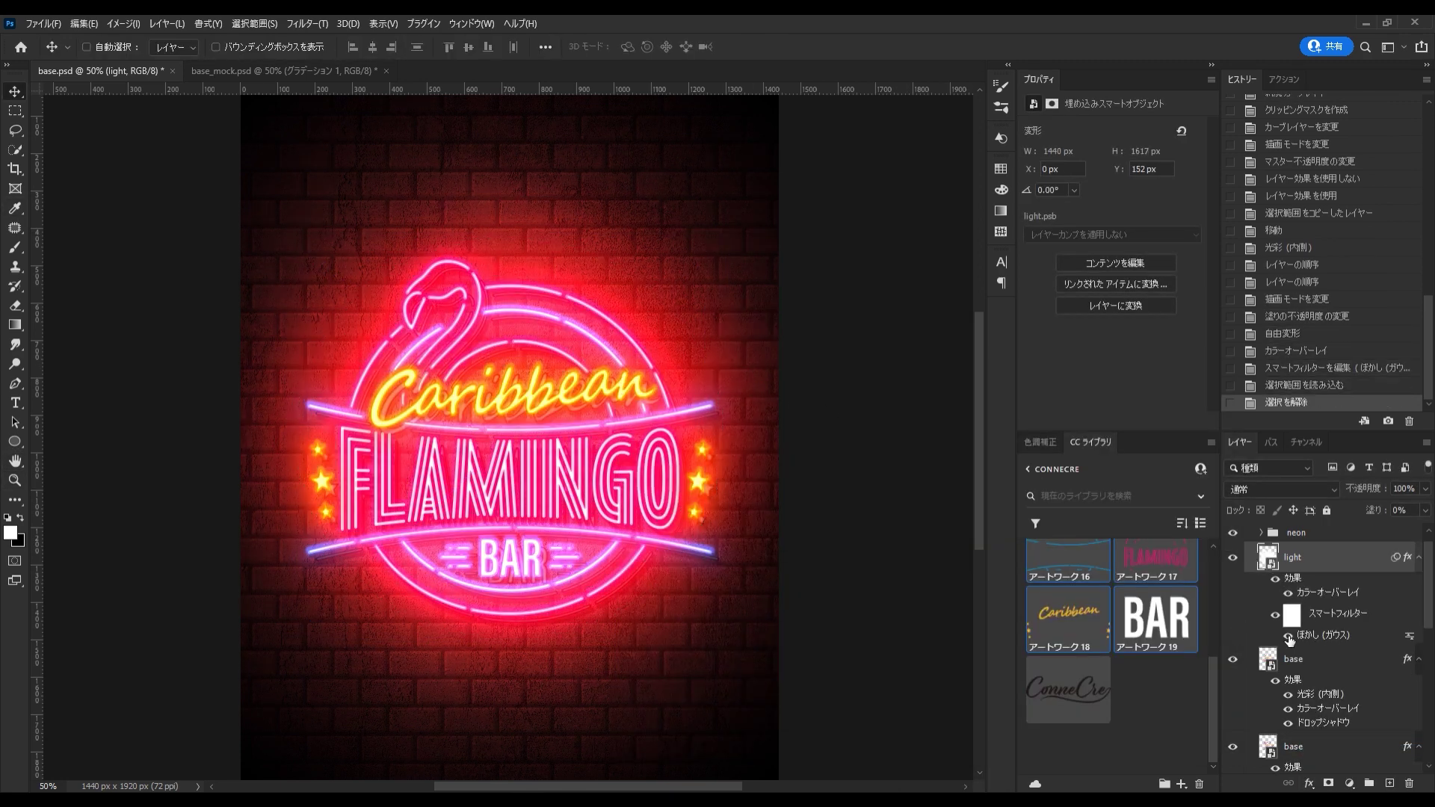
left_click(1275, 614)
key("ctrl+t")
key("Return")
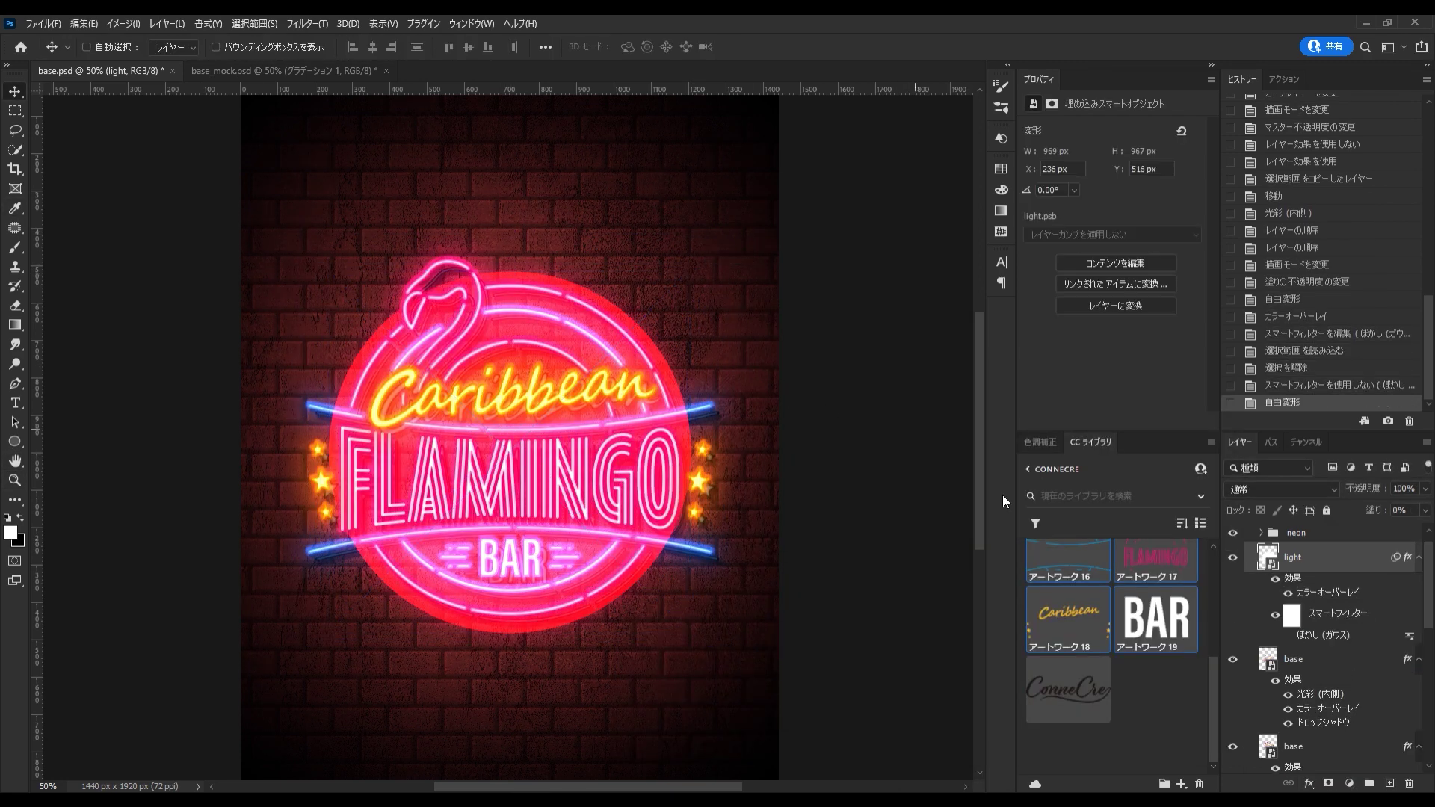
left_click(1288, 635)
key("5")
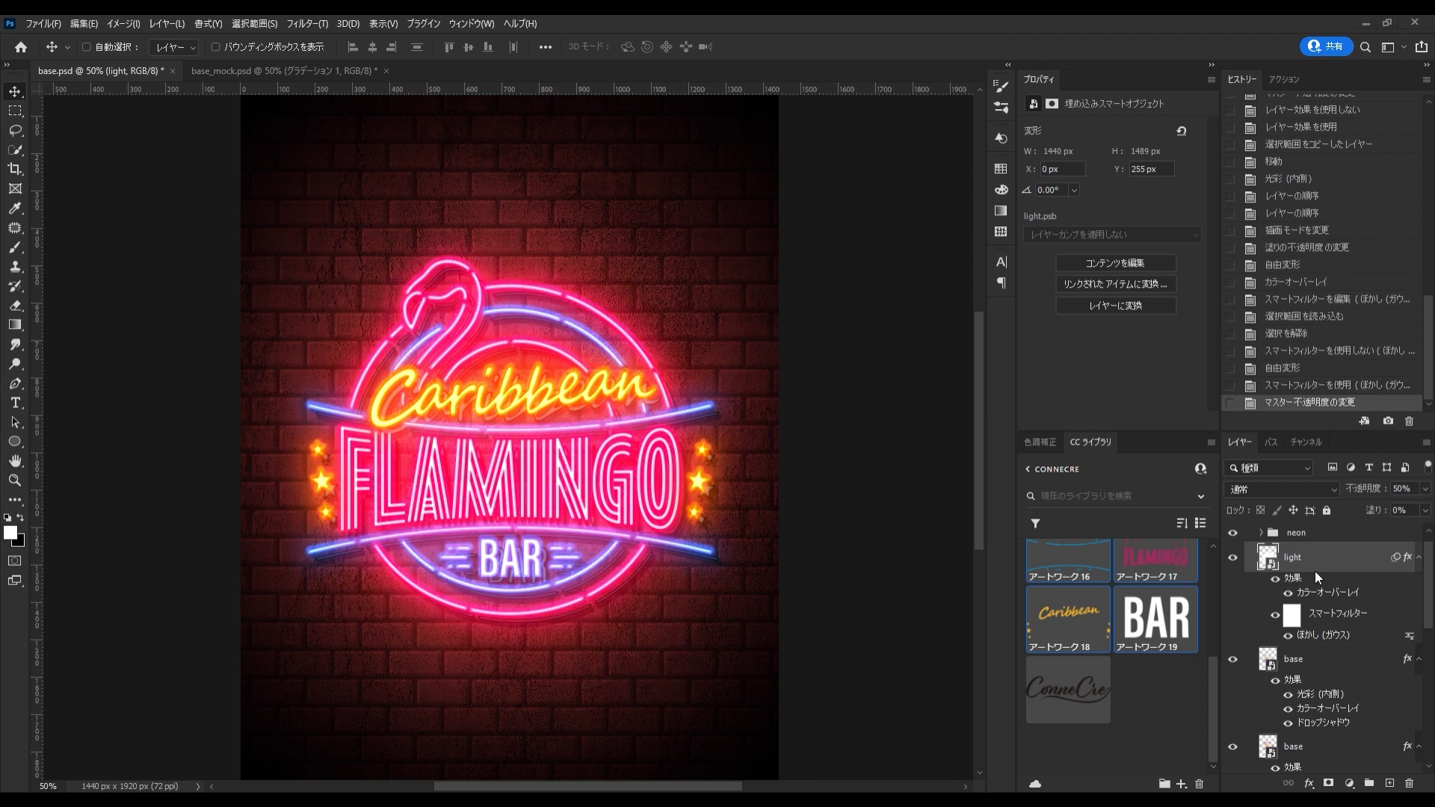
scroll(1316, 571, "down", 3)
- Move the lower base copy into bg and wrap it in a group named obj
scroll(1328, 656, "down", 2)
left_click(1314, 583)
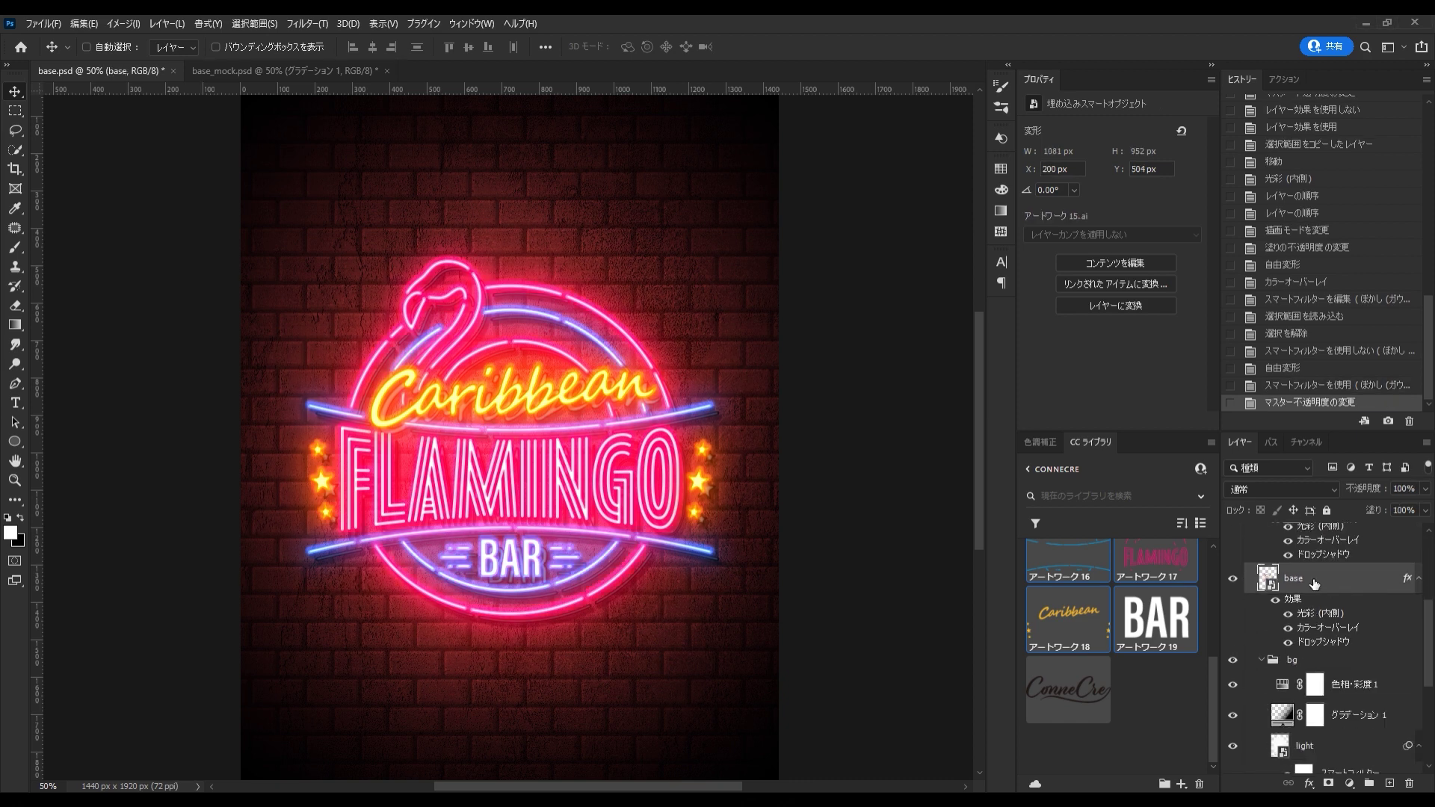
left_click_drag(1315, 583, 1346, 722)
key("ctrl+g")
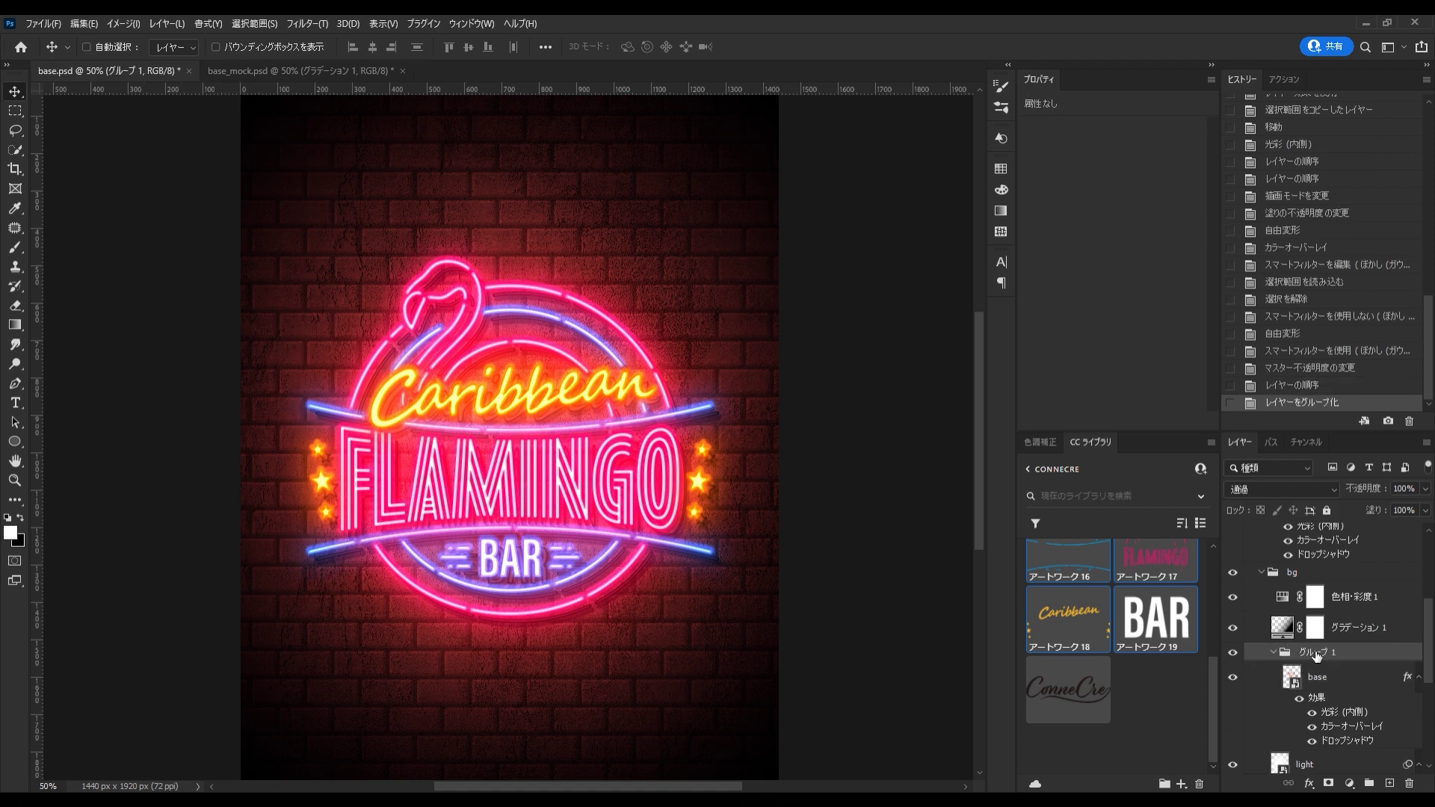
type("obj")
left_click(1351, 688)
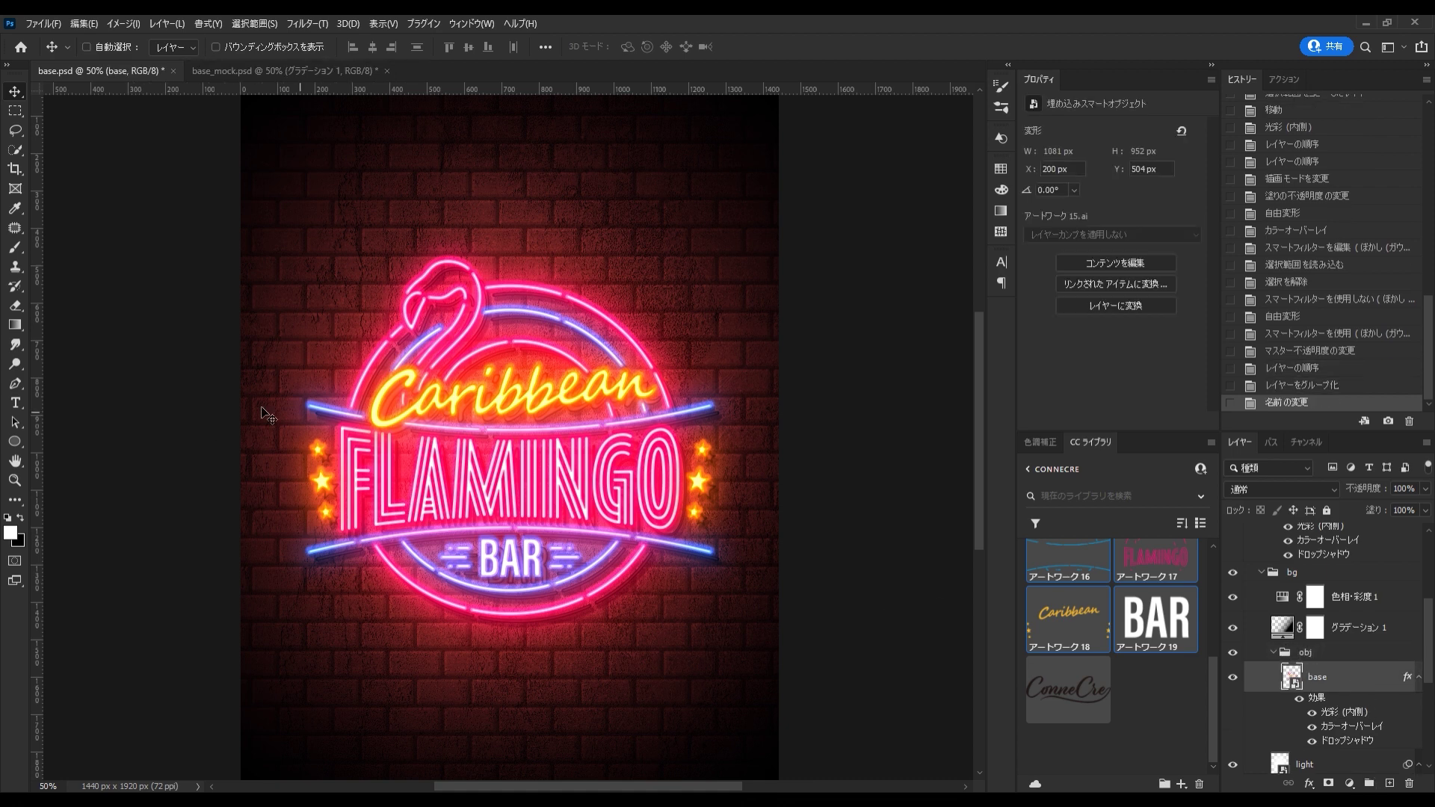
- Draw five thin curved Pen-tool line shapes across the brick wall
left_click(590, 371, "alt")
left_click_drag(560, 231, 795, 439)
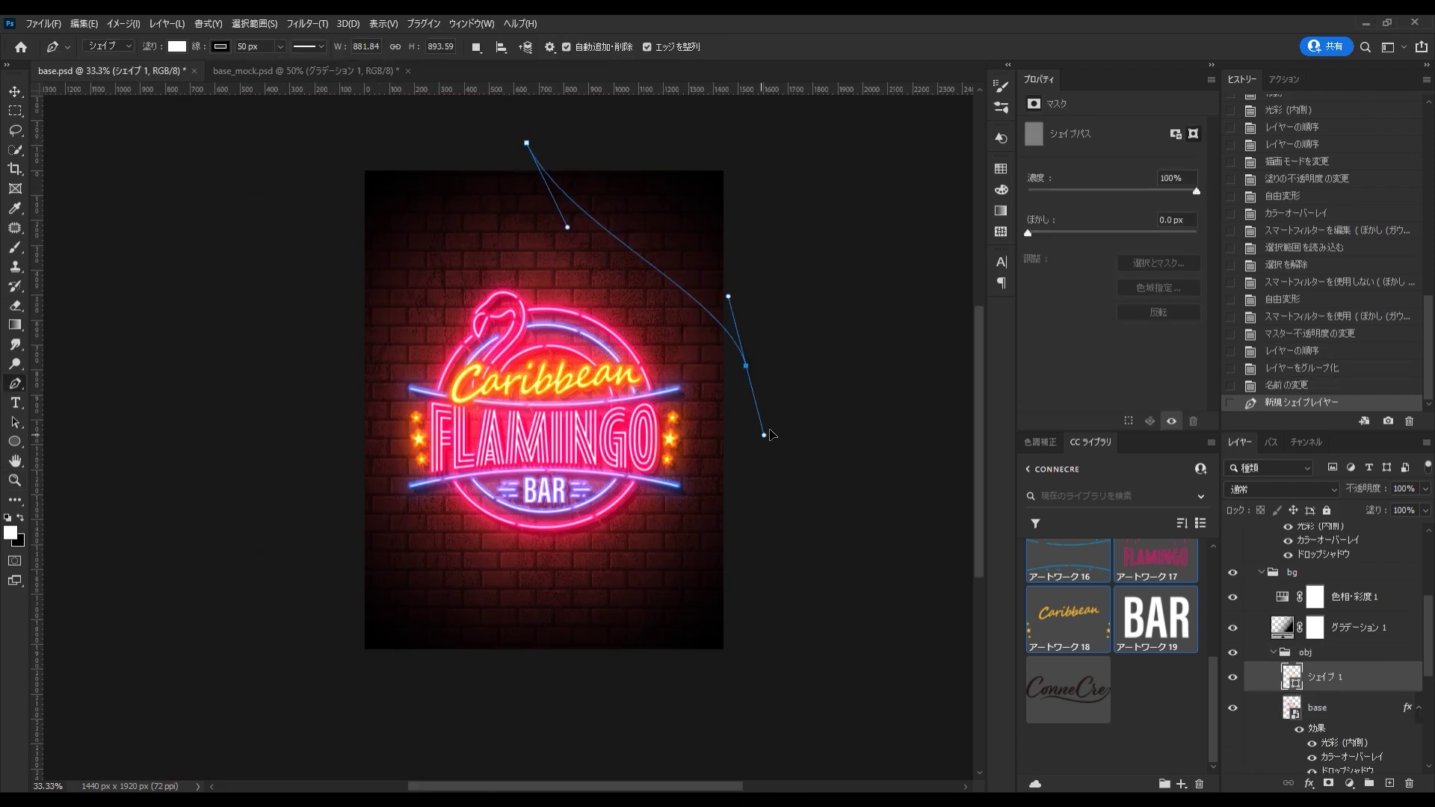
left_click_drag(666, 271, 751, 226)
left_click_drag(419, 538, 352, 598)
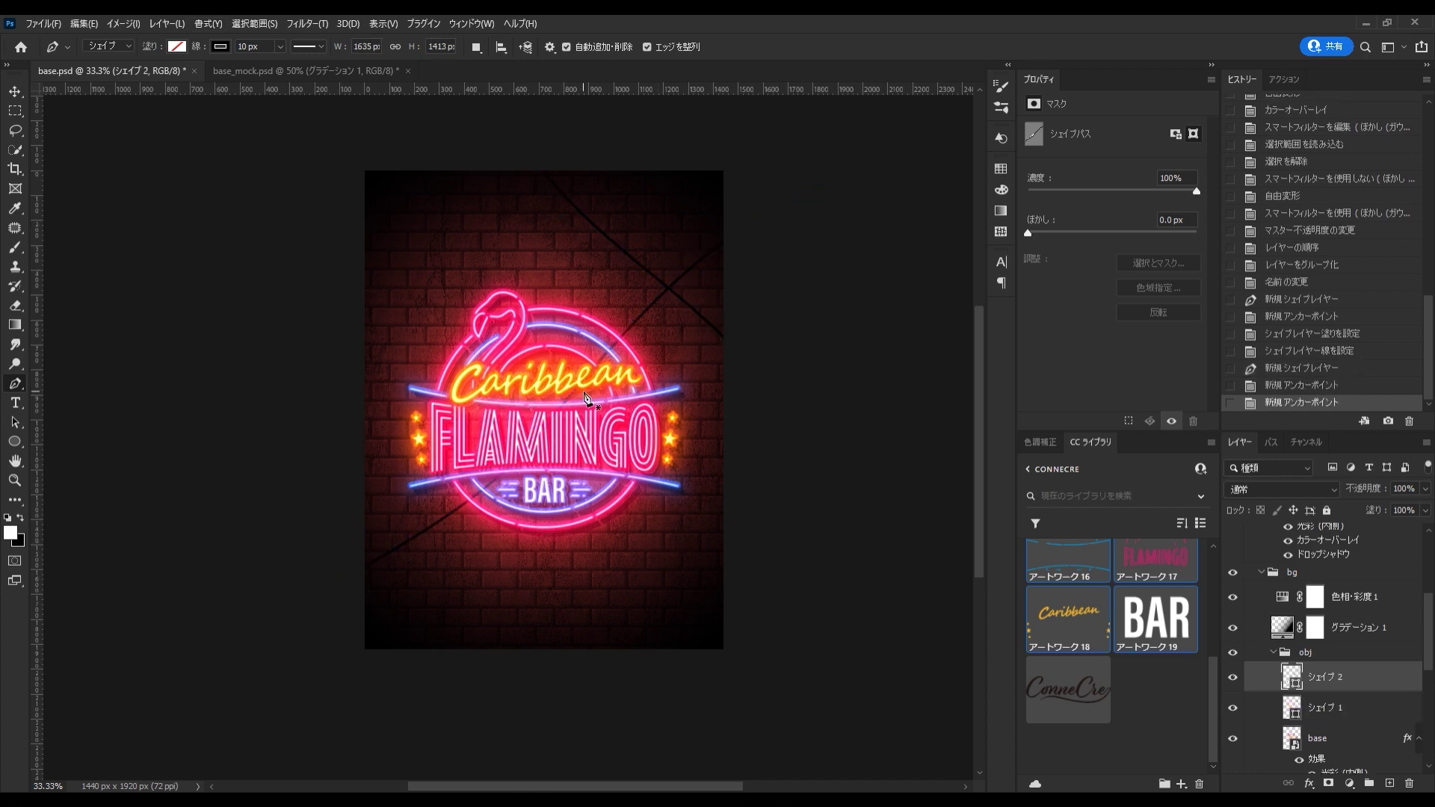
left_click_drag(351, 286, 374, 333)
left_click_drag(769, 437, 764, 546)
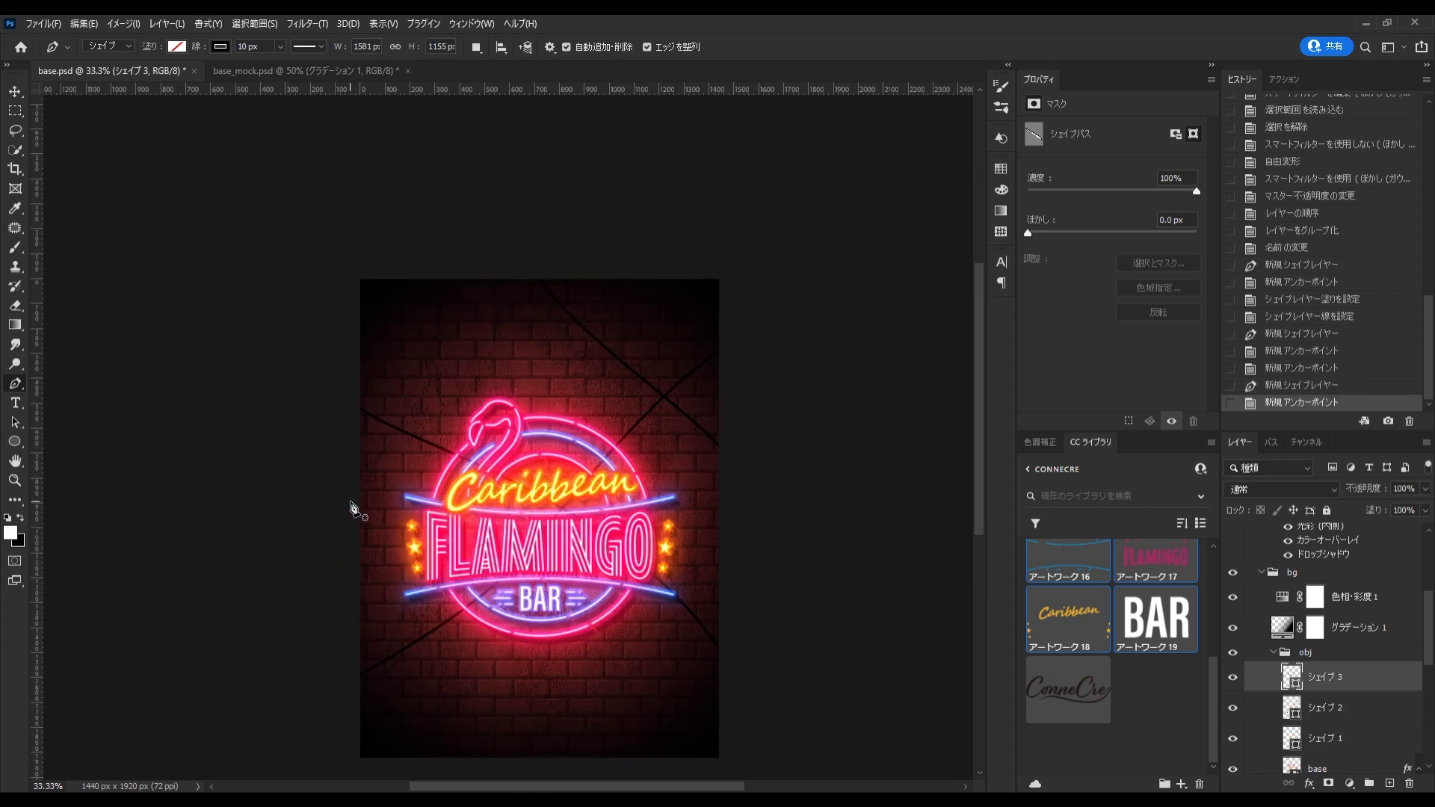
left_click_drag(351, 506, 419, 672)
scroll(732, 500, "down", 2)
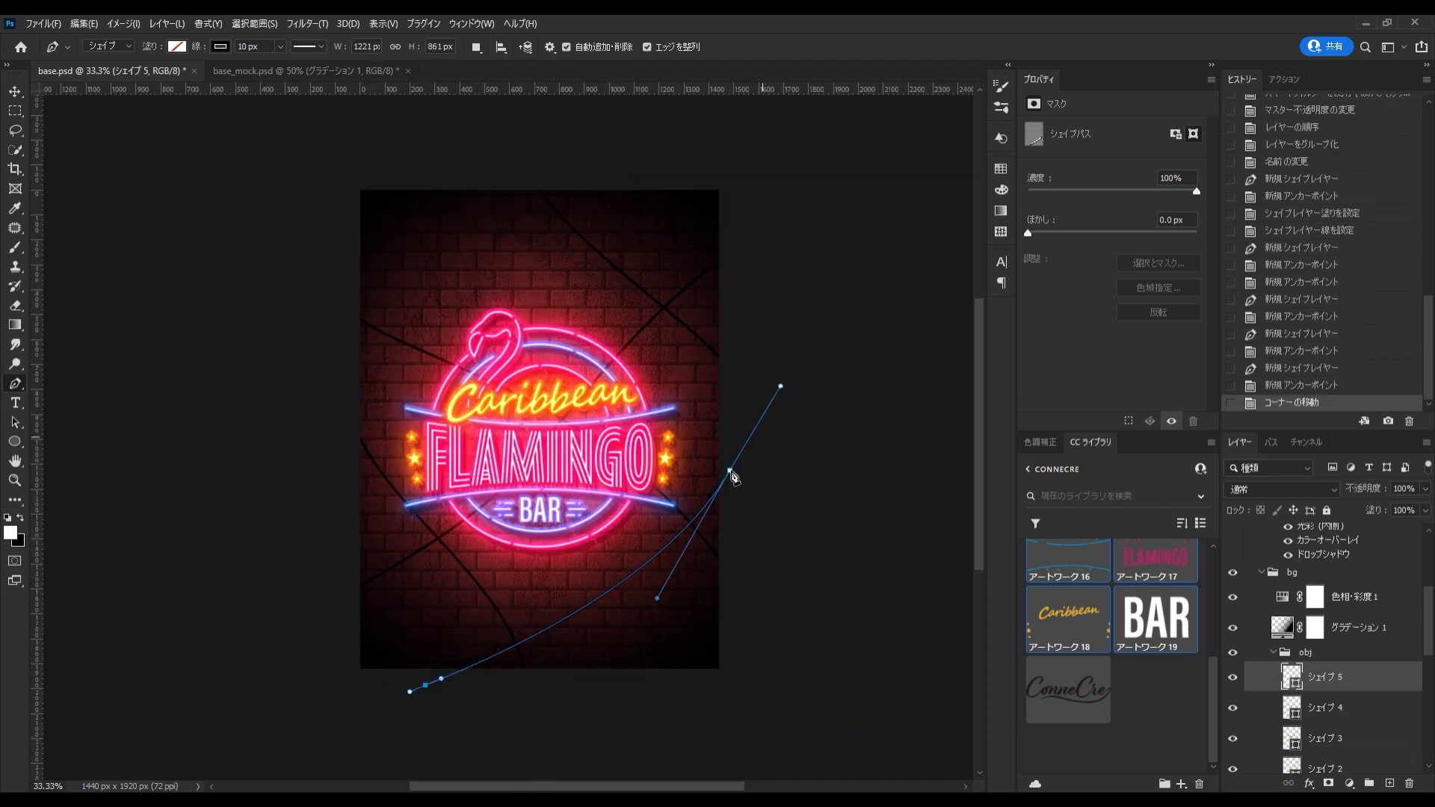
key("Escape")
scroll(1327, 694, "down", 3)
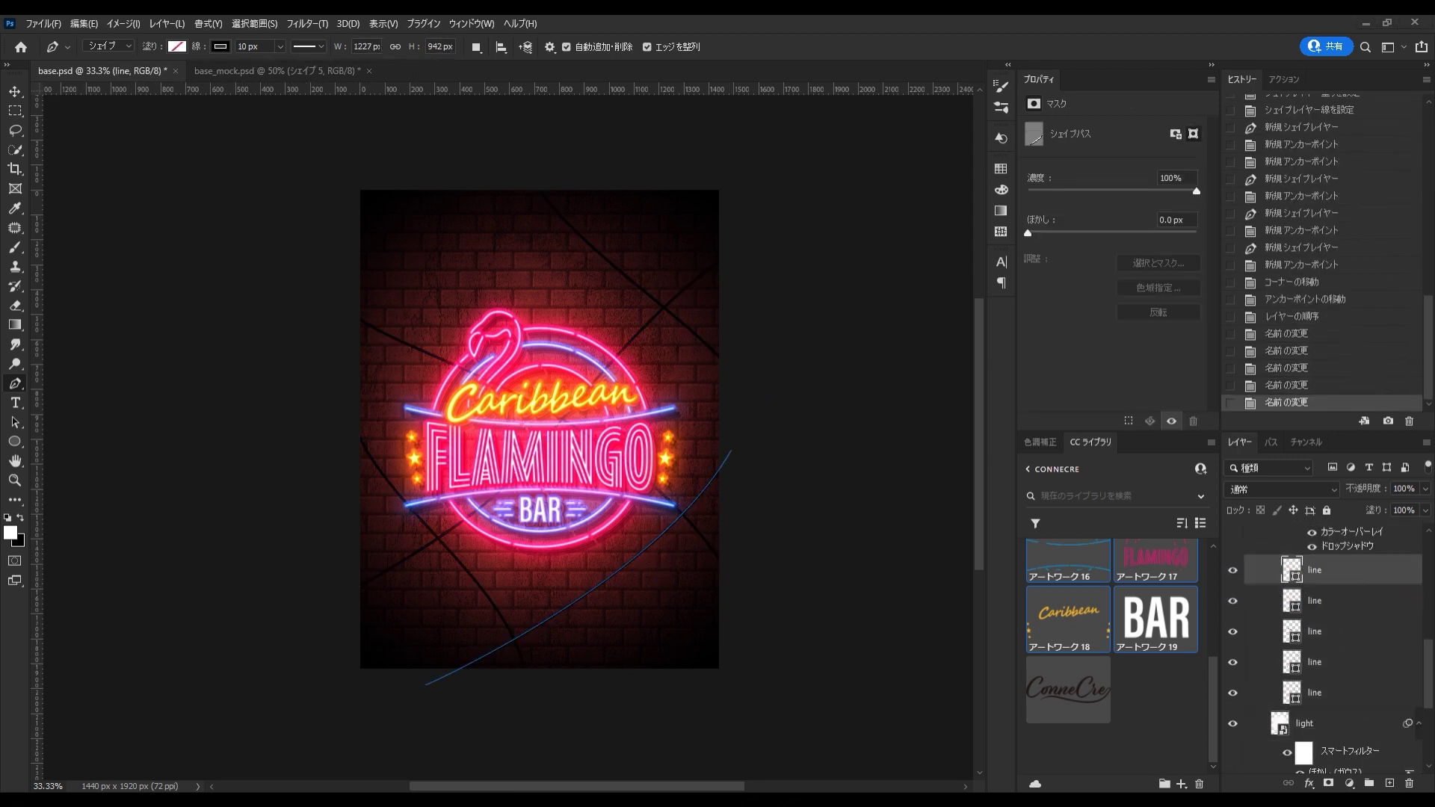
- Give the line layer a bevel and emboss with a pink Screen highlight, linear gloss contour and a value of 100
key("h")
scroll(544, 547, "up", 1)
left_click(1309, 784)
left_click(1338, 652)
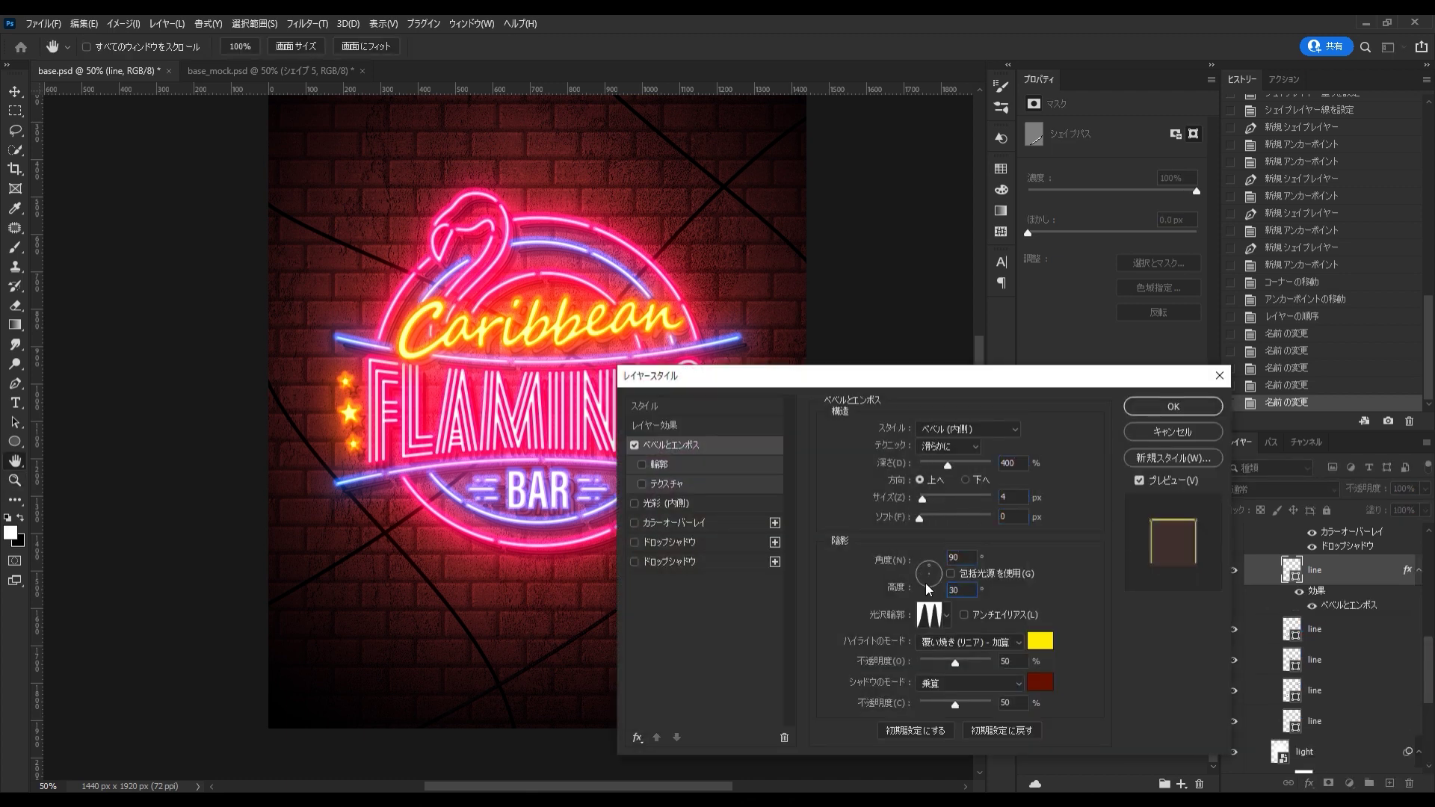
left_click(970, 642)
left_click(1040, 641)
left_click(898, 594)
left_click(1016, 471)
type("100")
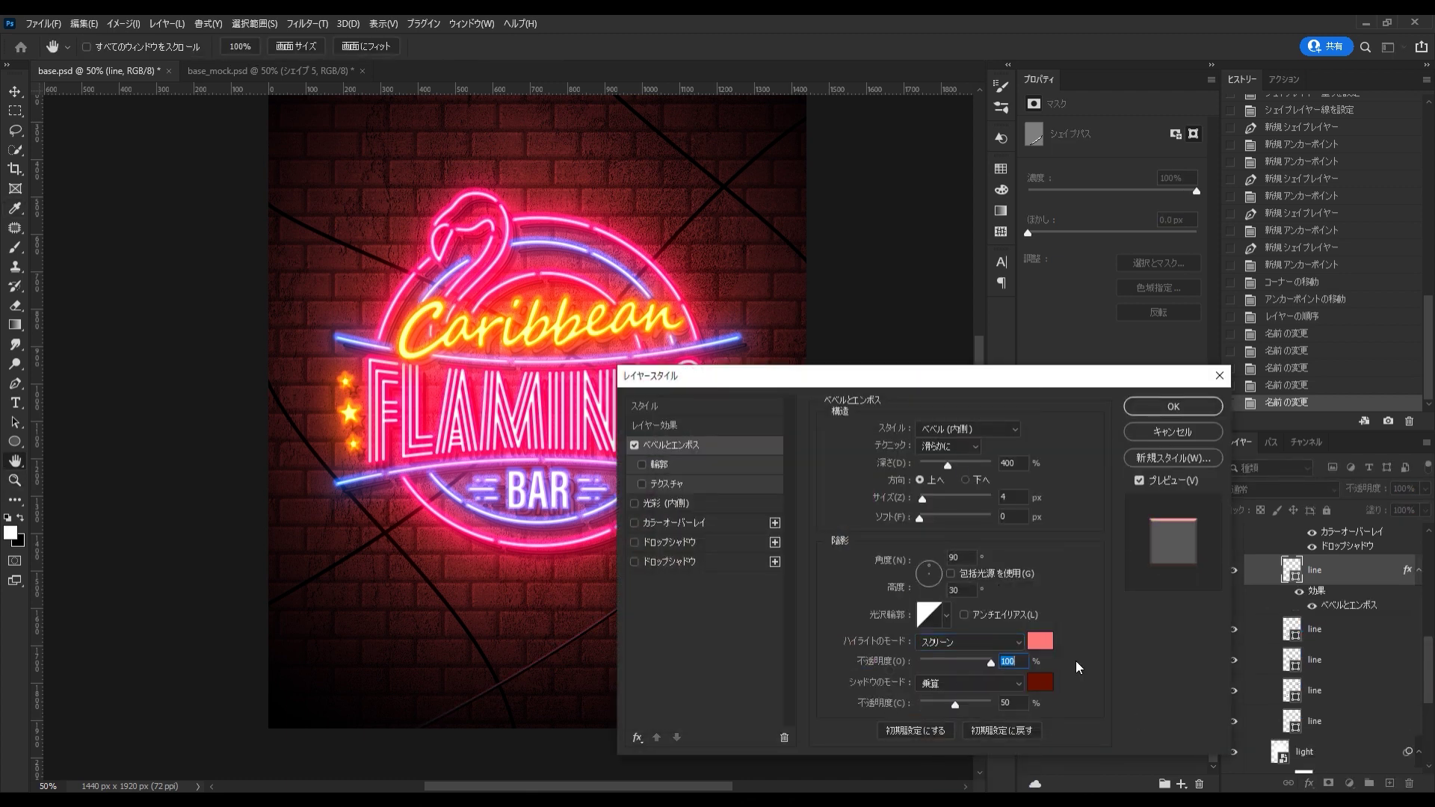
left_click(1174, 406)
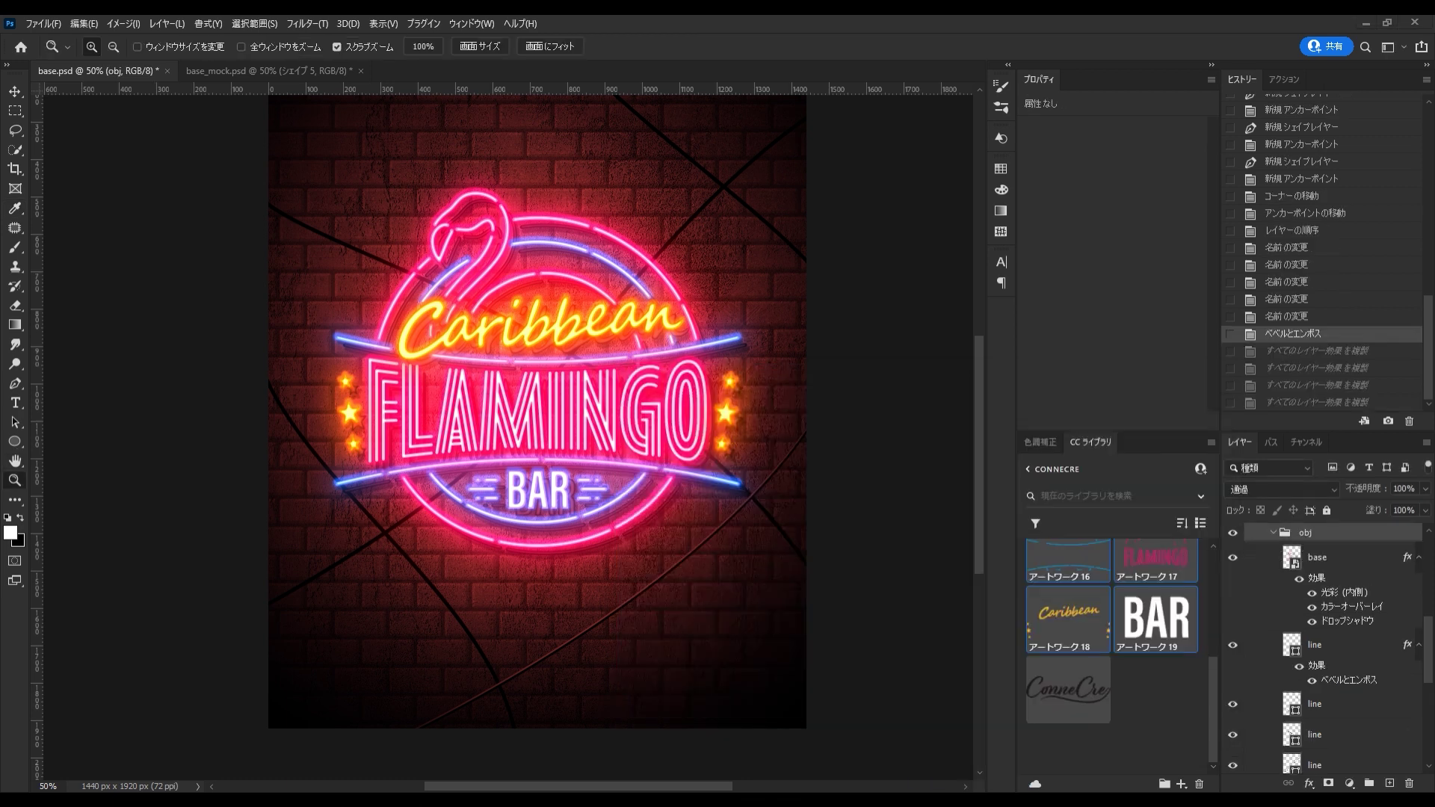
- Add a #921515 inner glow and a drop shadow to the line layer, then select the obj group
left_click(1335, 662)
left_click(1309, 784)
left_click(1338, 701)
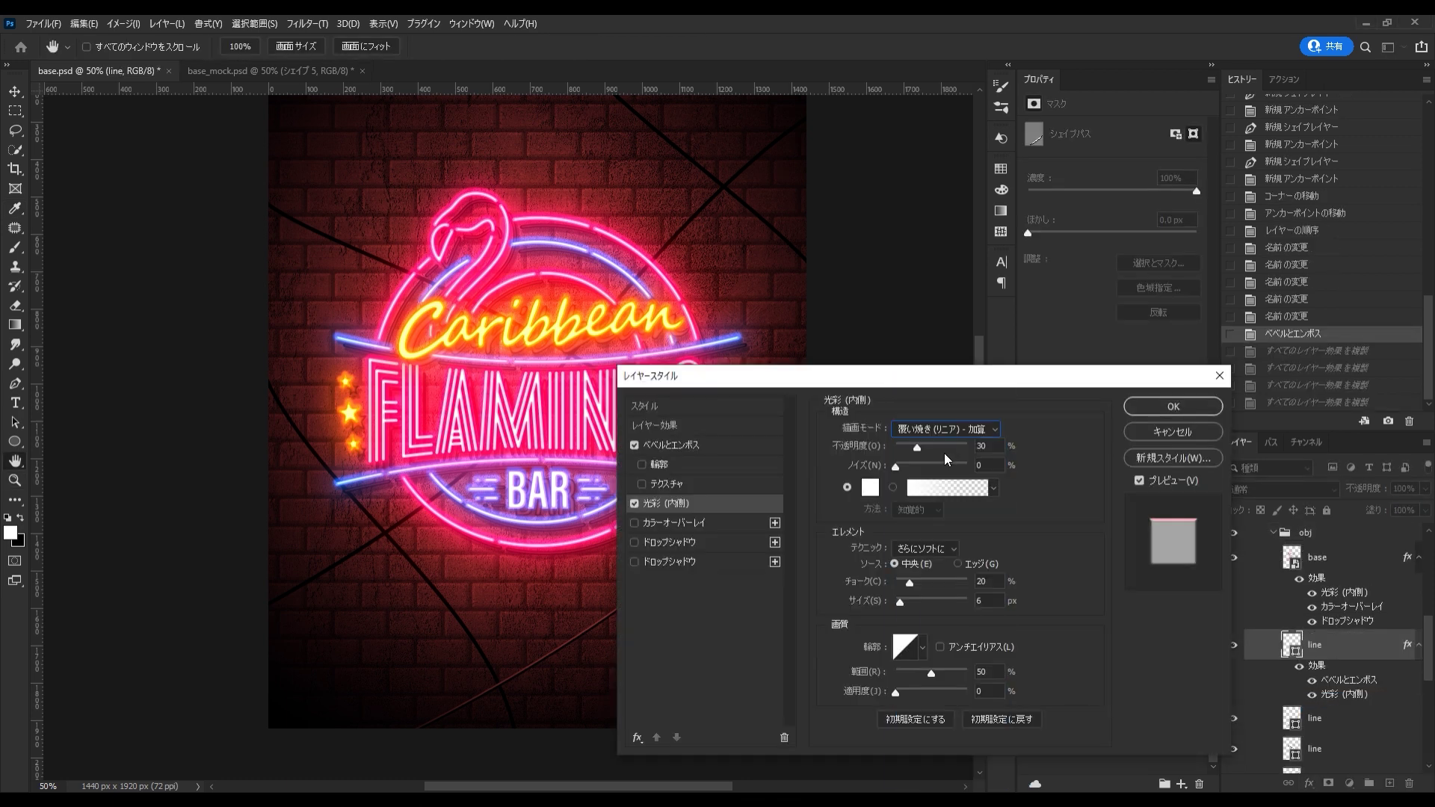
left_click(871, 488)
type("100")
key("Return")
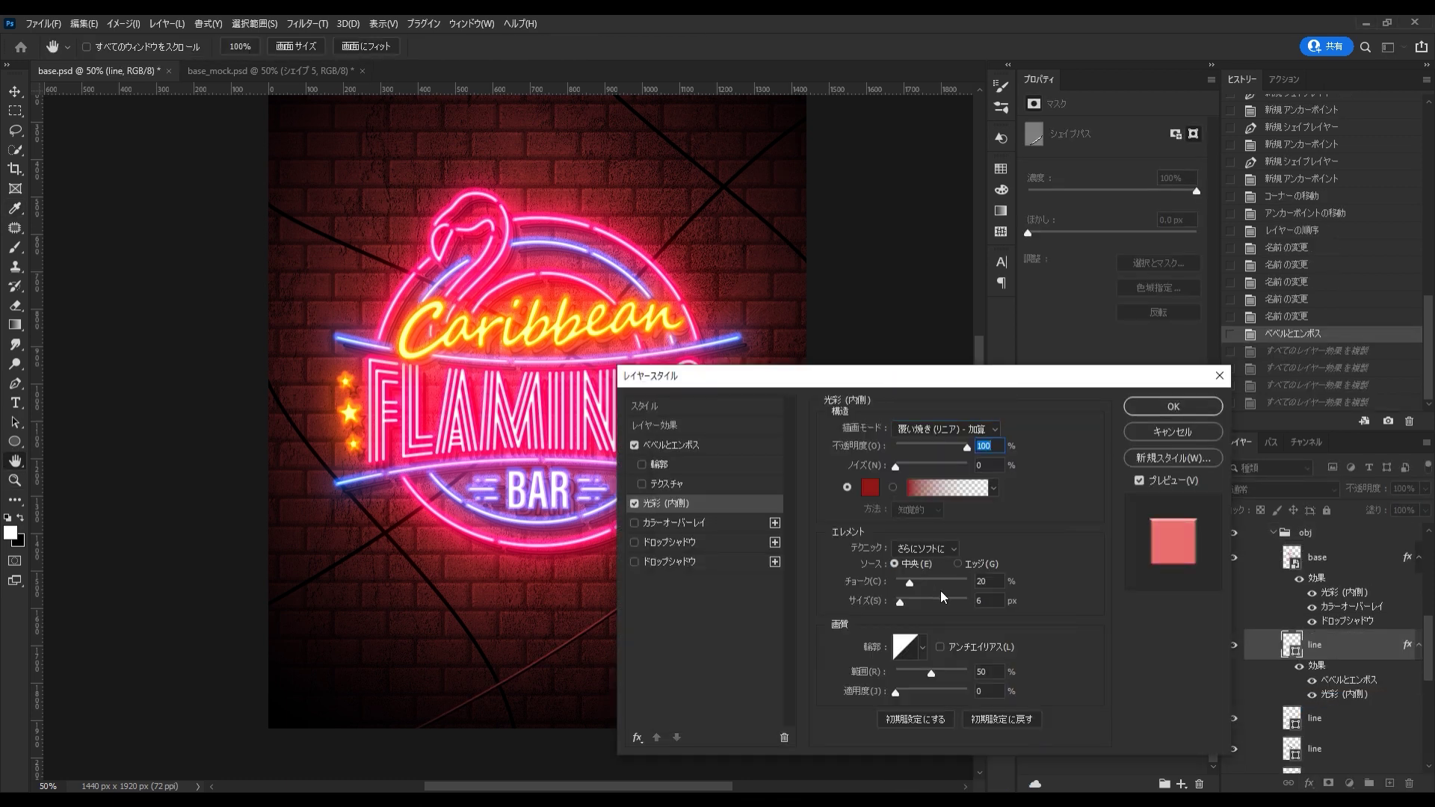
left_click(725, 543)
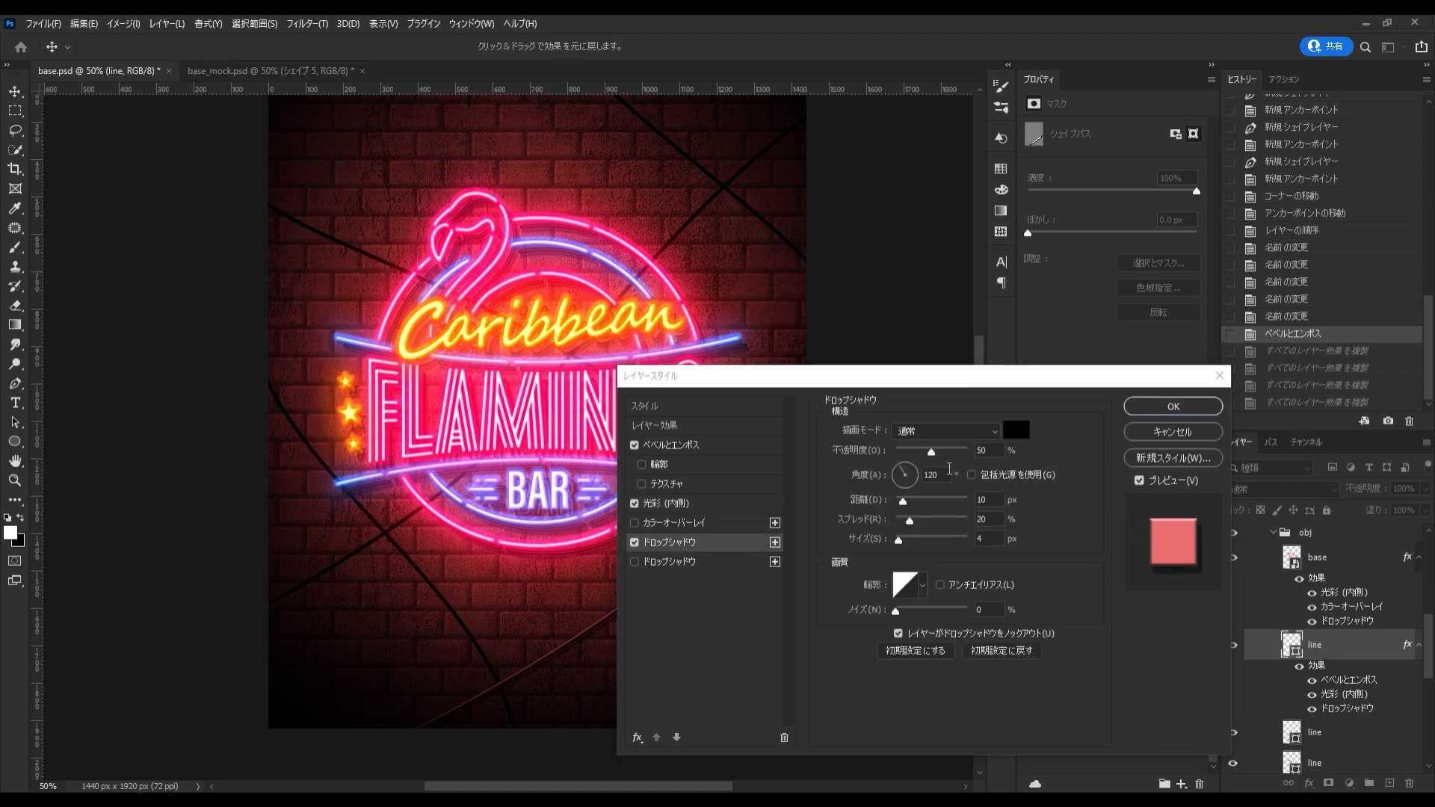
left_click(1174, 407)
scroll(1307, 673, "down", 5)
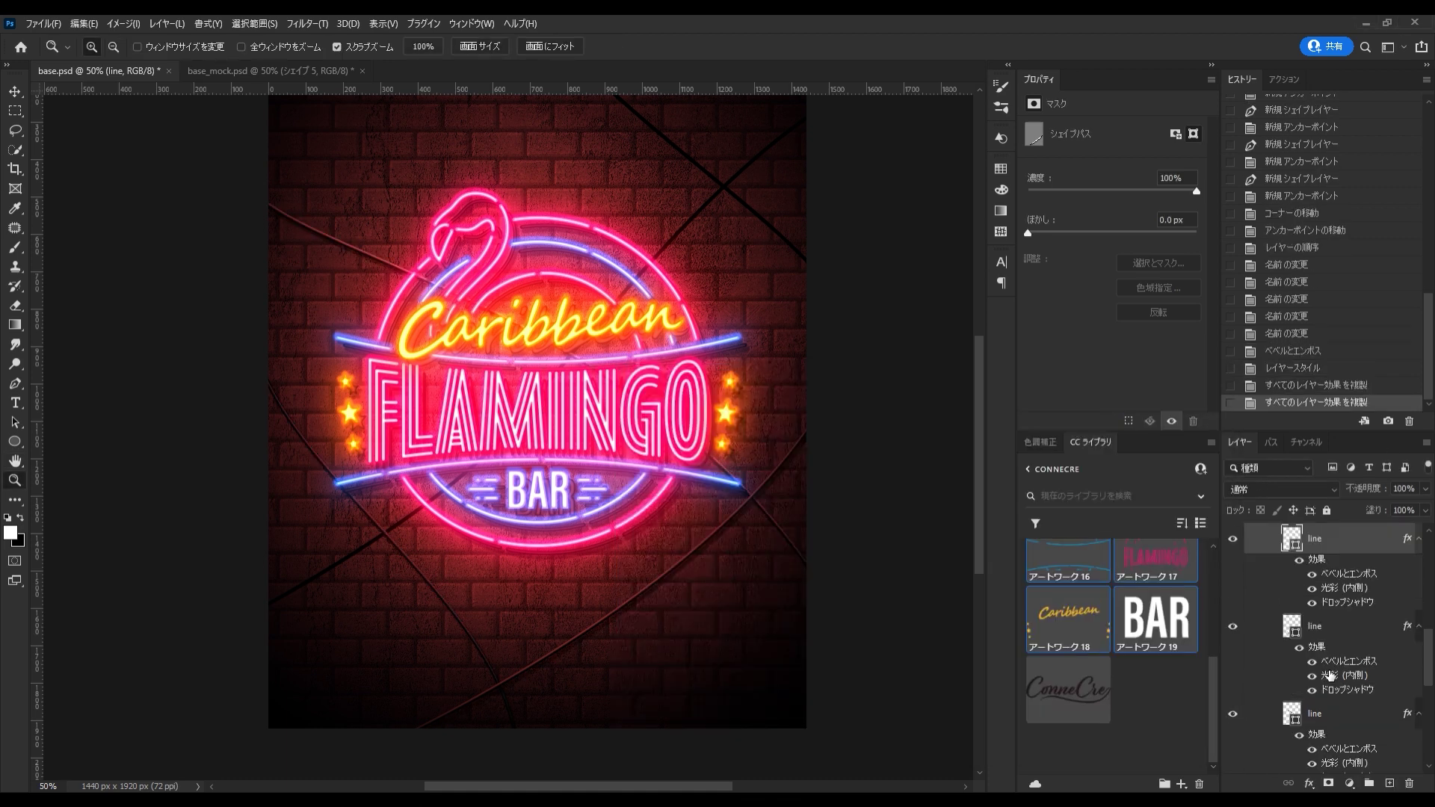
scroll(1307, 673, "down", 5)
left_click(1278, 671)
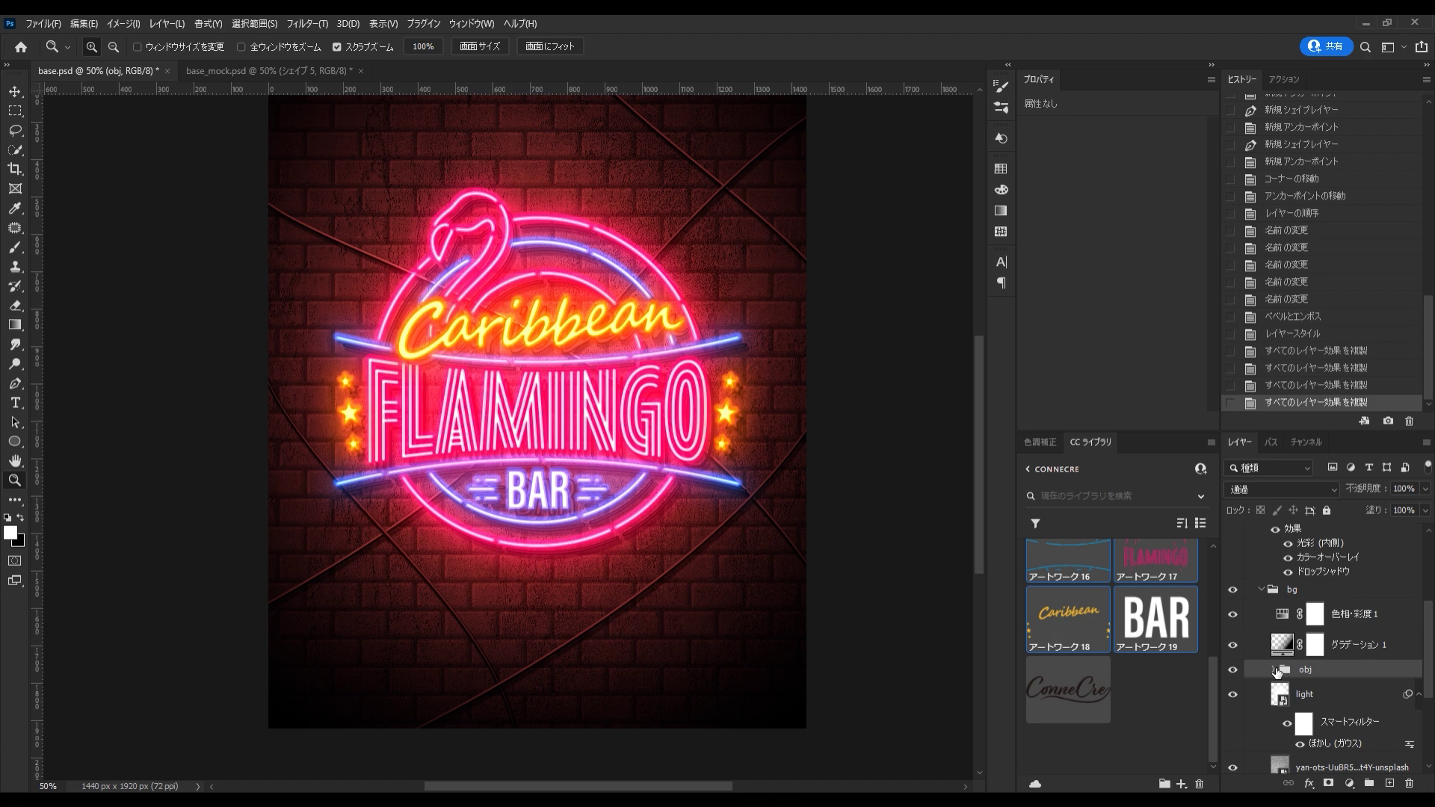
- Give the obj group a white-to-black Gradient Overlay: Multiply, 50% opacity, Reflected, 0° angle
left_click(1308, 785)
left_click(1353, 718)
left_click(930, 465)
left_click(949, 481)
left_click(1339, 442)
left_click(930, 465)
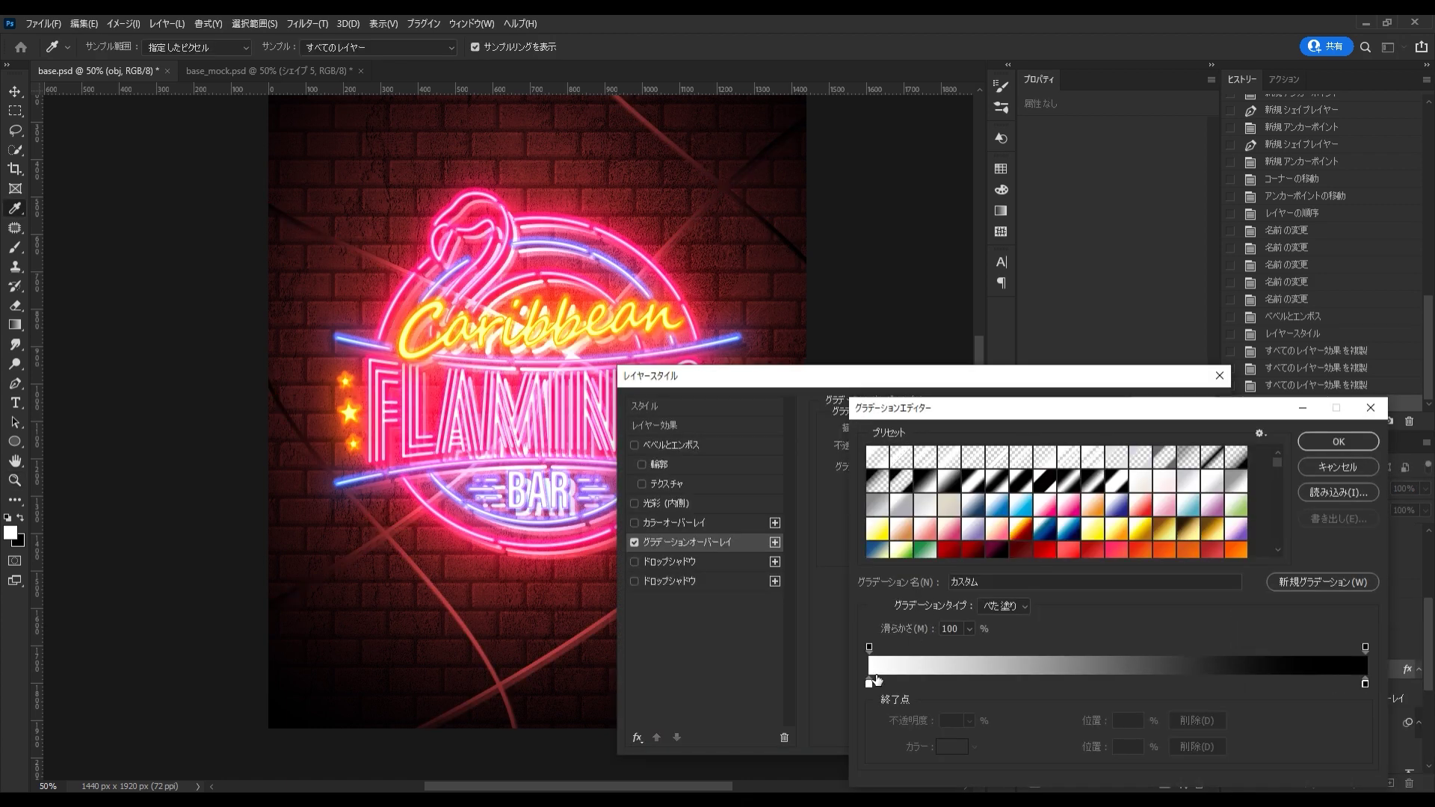
left_click_drag(869, 682, 1118, 683)
left_click(1339, 442)
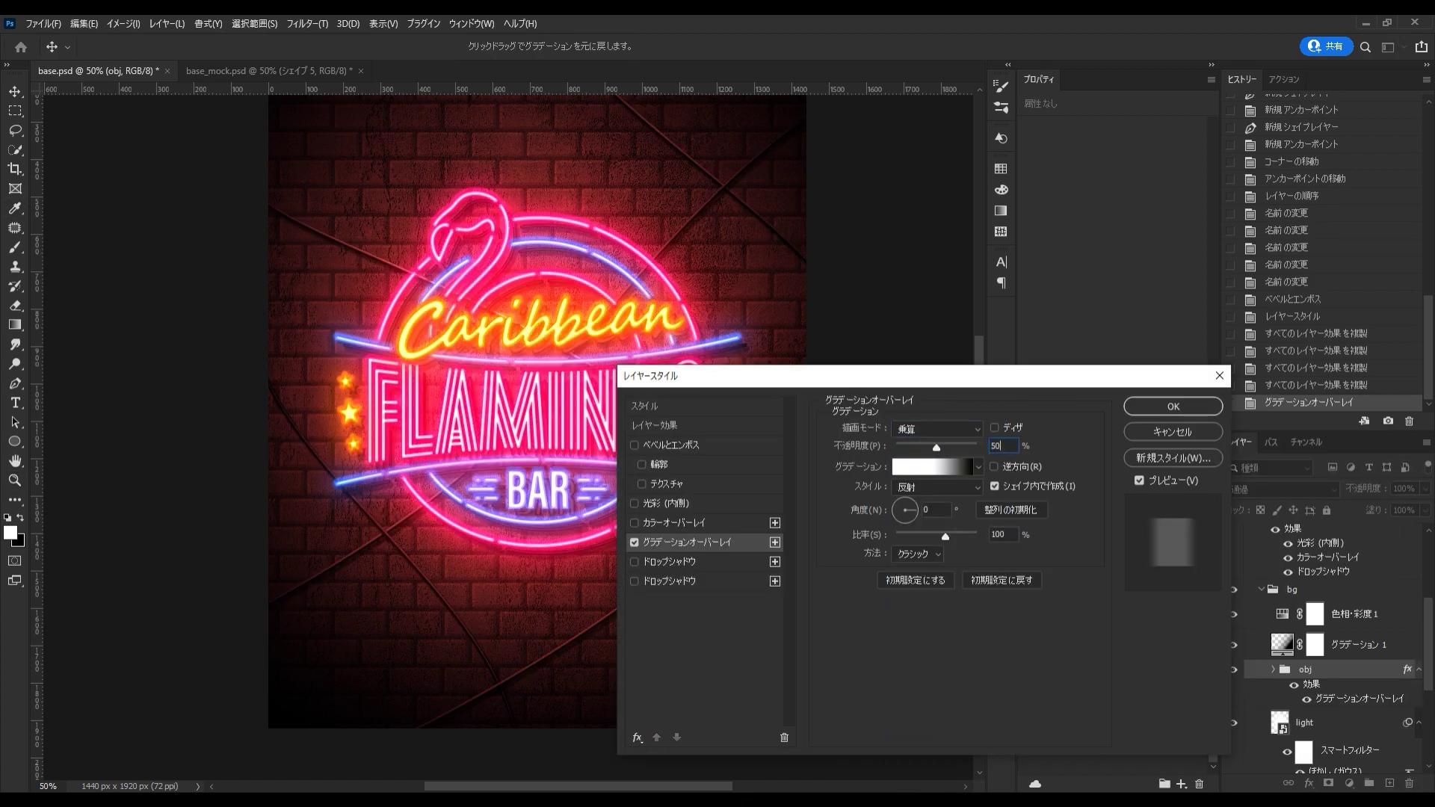
key("Return")
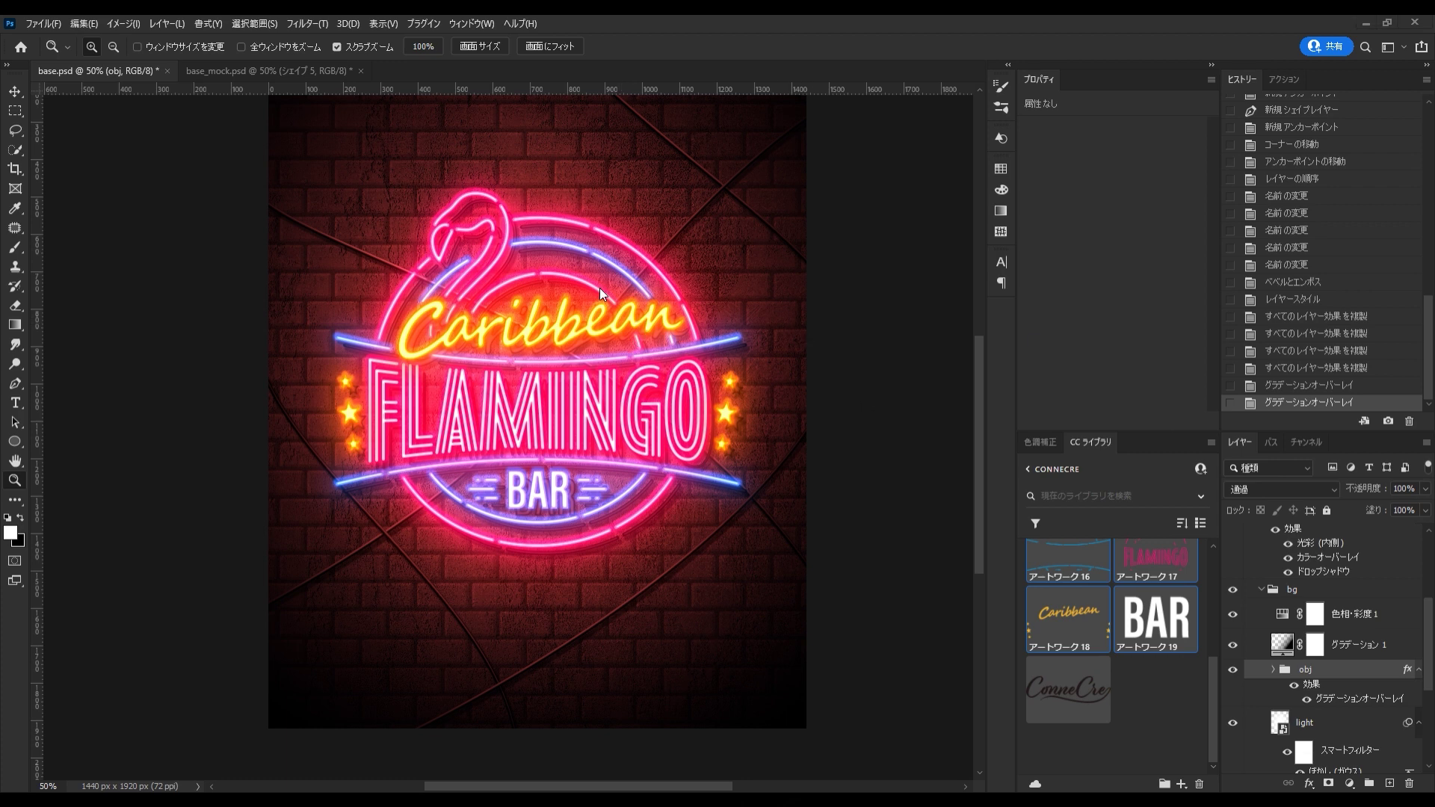
scroll(600, 292, "up", 2)
scroll(1339, 546, "up", 5)
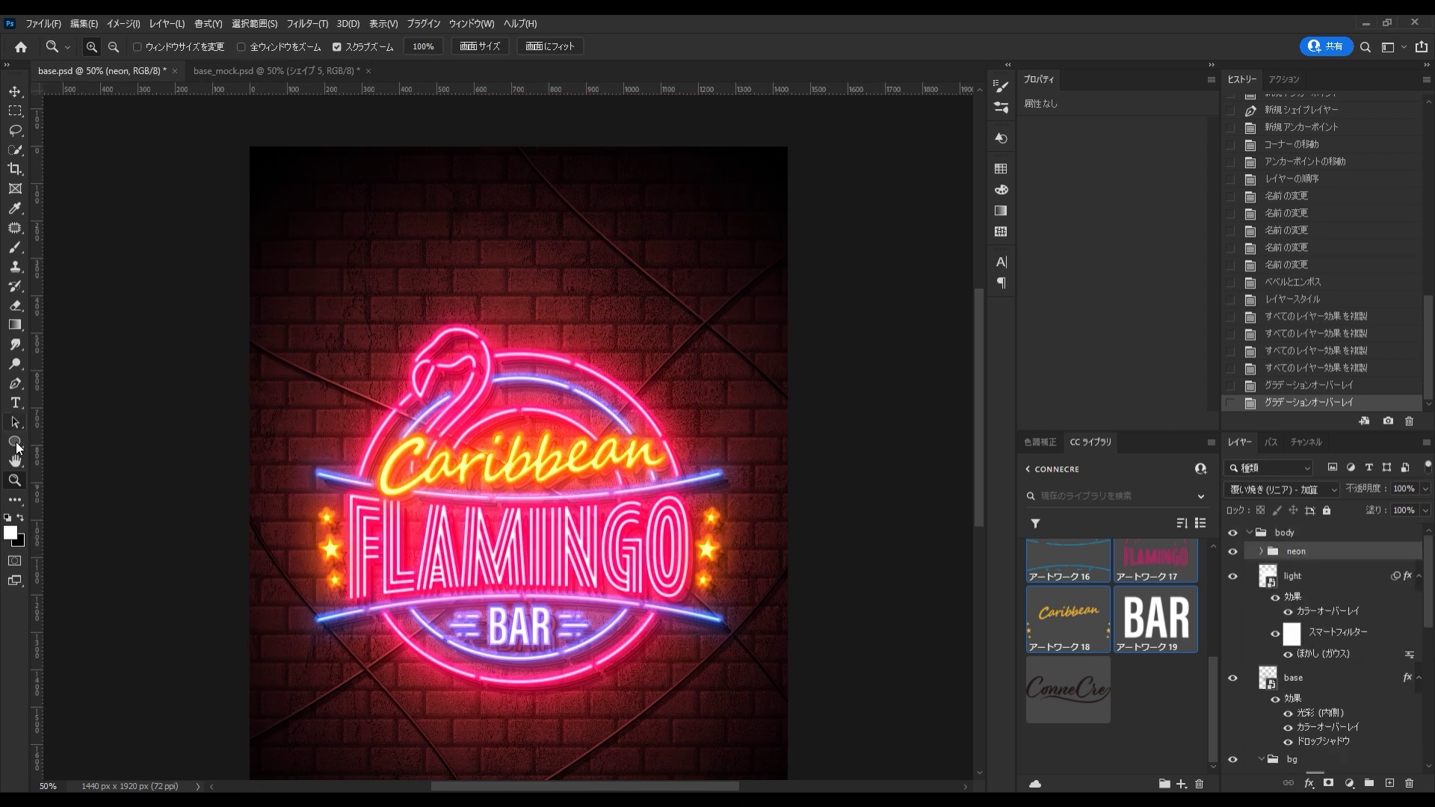
- Draw a flat ellipse above the flamingo's head and make two wider copies, the widest 825 px
left_click(220, 46)
left_click_drag(488, 333, 613, 329)
key("v")
key("ctrl+j")
key("ctrl+t")
key("Return")
key("ctrl+bracketleft")
key("ctrl+j")
key("ctrl+t")
key("Return")
- Apply Gaussian and Motion Blur to the top light and copy the filters to the lower lights
key("alt+bracketright")
key("alt+bracketright")
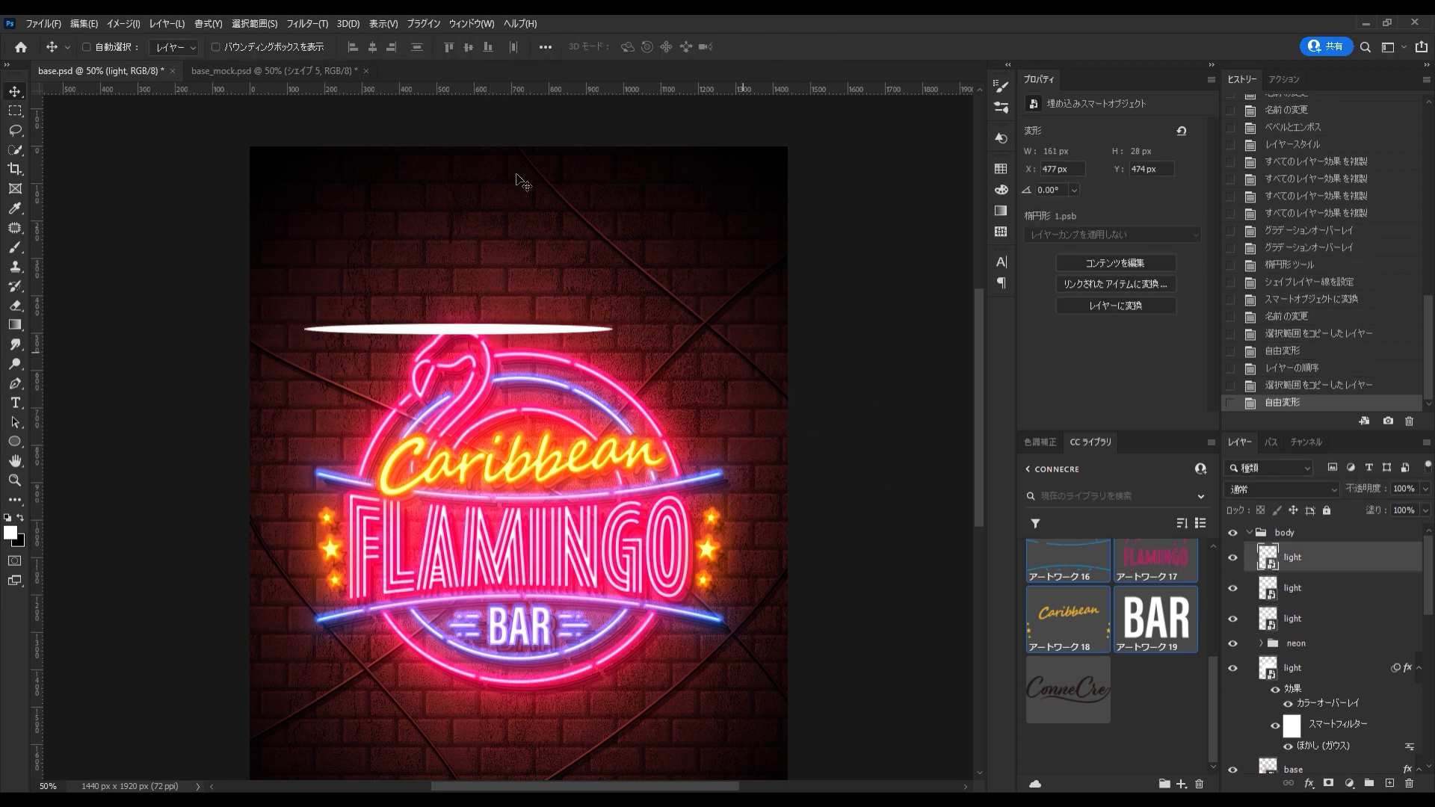
left_click(324, 23)
left_click(918, 346)
left_click(307, 23)
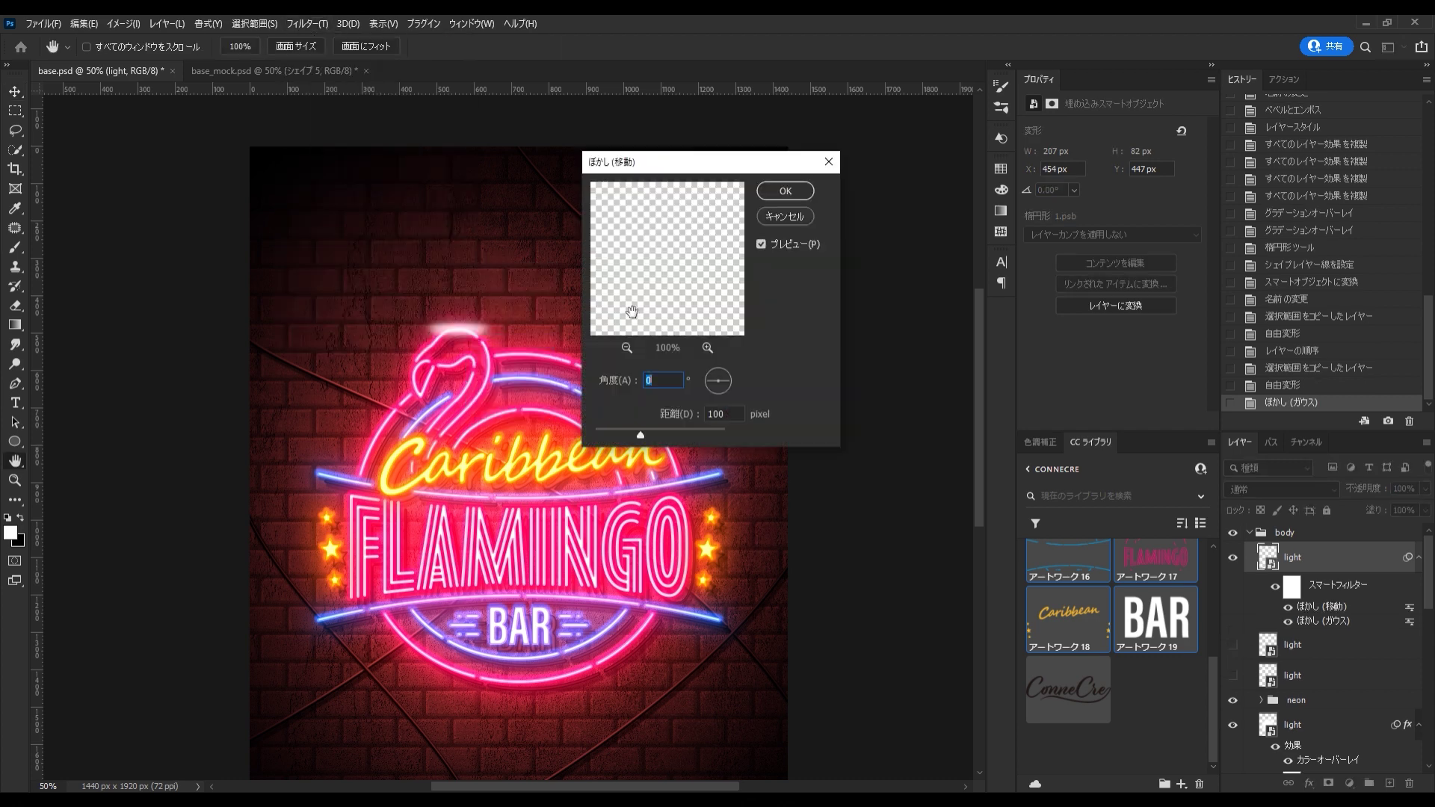
key("Return")
left_click_drag(1320, 585, 1319, 731)
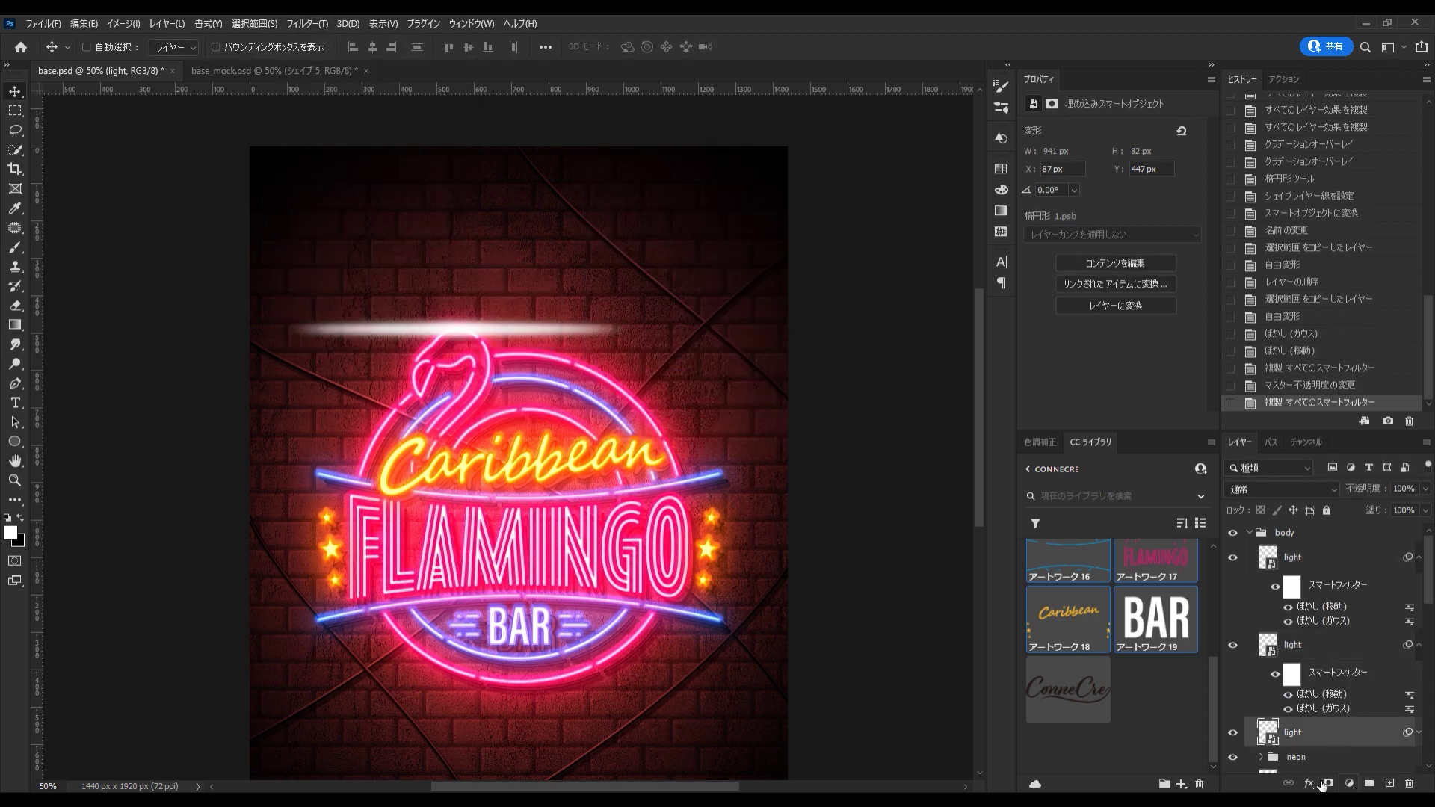
- Add a Multiply colour overlay to the light layers, shifting the middle layer's colour toward red
double_click(1338, 732)
left_click(973, 430)
left_click(1160, 405)
left_click_drag(1408, 732, 1407, 645)
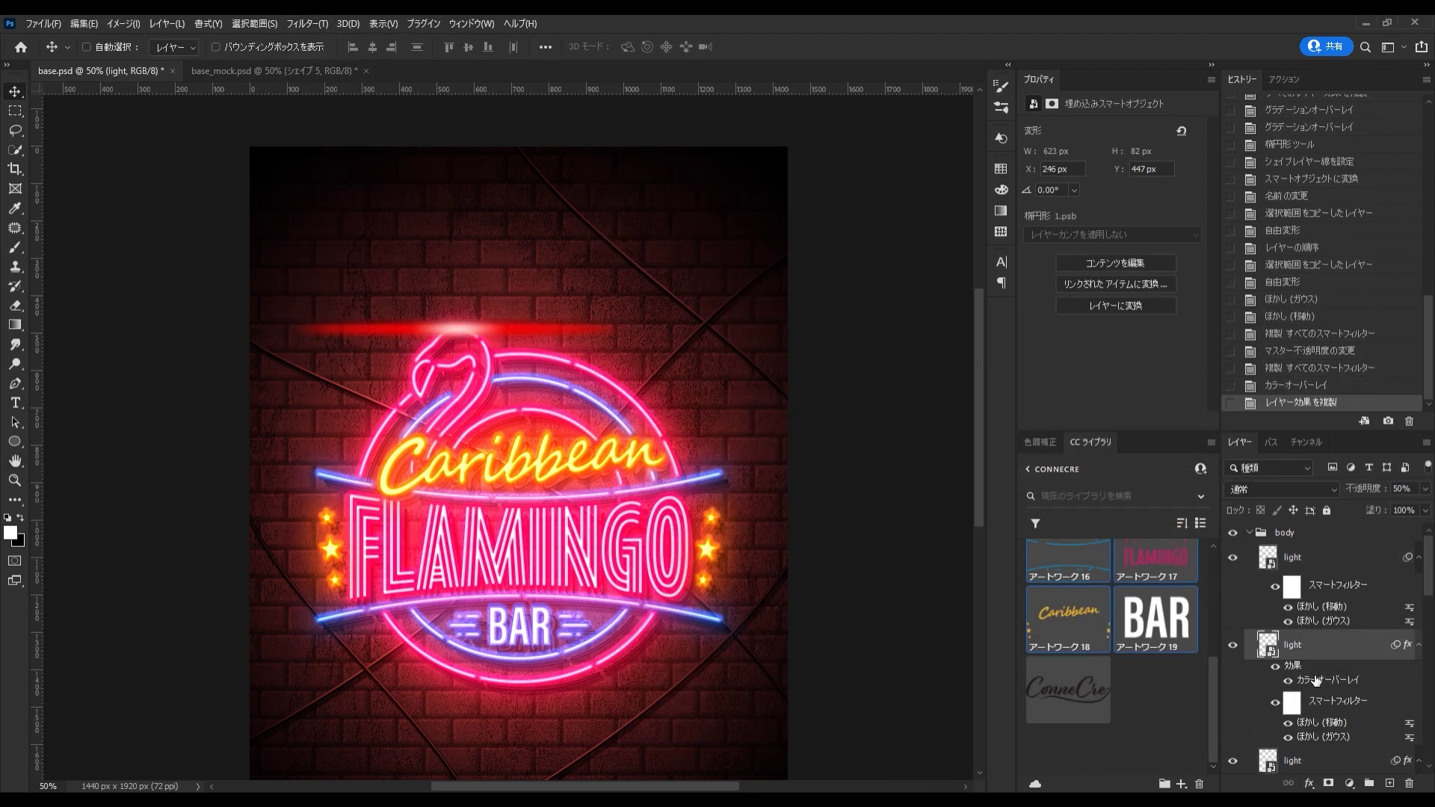
double_click(1339, 645)
left_click(1019, 430)
left_click(880, 652)
left_click_drag(881, 652, 880, 641)
left_click(1004, 471)
left_click(1173, 406)
double_click(15, 480)
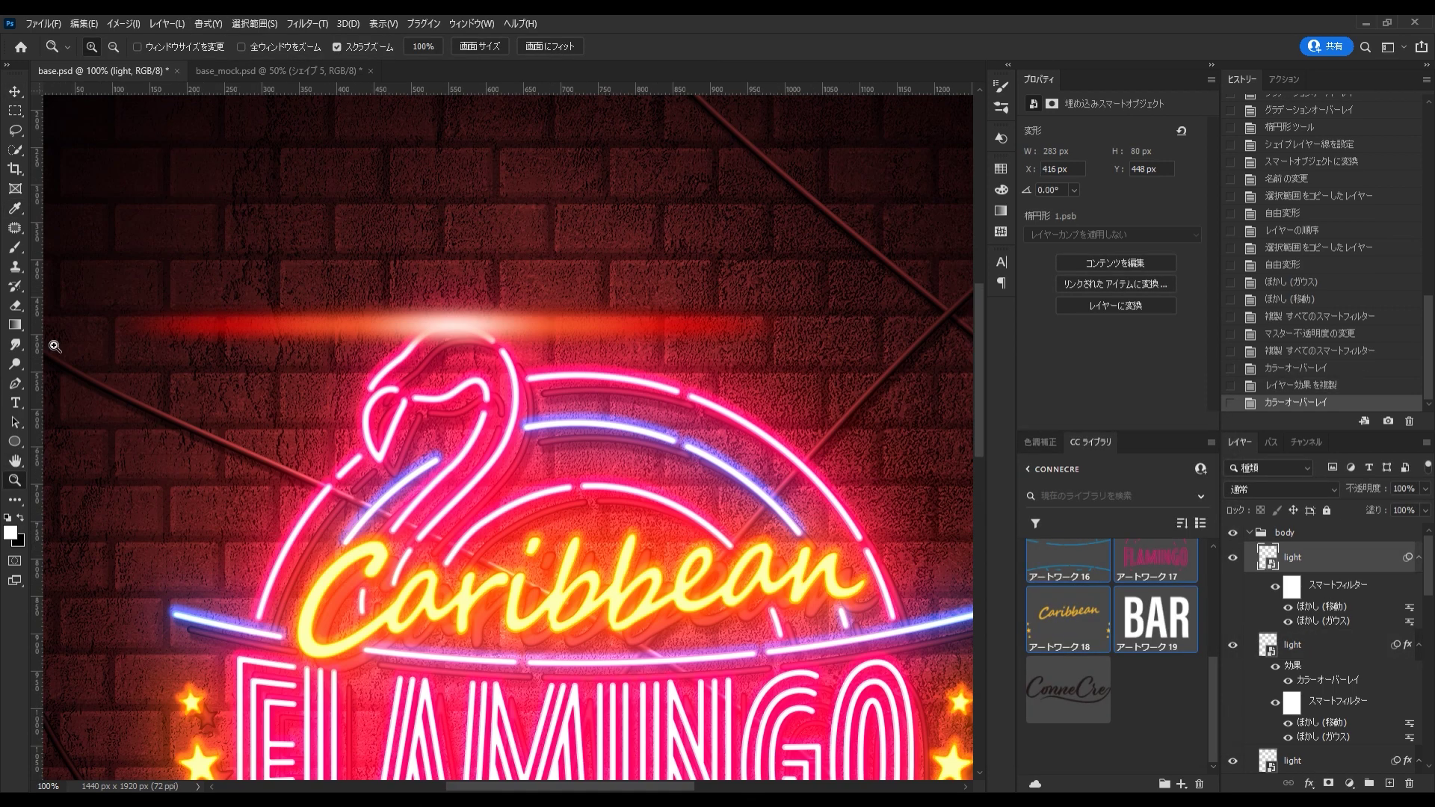
- Draw a thin vertical ellipse, group it, and add copies rotated 90° and -45° into a star
left_click_drag(459, 387, 459, 389)
key("v")
key("ctrl+g")
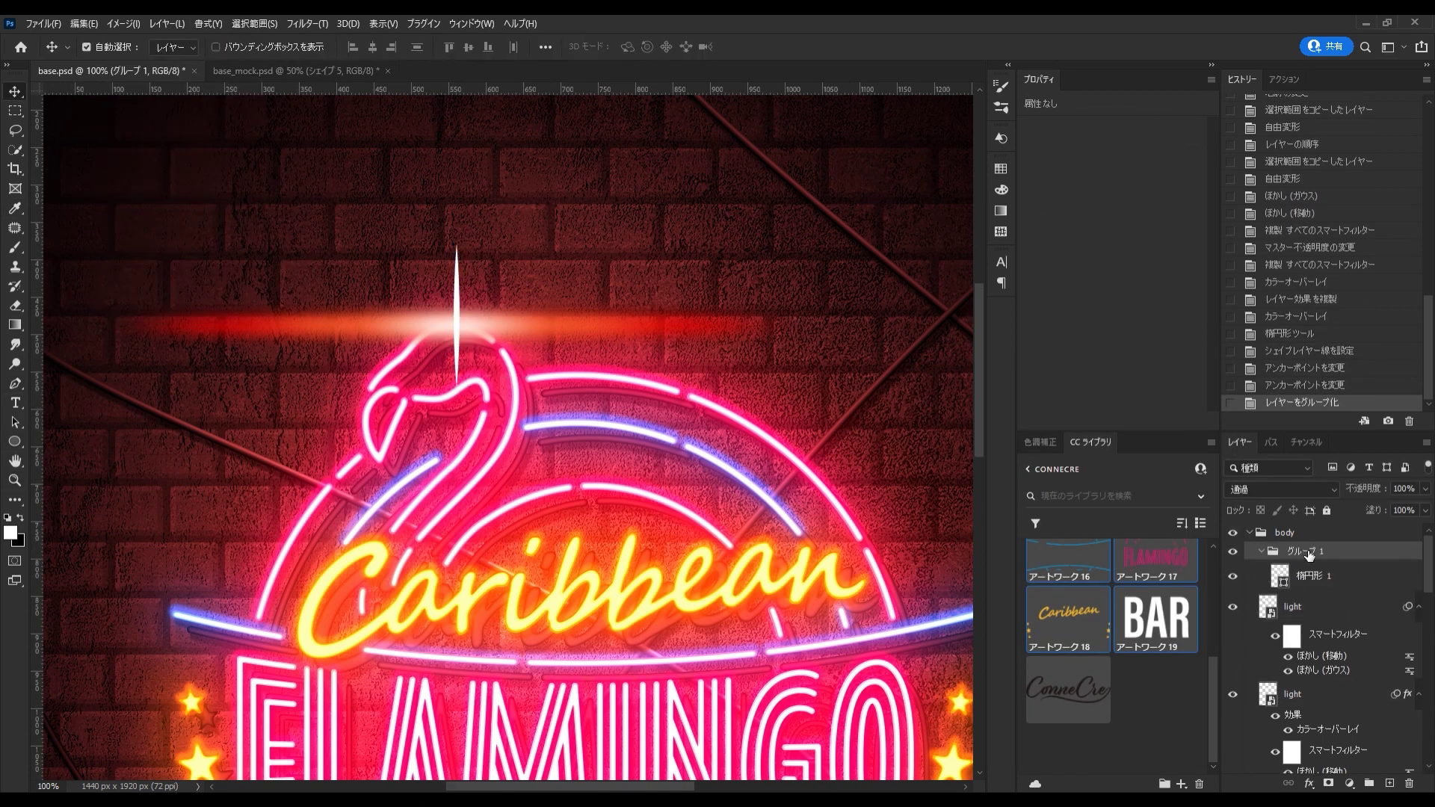
key("ctrl+j")
key("ctrl+t")
left_click_drag(494, 426, 565, 281)
key("Return")
key("ctrl+j")
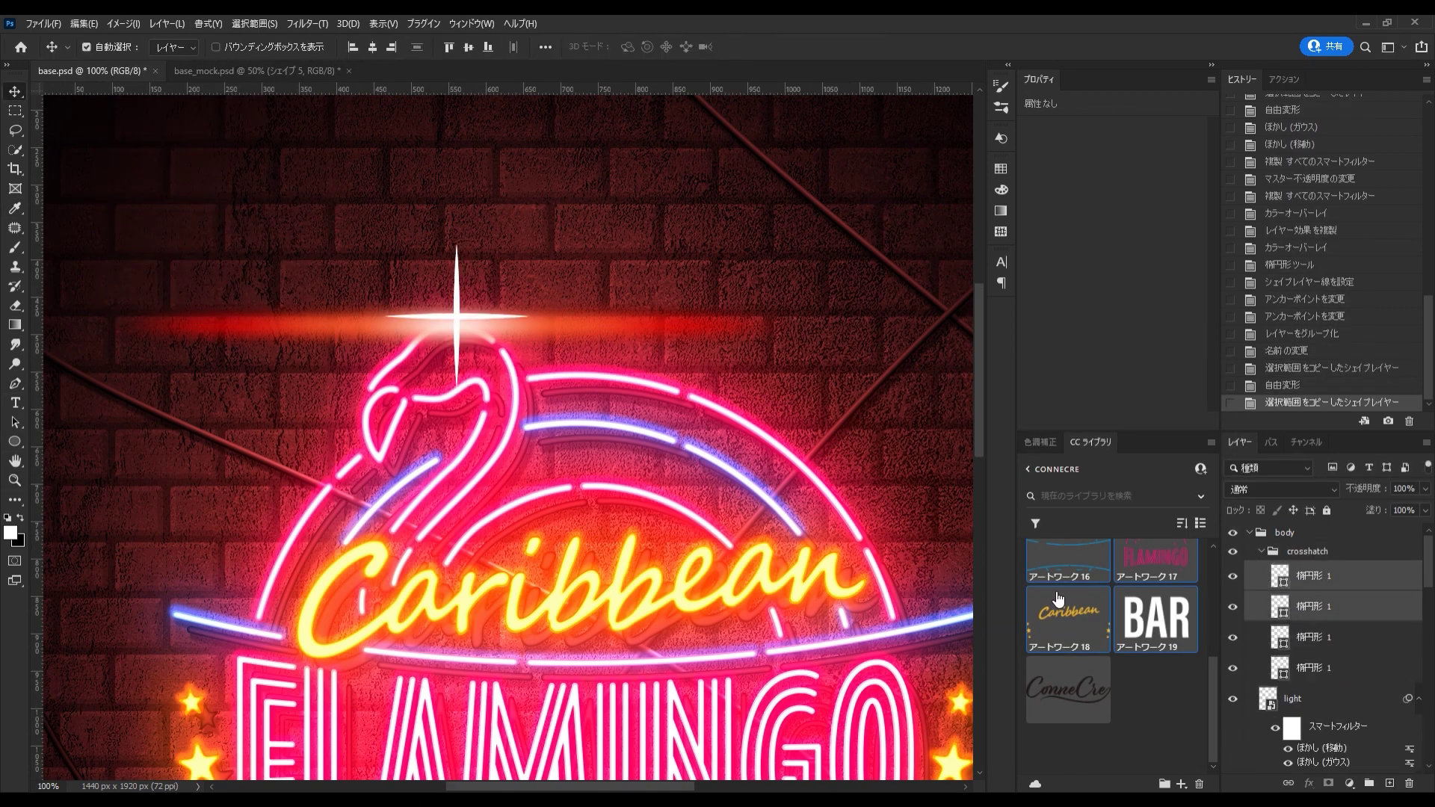
mouse_move(562, 400)
left_mouse_down()
mouse_move(590, 302)
mouse_move(564, 289)
left_mouse_up()
key("Return")
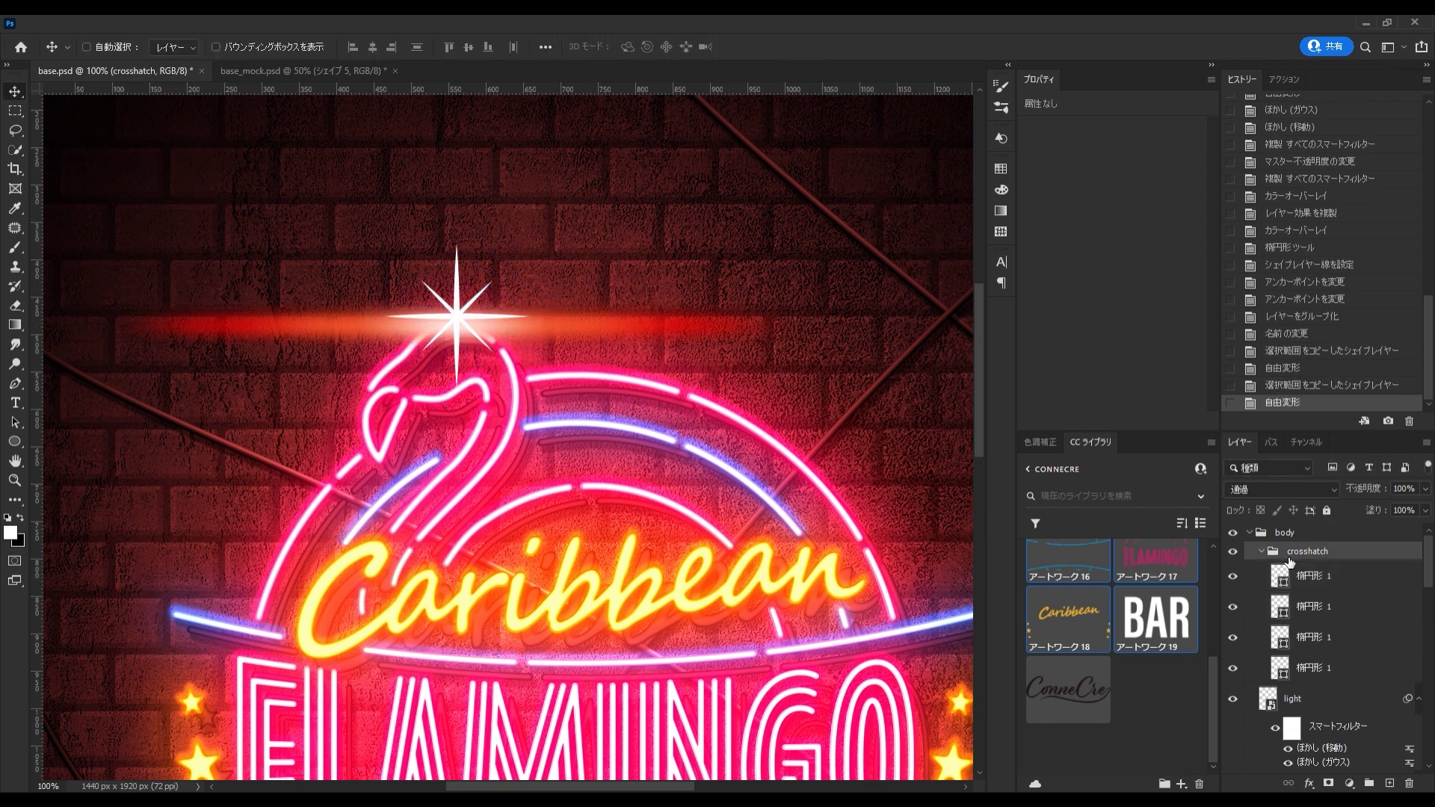
- Blur the crosshatch star with Gaussian radius 6, group it, and blend with Linear Dodge (Add)
left_click_drag(1323, 651, 1305, 557)
double_click(1324, 607)
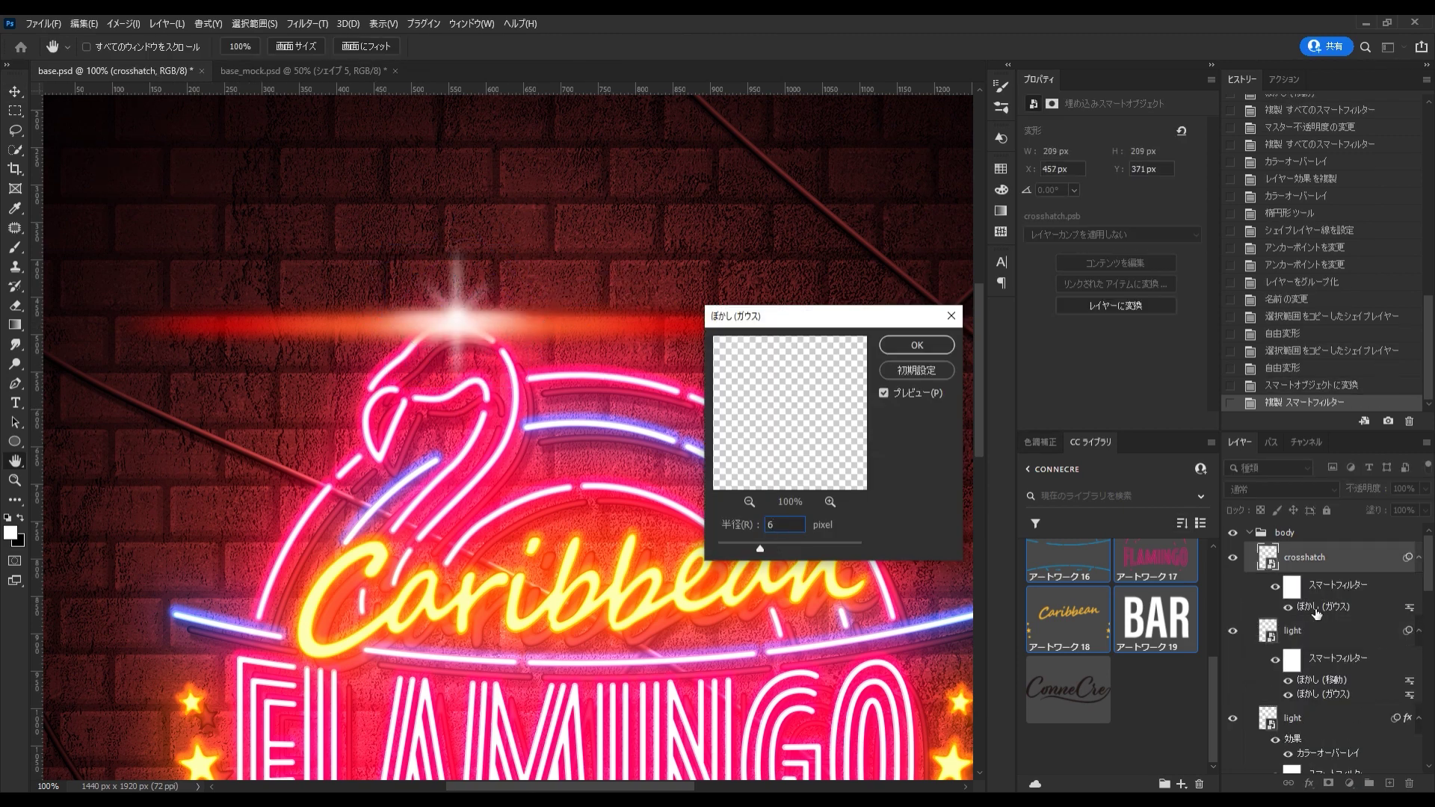
key("Return")
key("ctrl+g")
left_click(1282, 489)
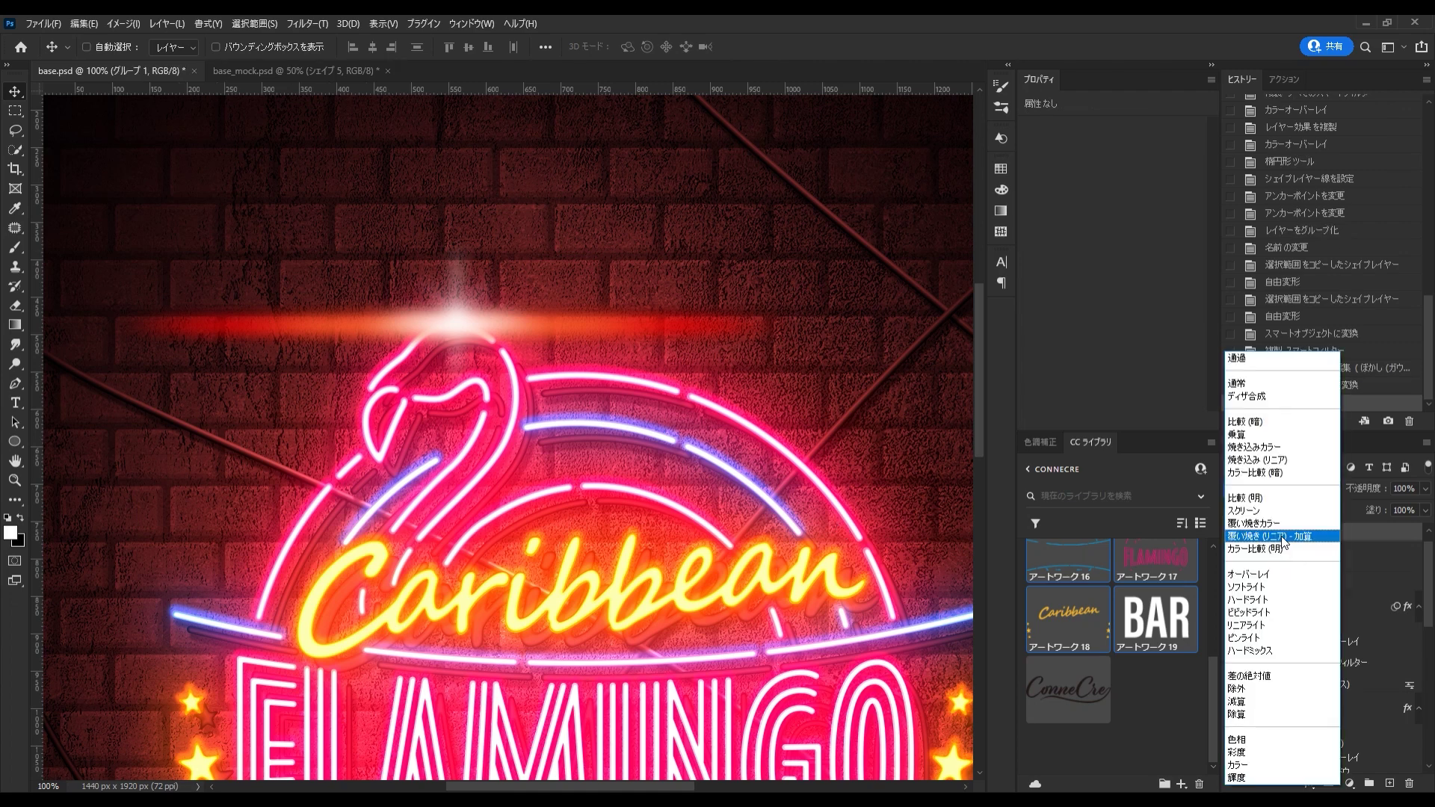
- Add a black solid colour fill below crosshatch, save the document, then hide the fill
left_click(1350, 784)
left_click(1375, 411)
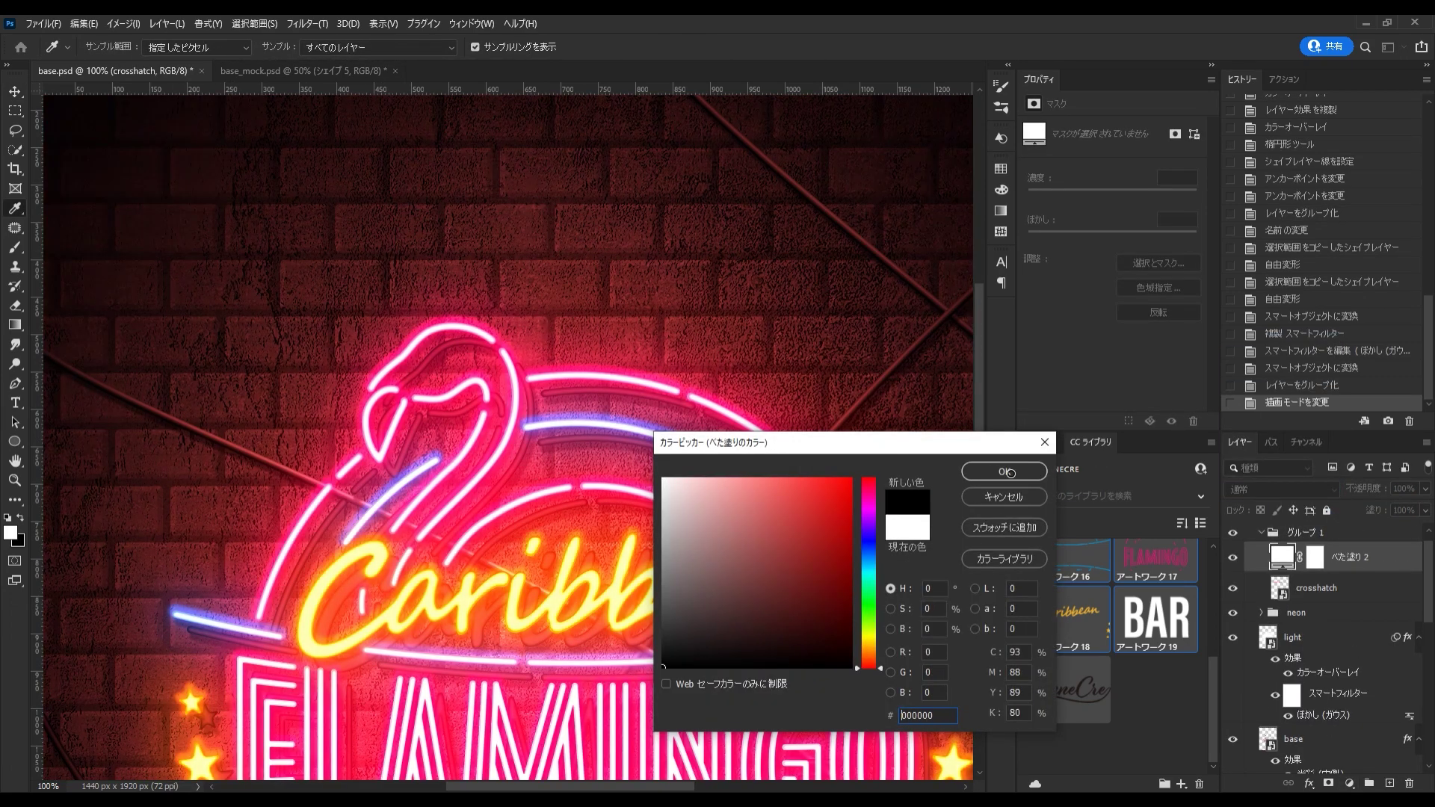
left_click(1005, 471)
key("ctrl+bracketleft")
key("ctrl+s")
left_click(1233, 589)
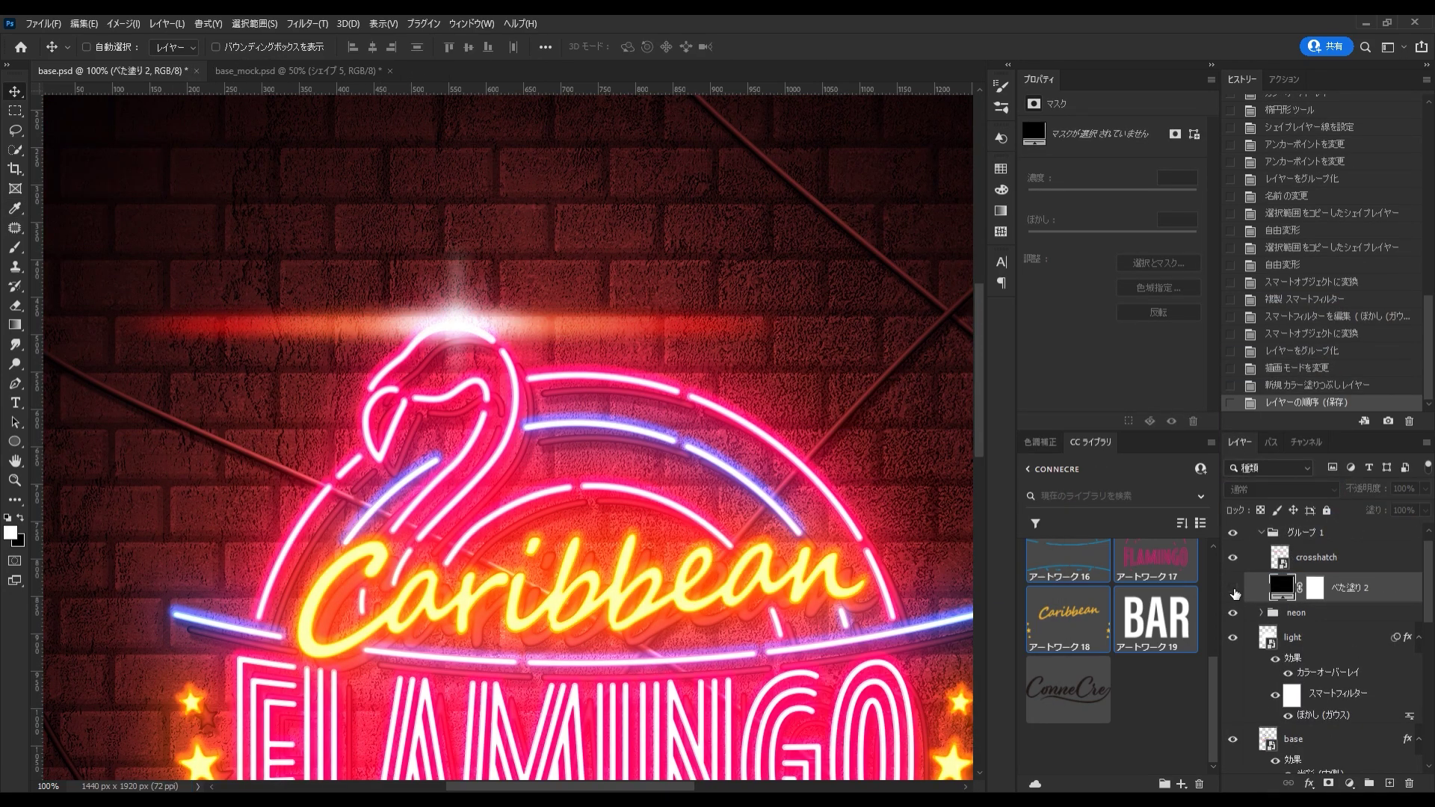
left_click(1316, 557)
key("ctrl+t")
key("ctrl+minus")
key("ctrl+minus")
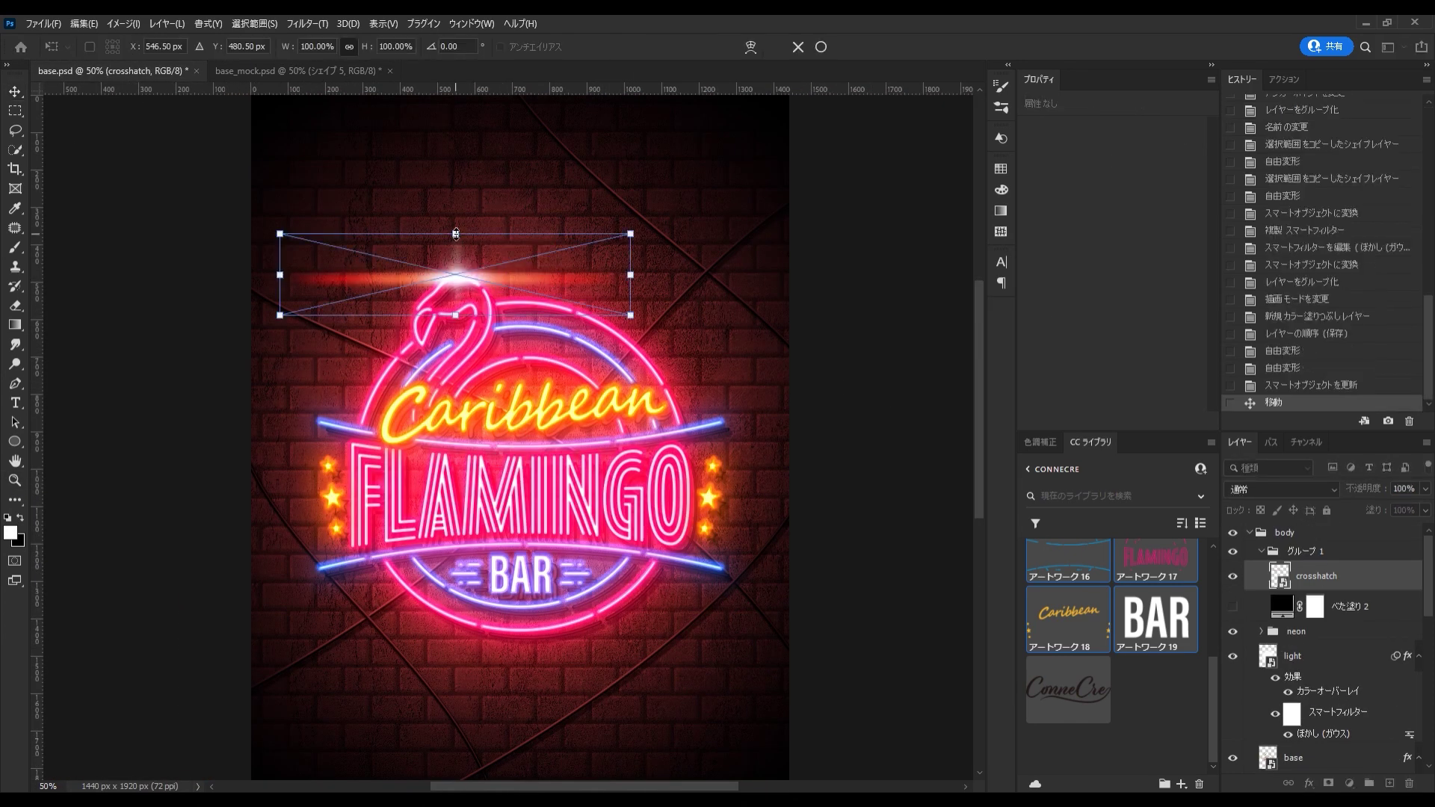
- Motion-blur and squash a crosshatch copy, adjust its Gaussian blur, and group both layers as 'set'
key("Return")
left_click(307, 23)
left_click(555, 333)
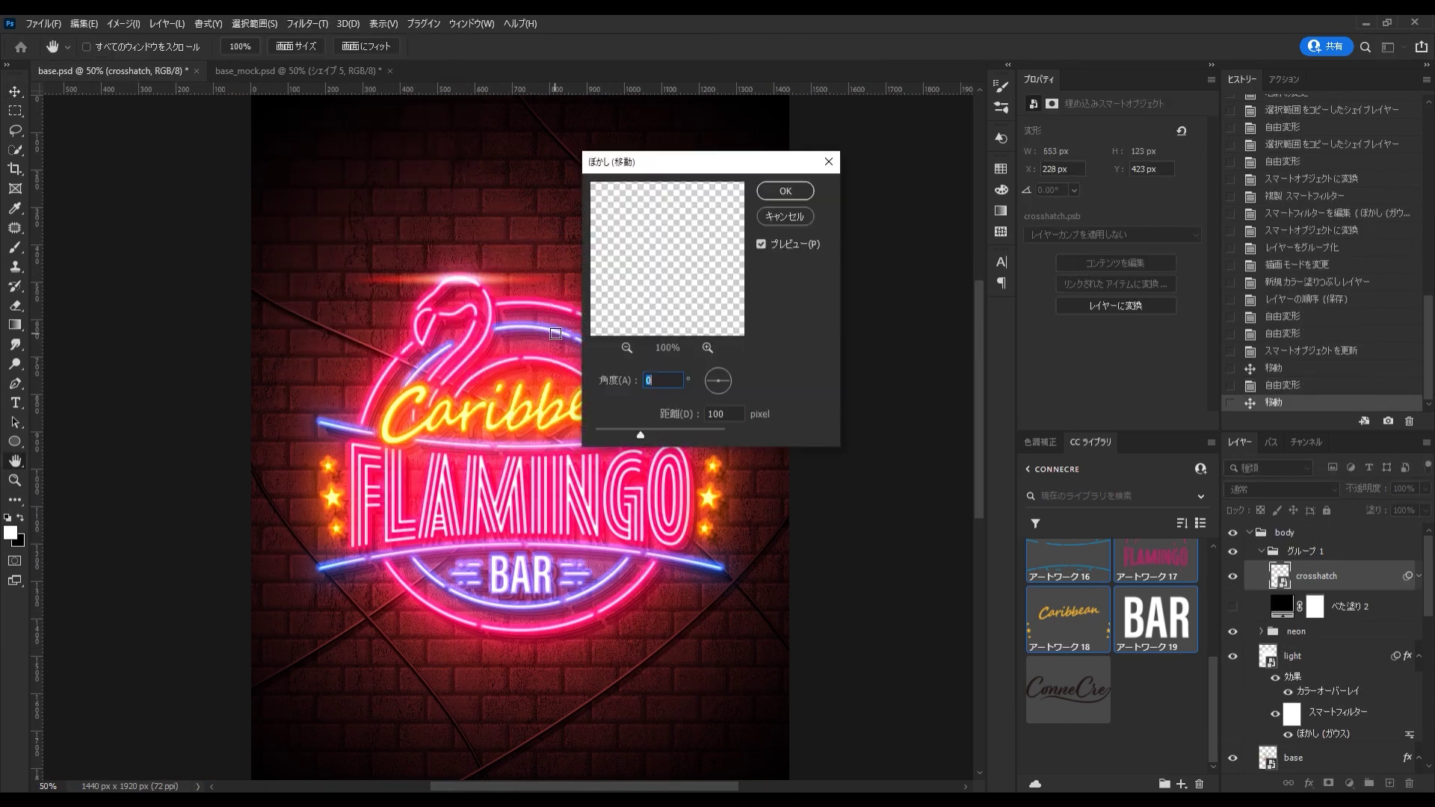
key("Return")
left_click_drag(503, 246, 540, 288)
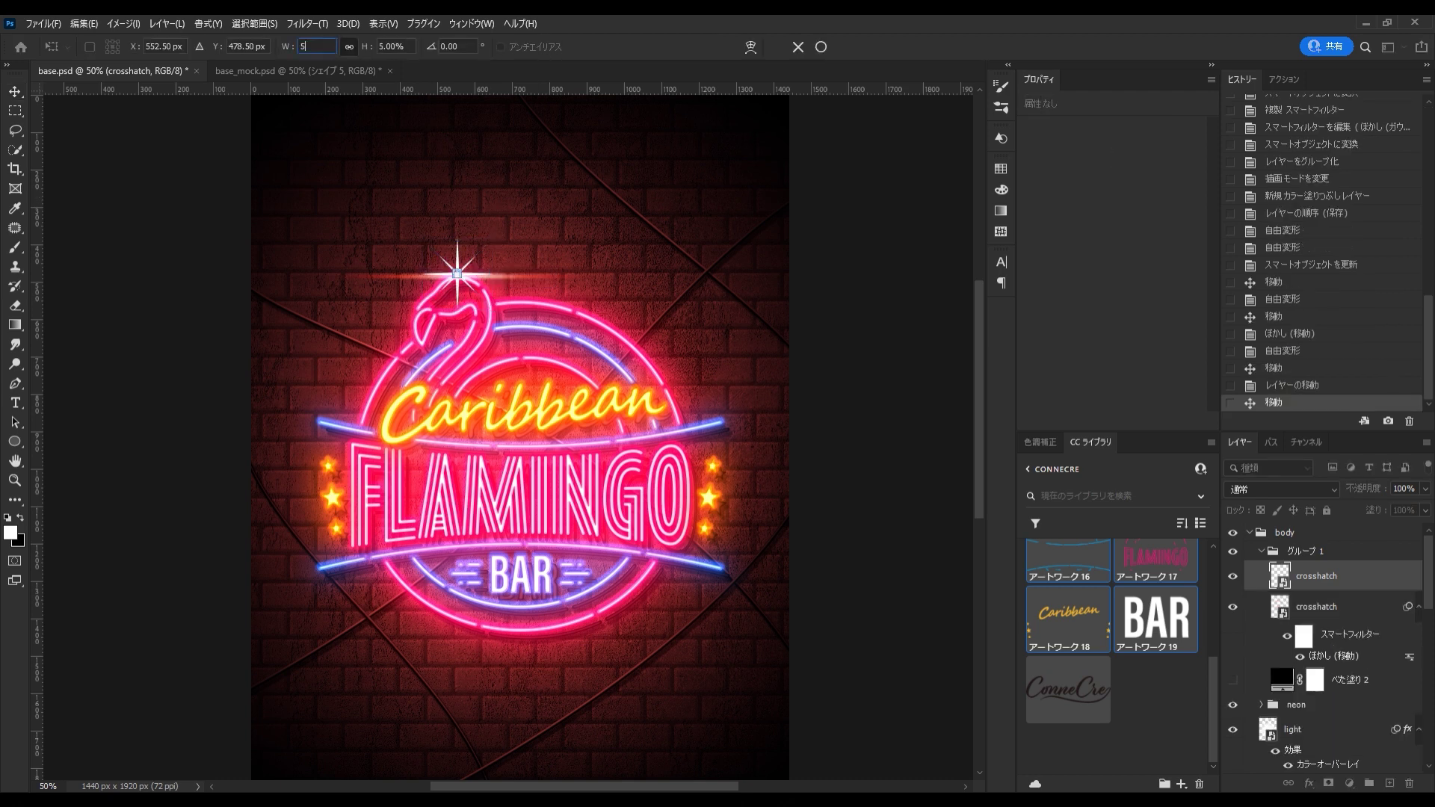
double_click(1324, 625)
key("Return")
key("ctrl+g")
type("set")
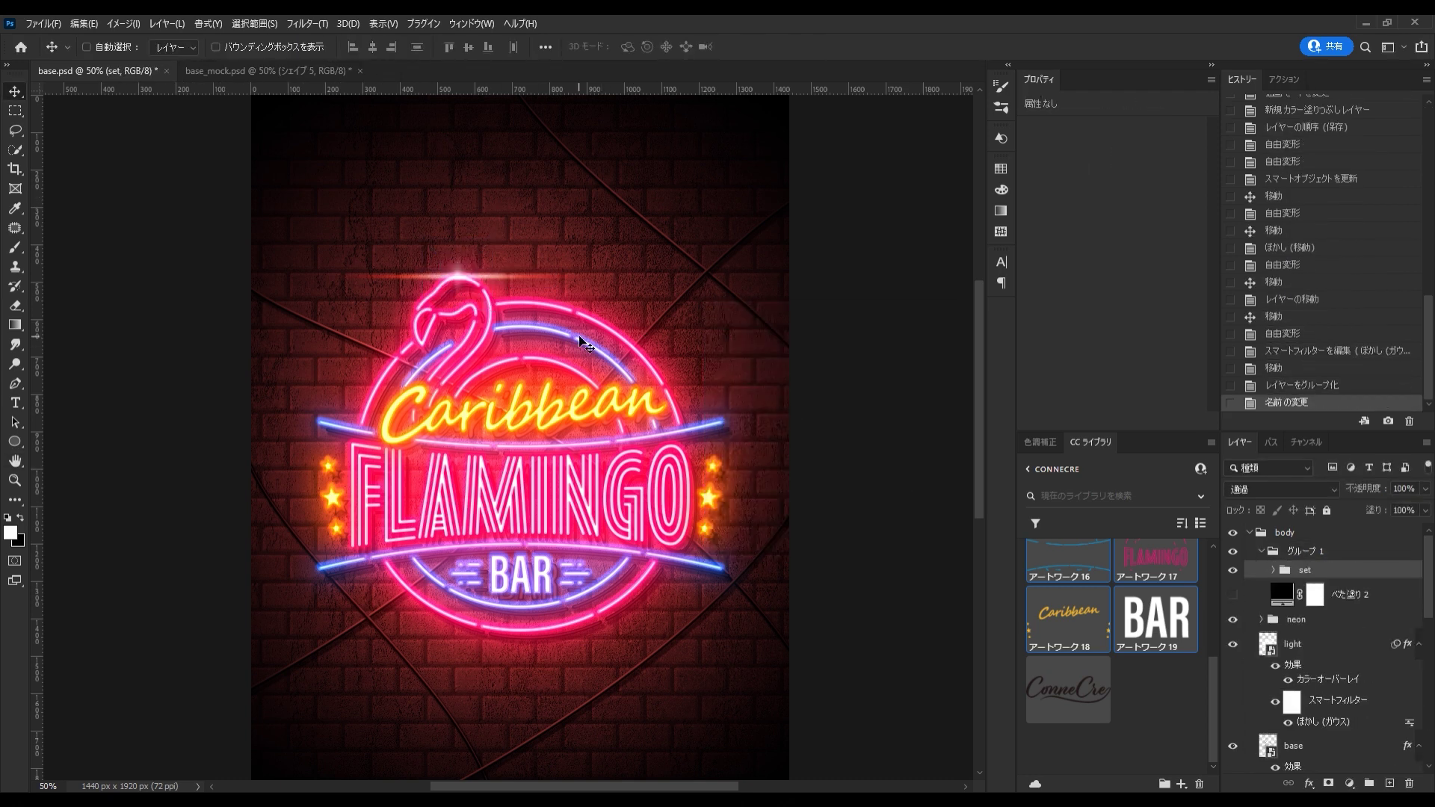
- Place another copy of the flare set, then rename the group 'light' with a red label
left_click_drag(482, 637, 745, 581)
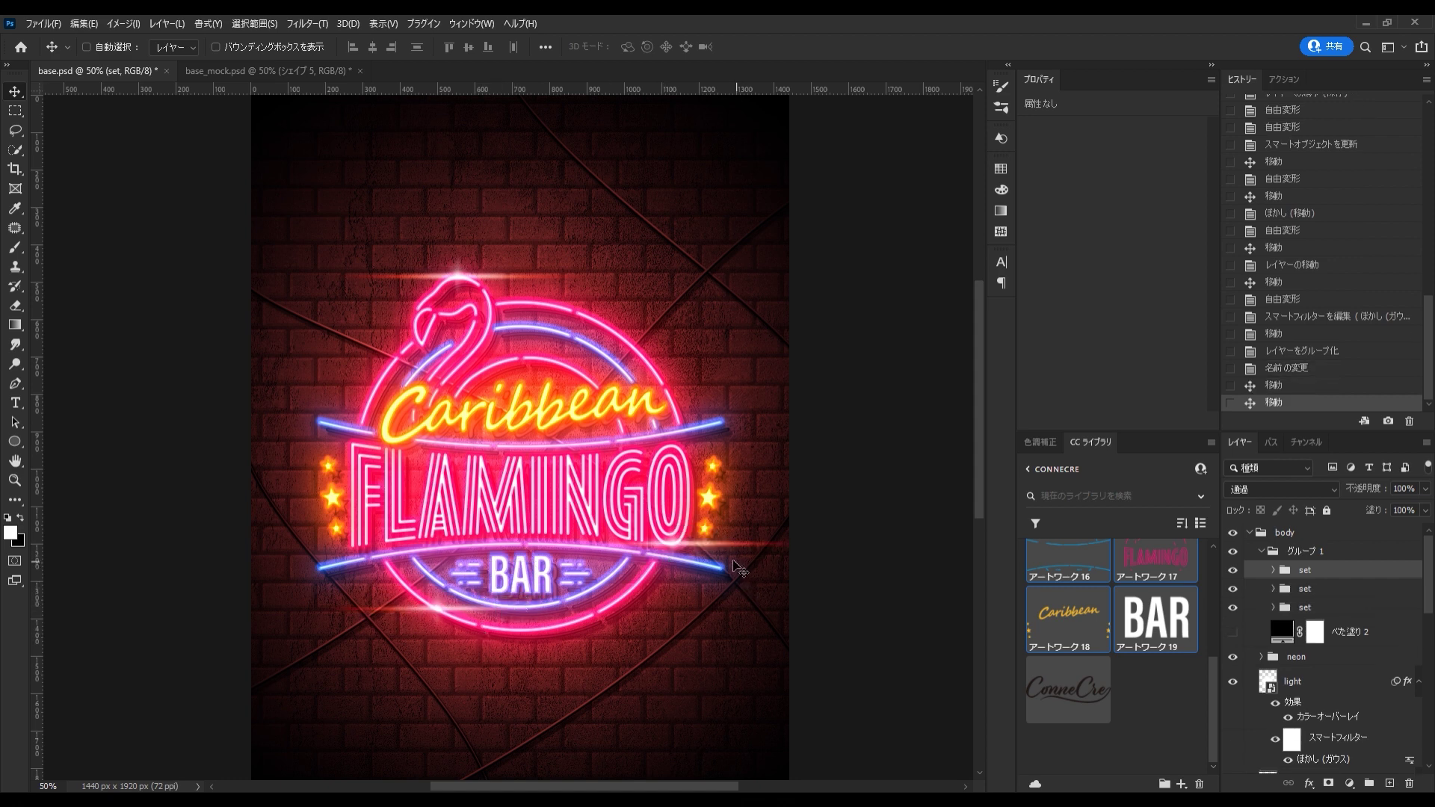
double_click(1302, 551)
type("light")
right_click(1233, 551)
left_click(1270, 620)
- Draw a four-point white shape with no outline and raise its two top corners
key("z")
left_click(628, 432, "alt")
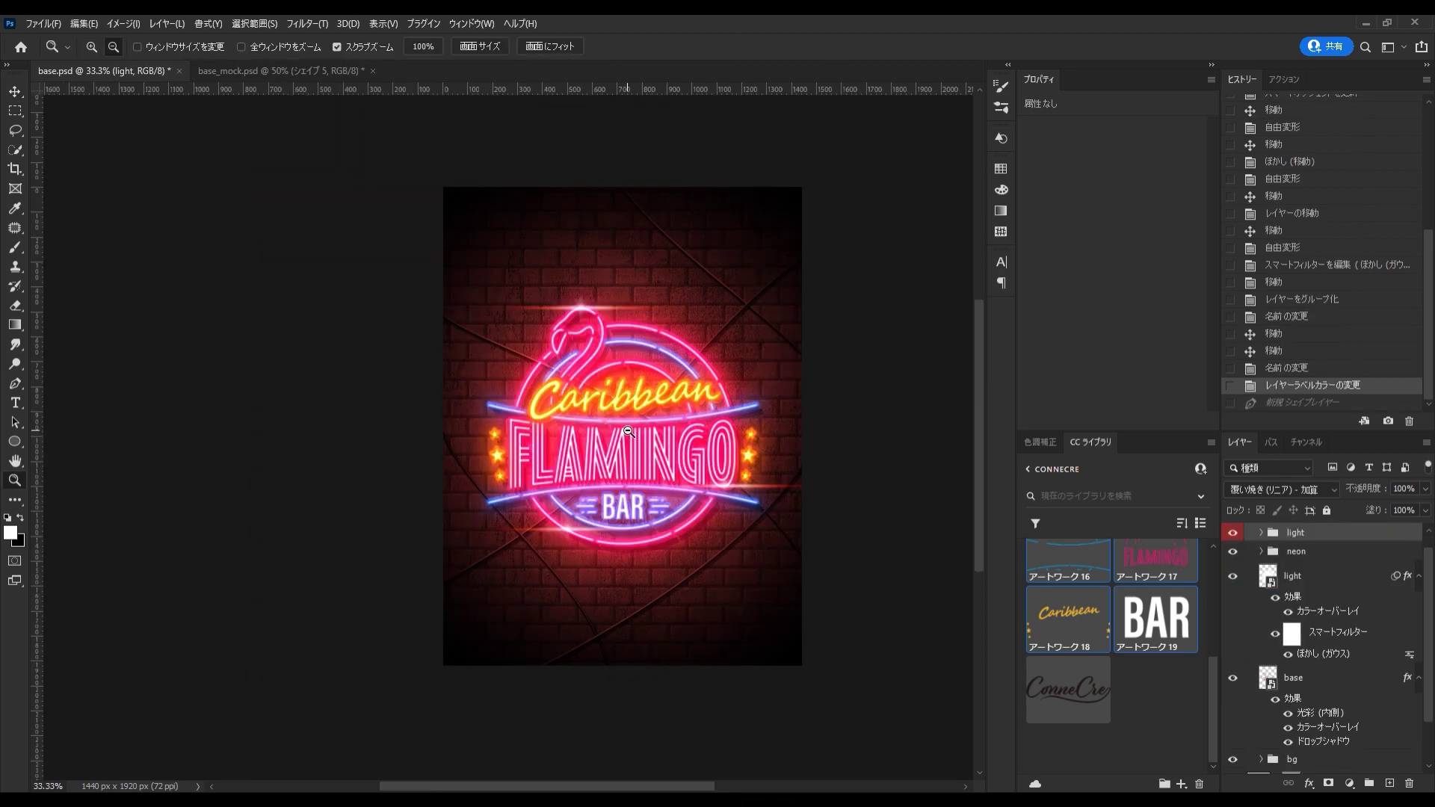
key("p")
left_click(437, 242)
left_click(814, 352)
left_click(816, 661)
left_click(417, 523)
left_click(437, 242)
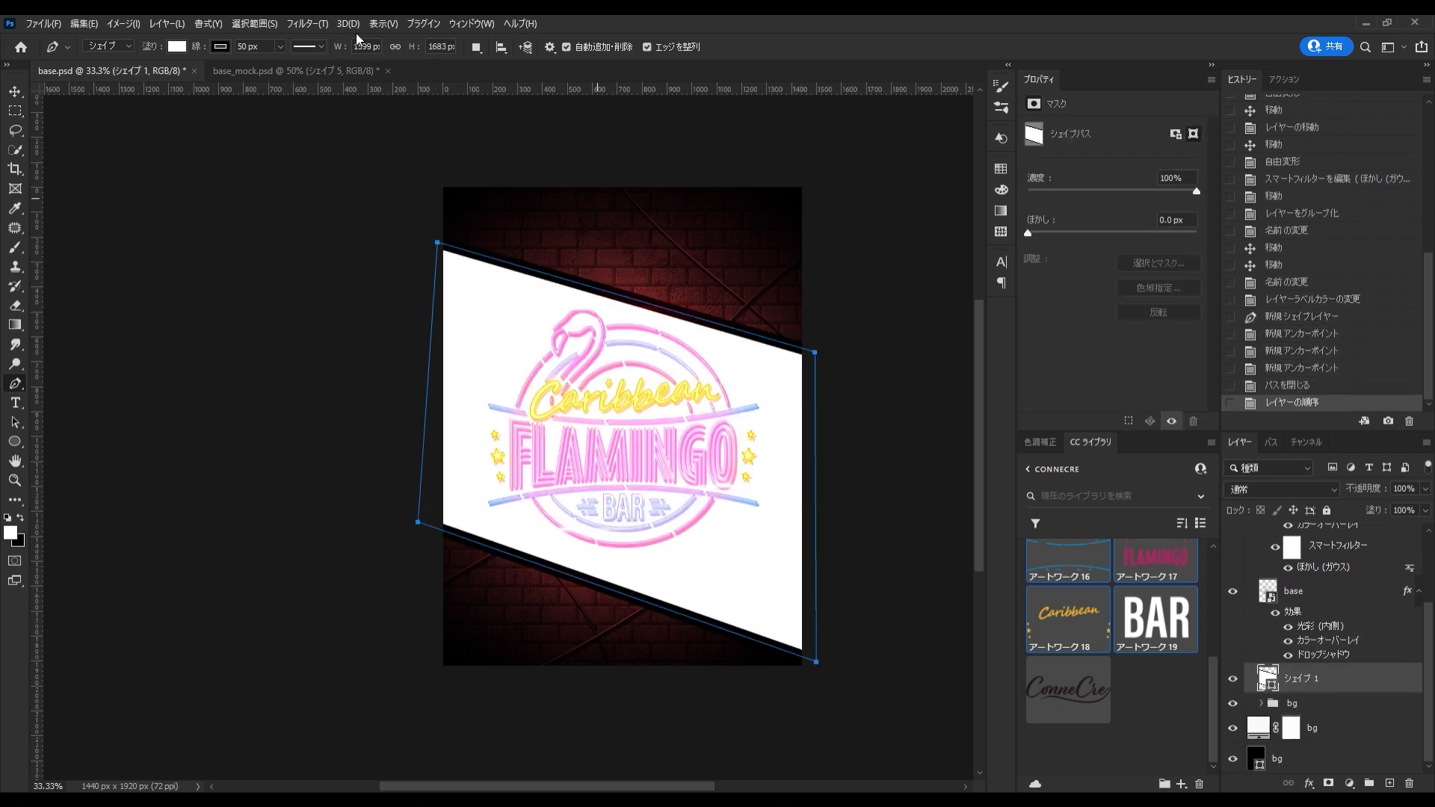
left_click(220, 46)
left_click(123, 75)
left_click_drag(438, 242, 435, 206)
left_click_drag(815, 352, 815, 291)
- Shift the shape down, add a second stripe shape, hide both and load them as a selection
left_click(15, 91)
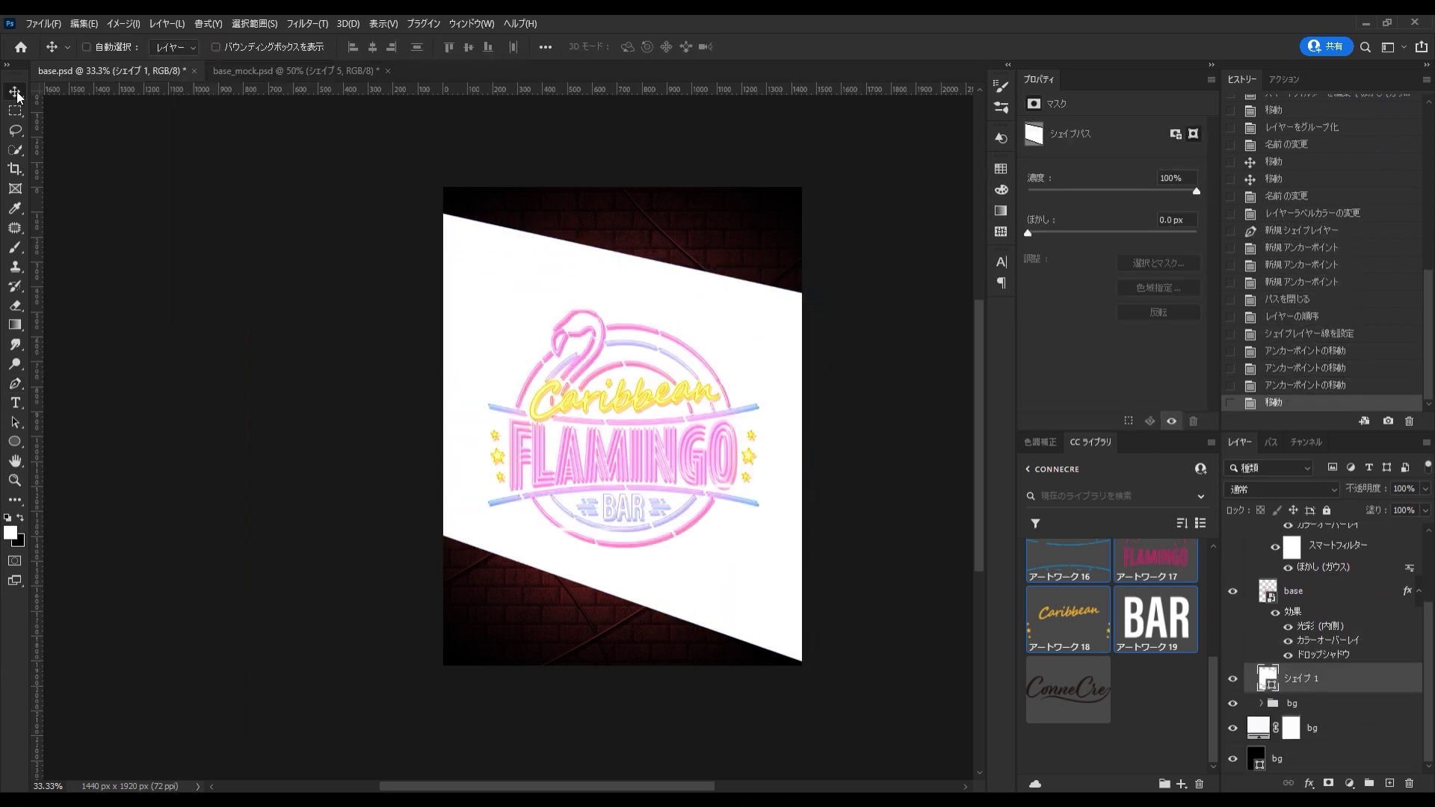
key("shift+Down")
key("shift+Down")
key("shift+Down")
left_click(15, 383)
left_click_drag(817, 675, 816, 698)
left_click(416, 545)
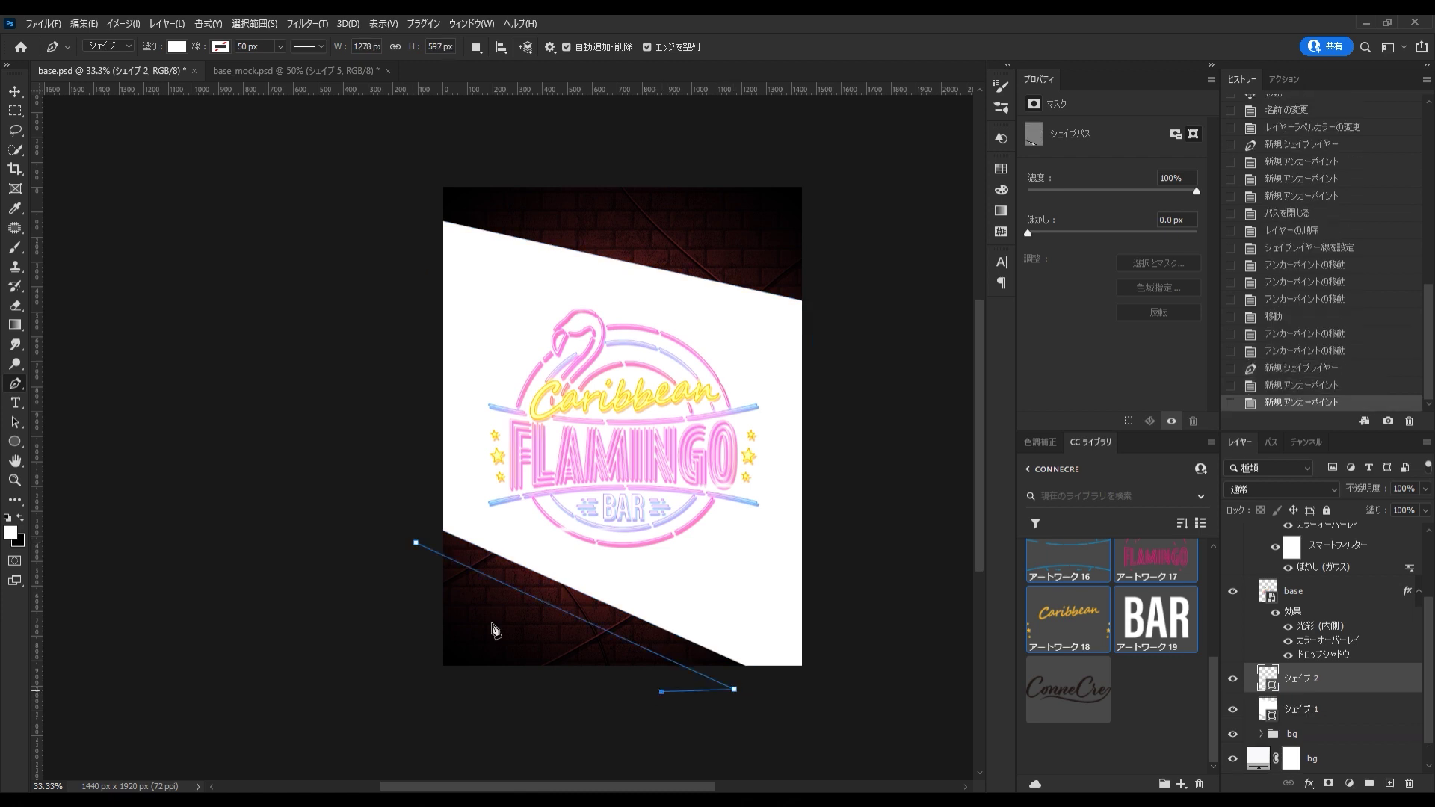
left_click(737, 682)
left_click(1268, 679, "ctrl")
left_click(1233, 709)
- Add a −40 Brightness/Contrast layer with its mask feathered 8 px and inverted
left_click(1350, 783)
left_click(1379, 565)
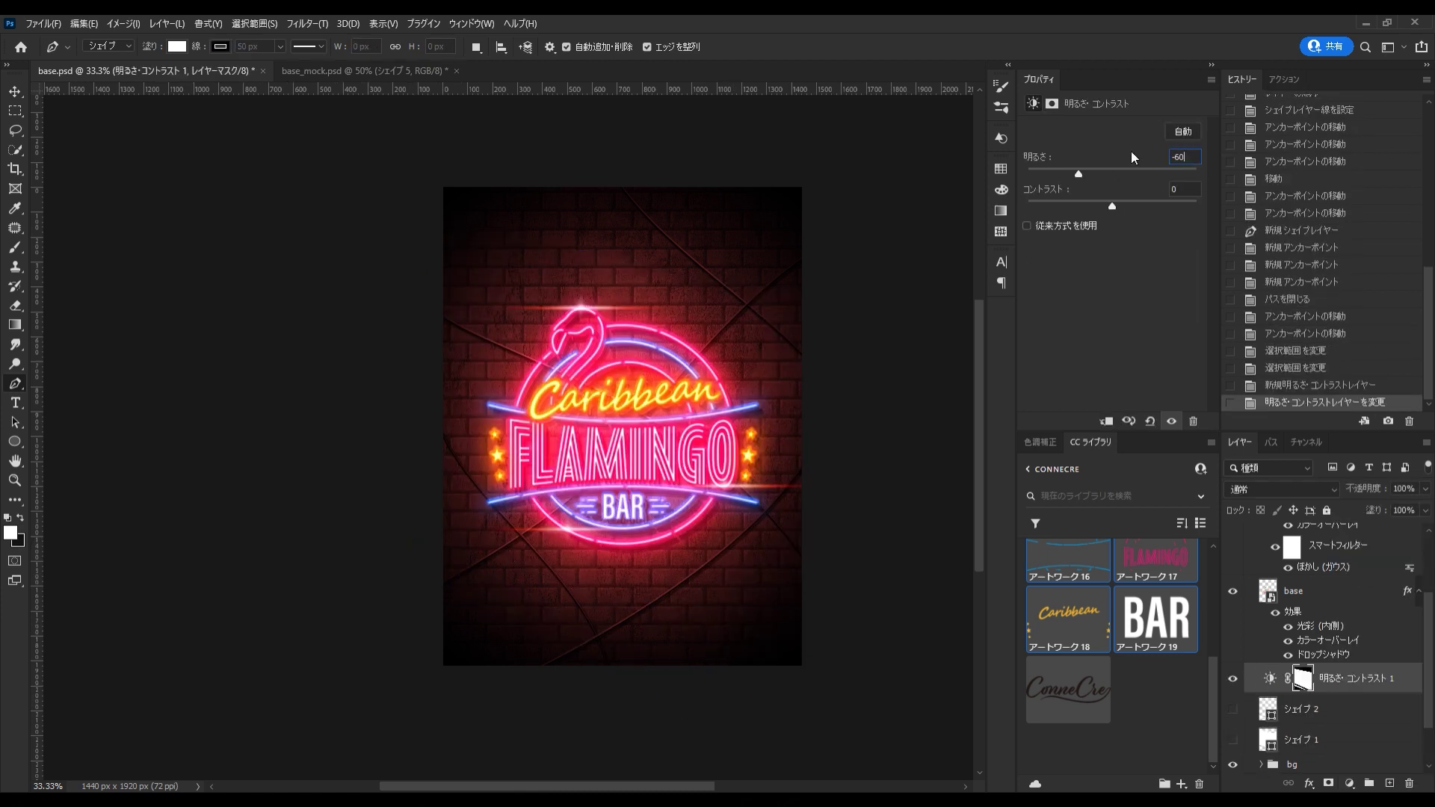
left_click(1052, 103)
left_click_drag(1028, 233, 1087, 232)
left_click(1159, 312)
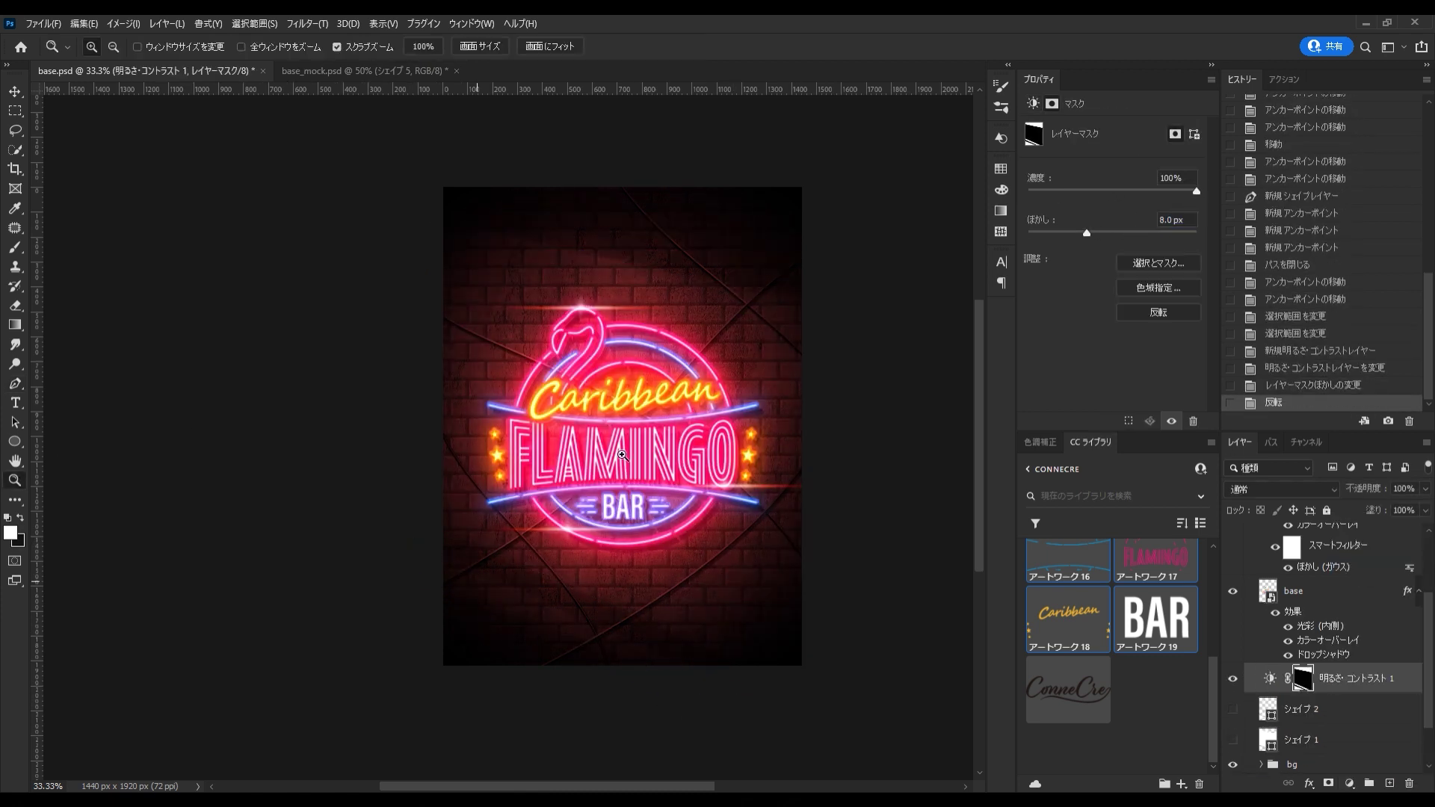
key("z")
key("ctrl+plus")
scroll(1252, 539, "up", 3)
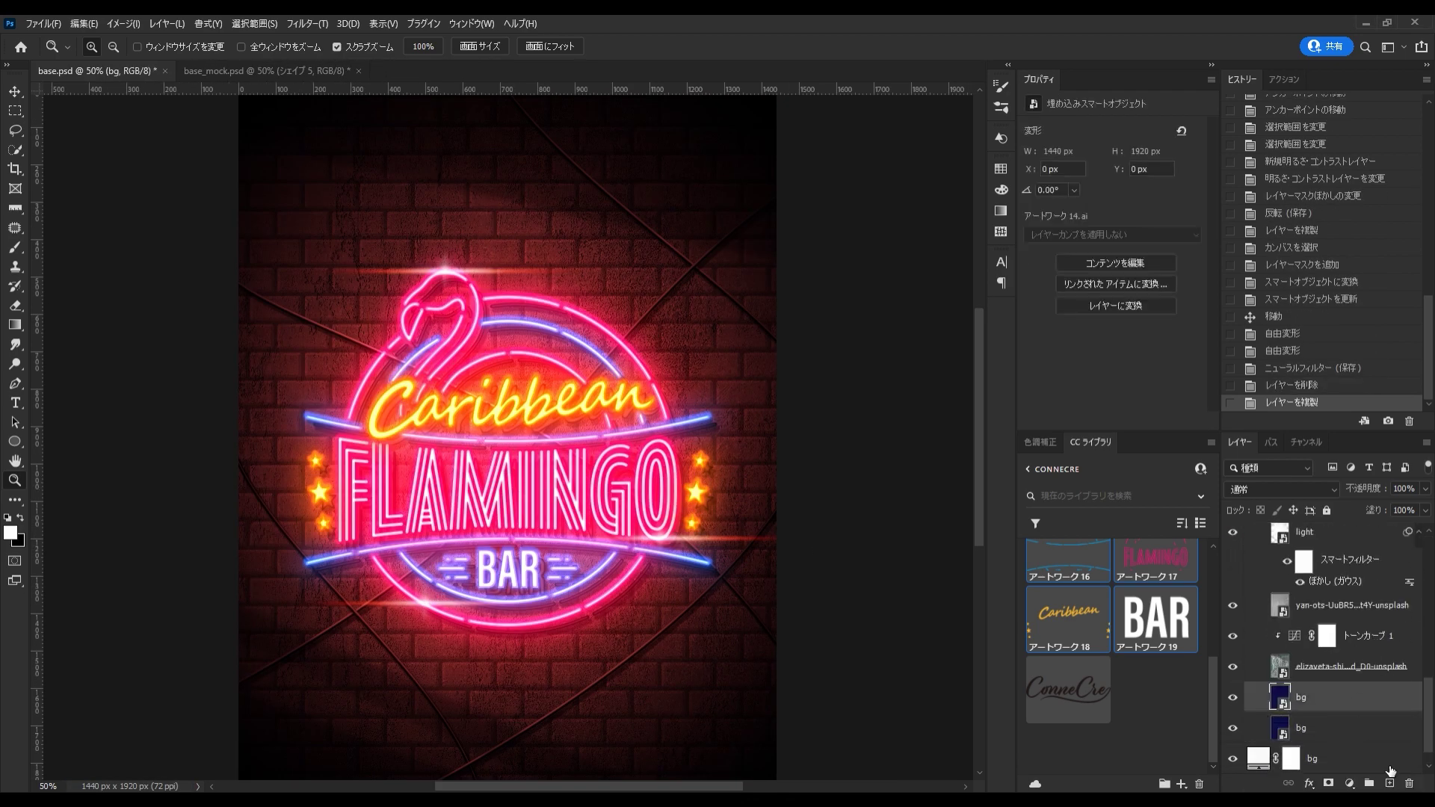
- Add a Threshold adjustment layer blended in Linear Burn at lowered opacity
left_click(1349, 783)
left_click(1368, 640)
left_click(1281, 489)
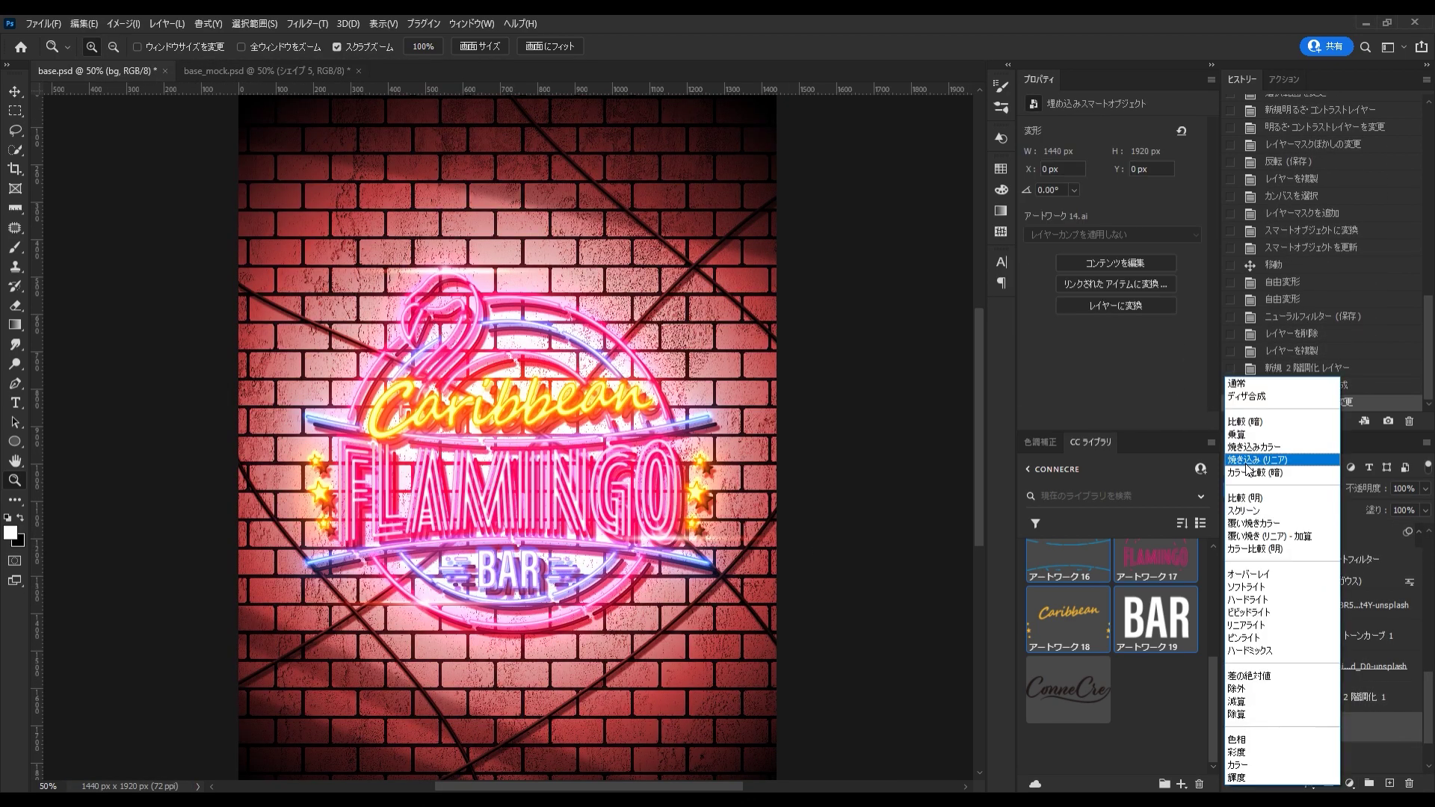
left_click(1247, 460)
key("v")
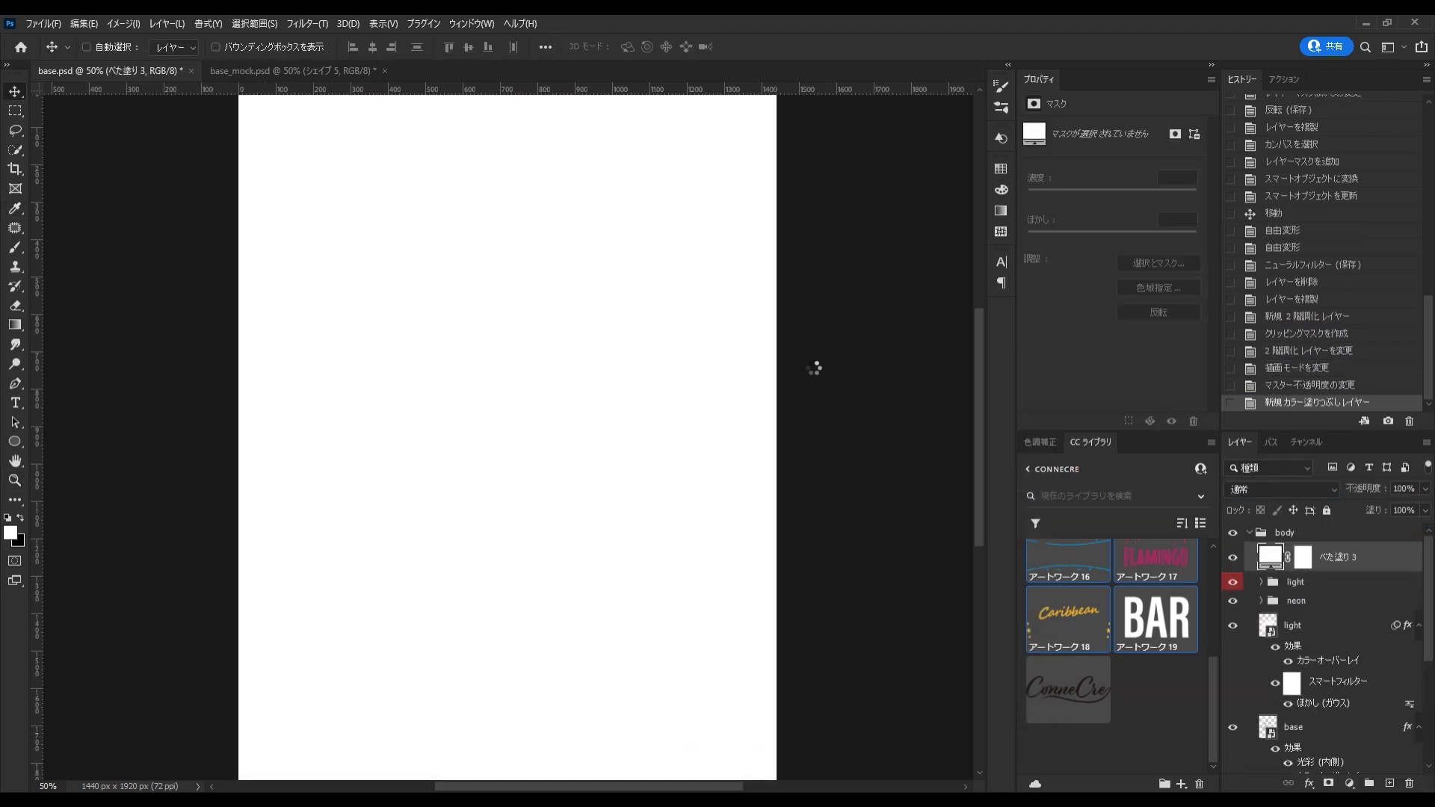
- Render Clouds into the white layer and scale it to 200%
left_click(308, 23)
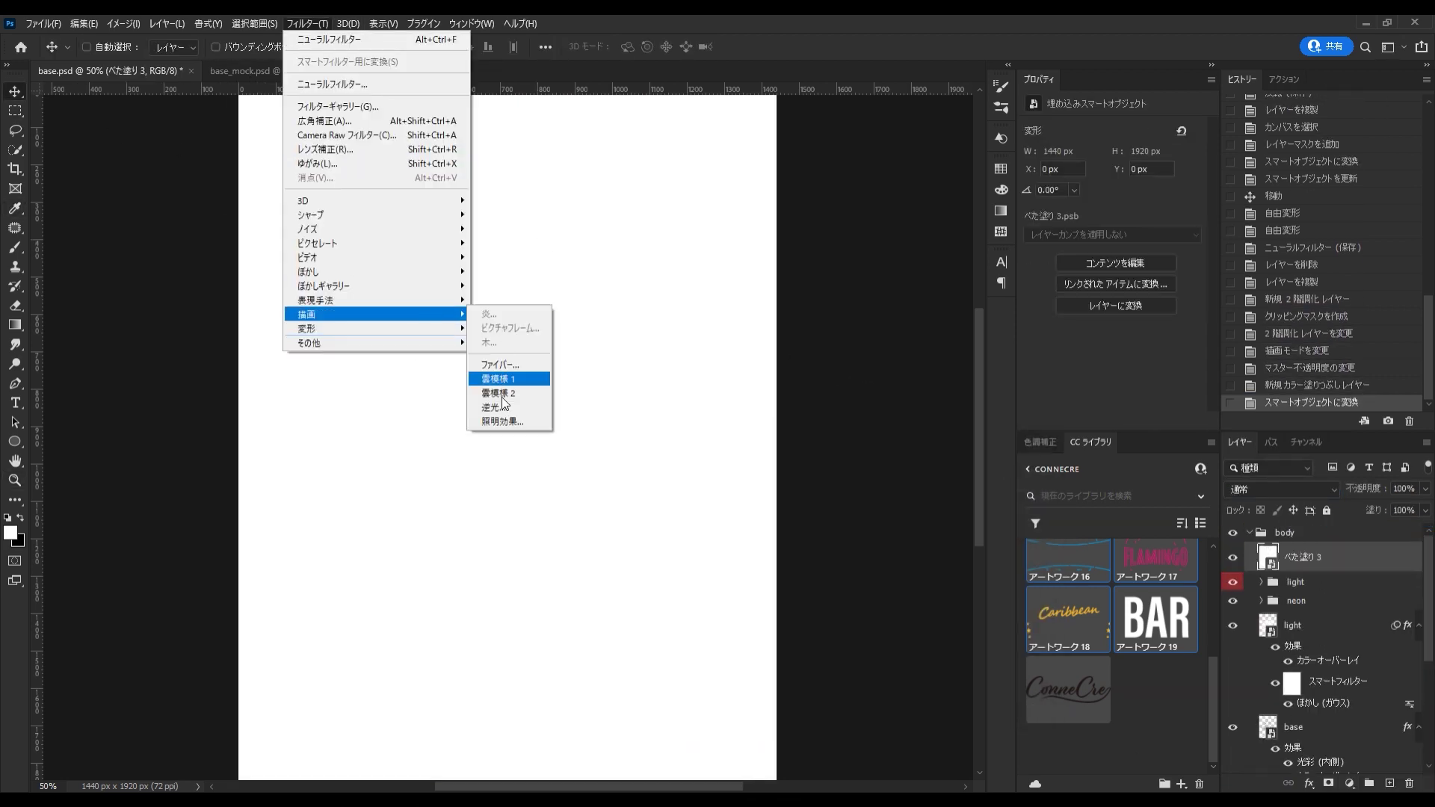
left_click(497, 378)
key("ctrl+t")
type("200")
key("Return")
left_click(1281, 489)
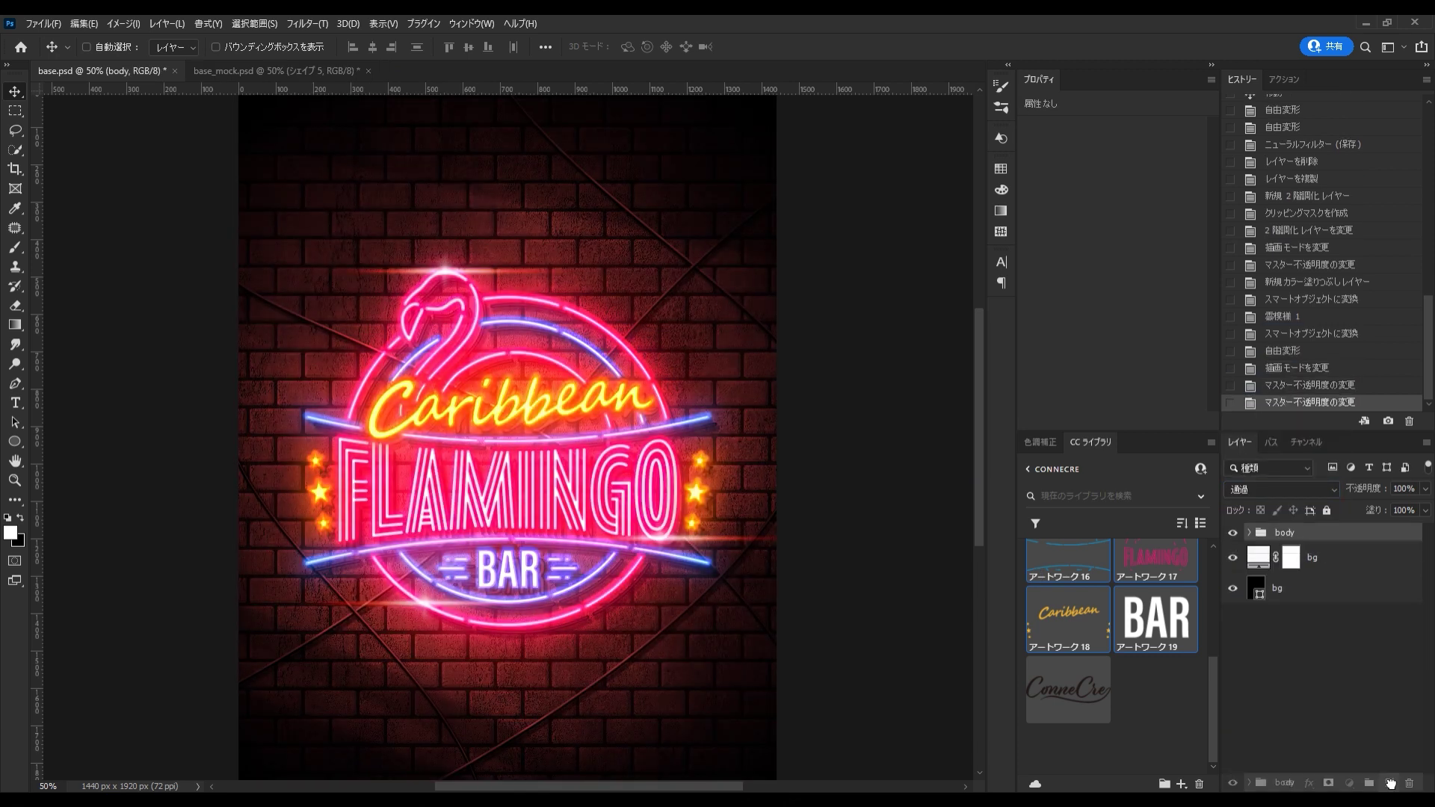
- Duplicate the body group, mask it, and convert it to a smart object with trimmed contents
left_click_drag(1391, 782, 1390, 783)
key("ctrl+a")
left_click(1329, 783)
key("ctrl+z")
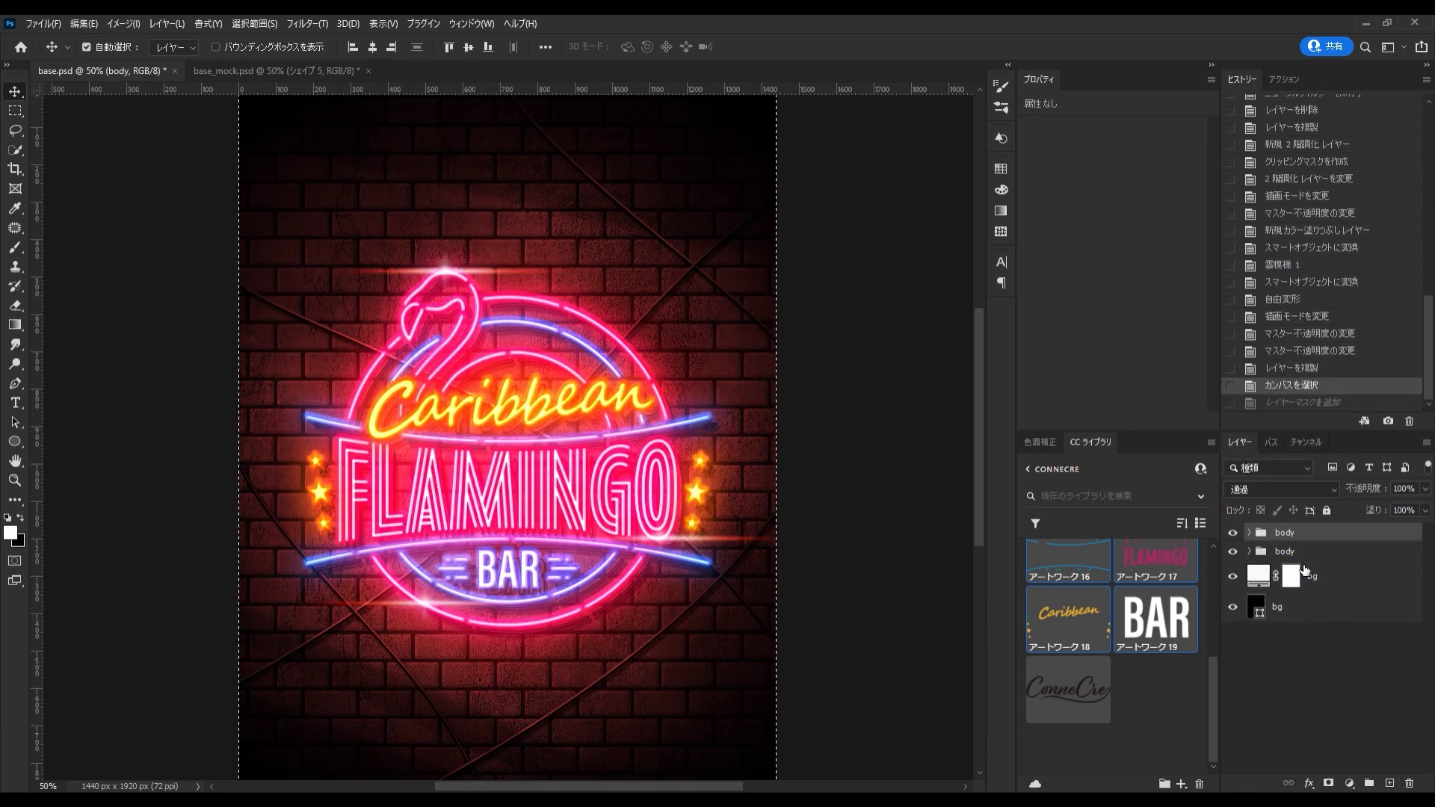
left_click(1328, 783)
right_click(1282, 533)
left_click(1316, 673)
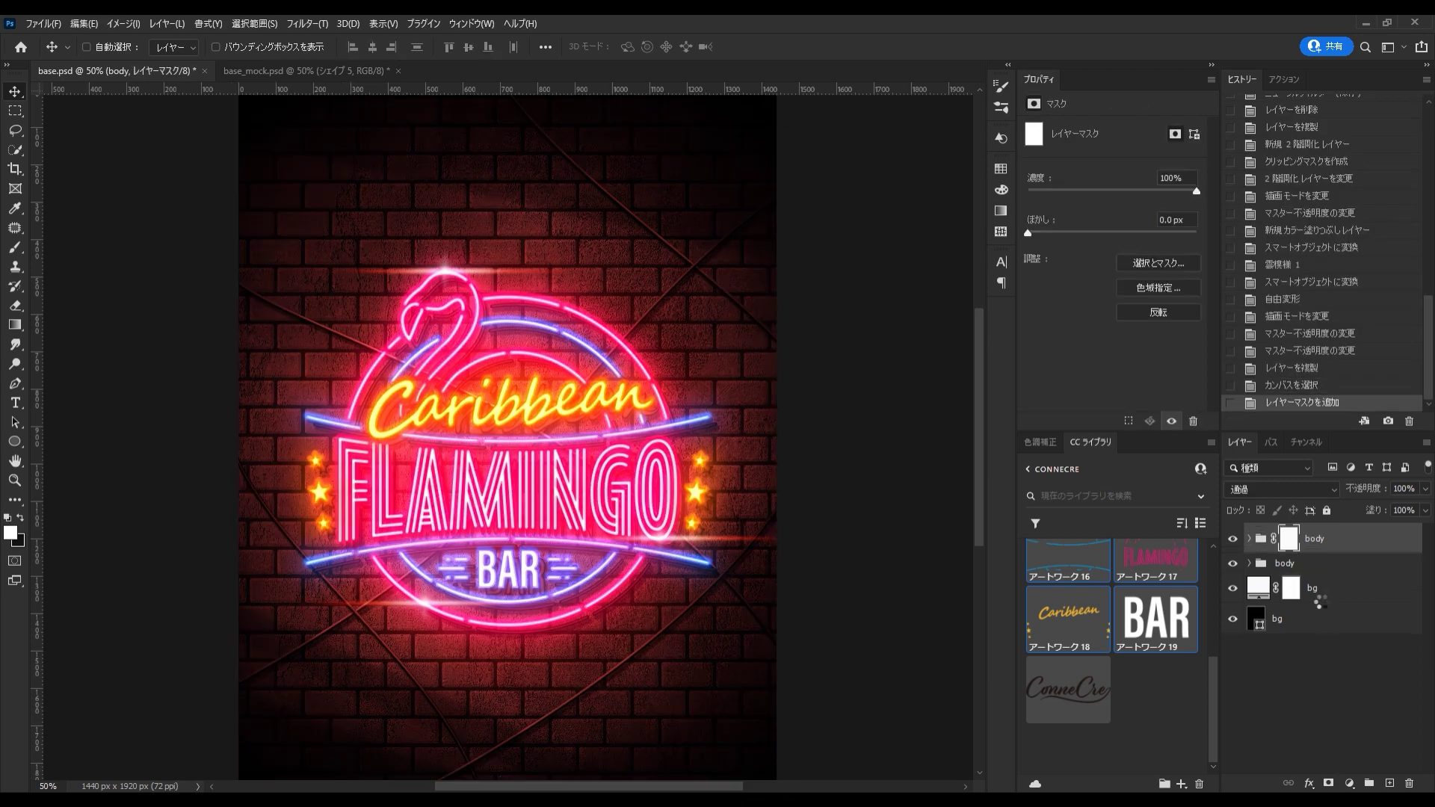
double_click(1253, 539)
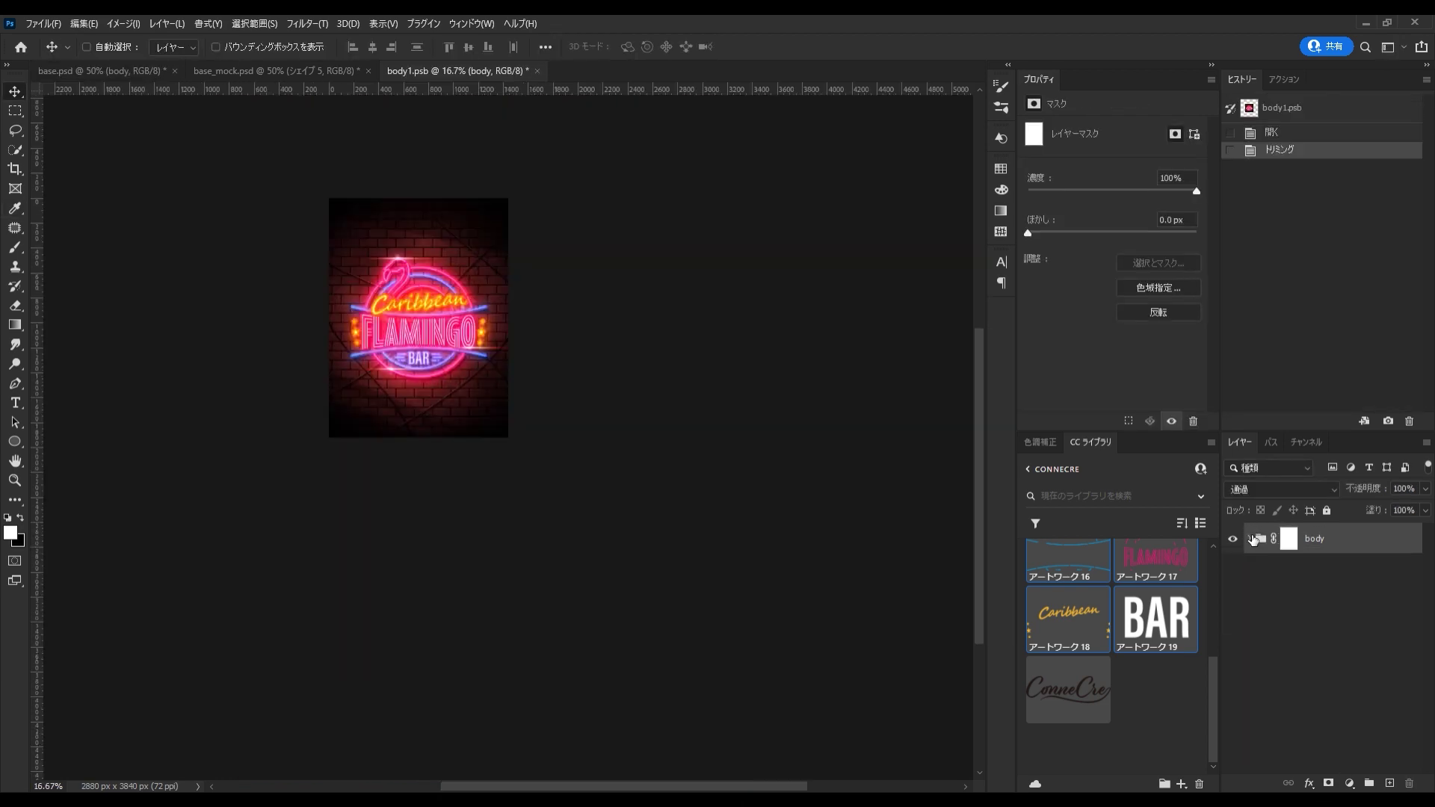
key("ctrl+w")
key("ctrl+minus")
key("ctrl+minus")
- Distort the body smart object, pulling the right corners outward for a perspective tilt
left_click(84, 23)
mouse_move(307, 24)
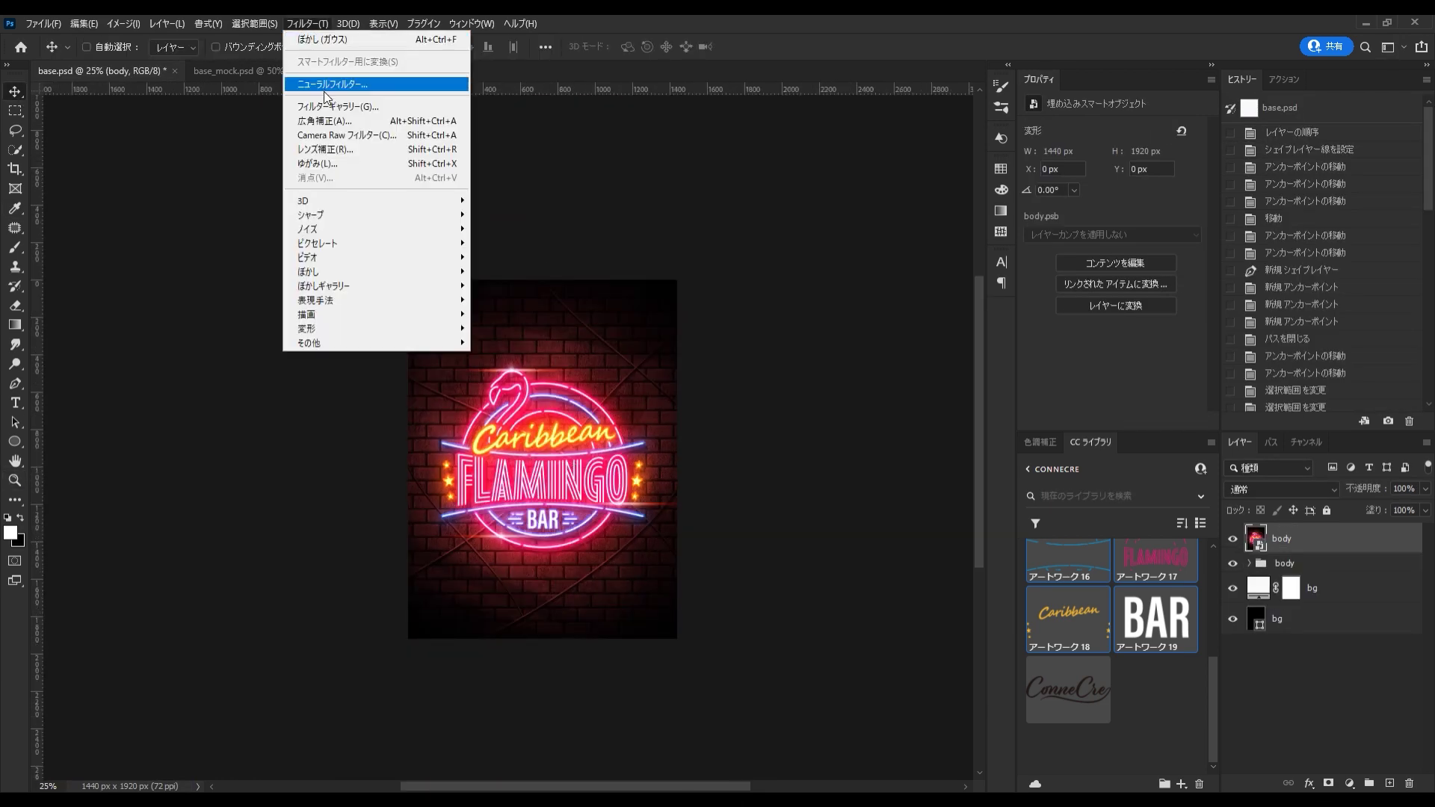
left_click(316, 430)
left_click_drag(677, 281, 677, 226)
left_click_drag(677, 638, 690, 677)
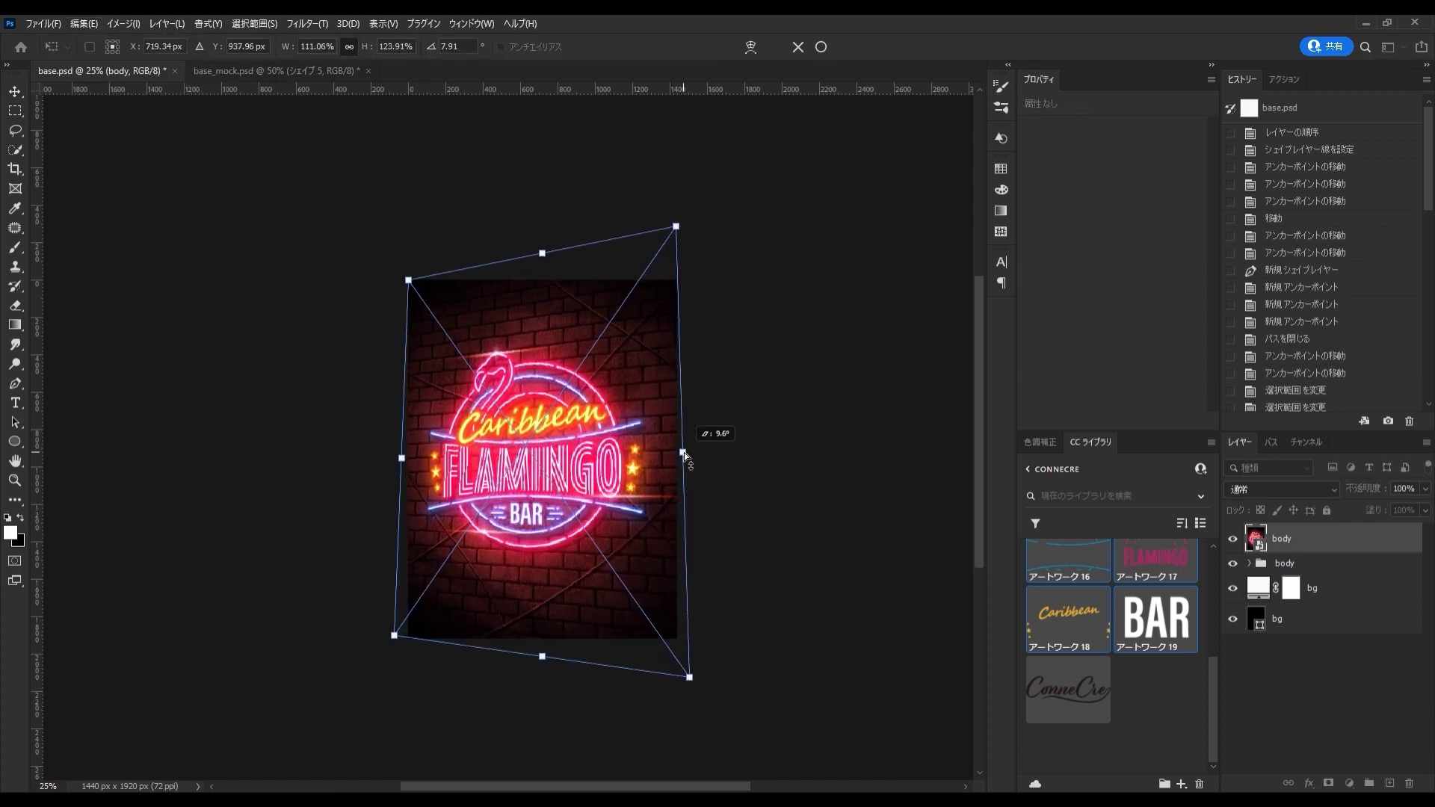
key("ctrl+semicolon")
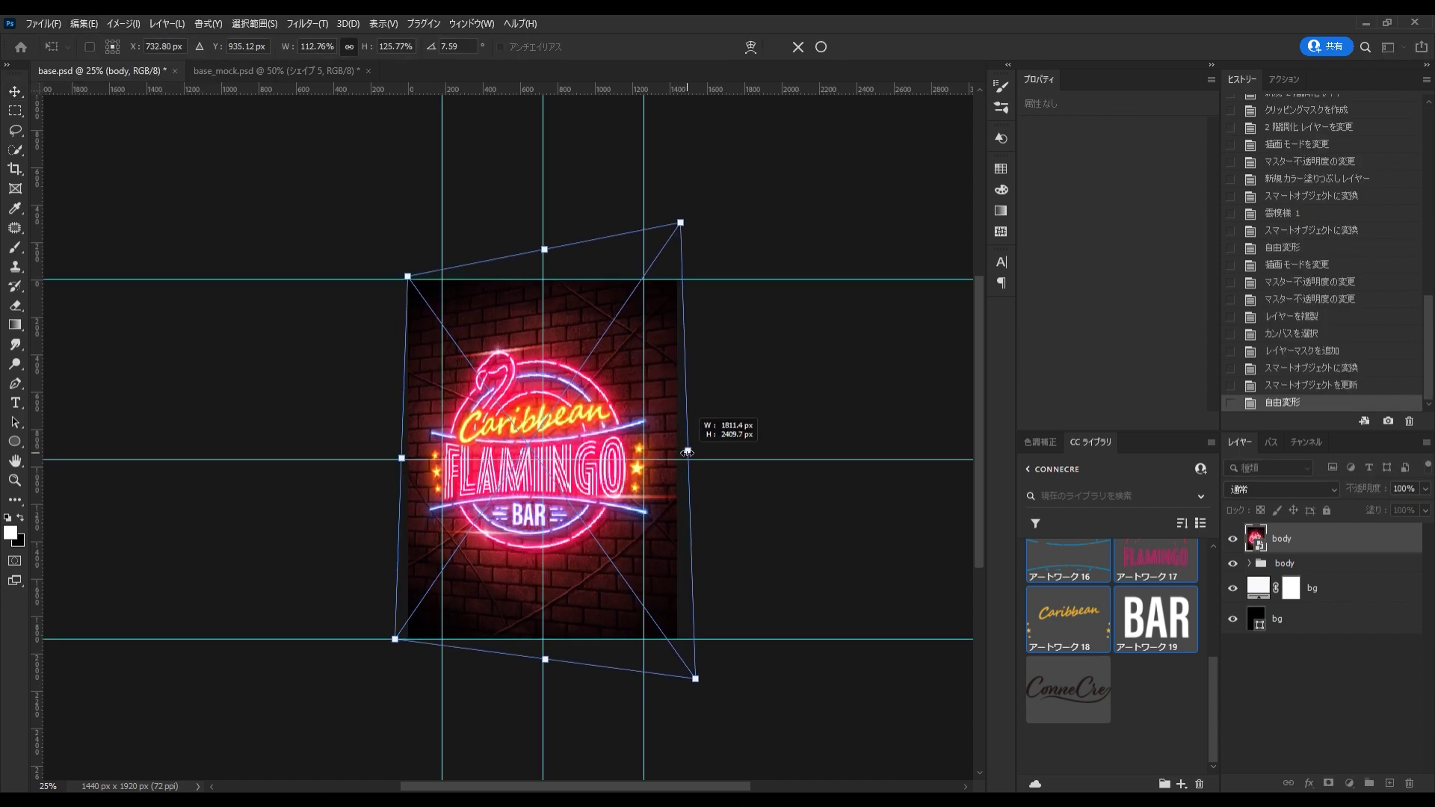
key("Escape")
- Apply a Depth Blur neural filter focused on the sign with focal range 50, and save
key("z")
left_click(522, 458)
left_click(307, 23)
left_click(329, 84)
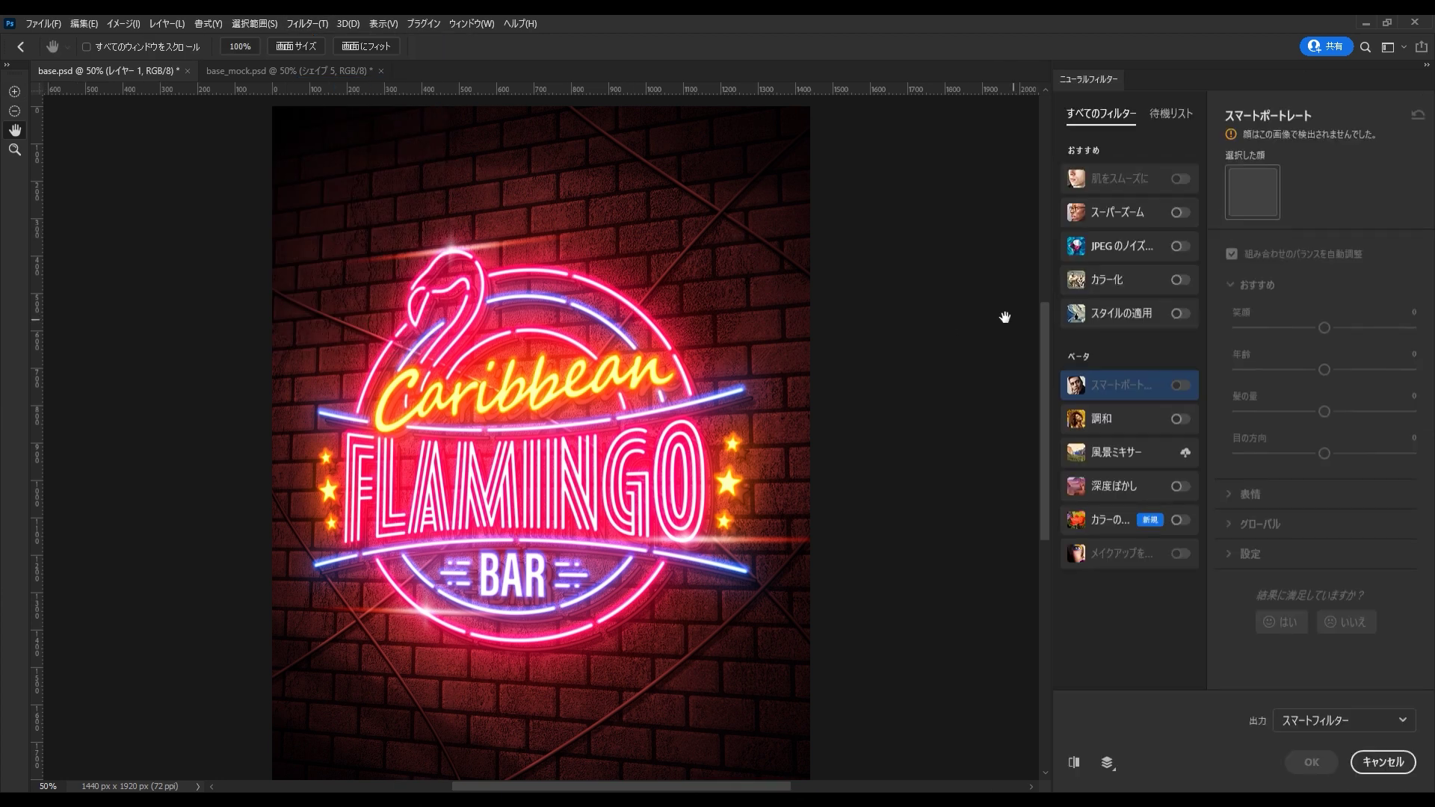
left_click(1337, 325)
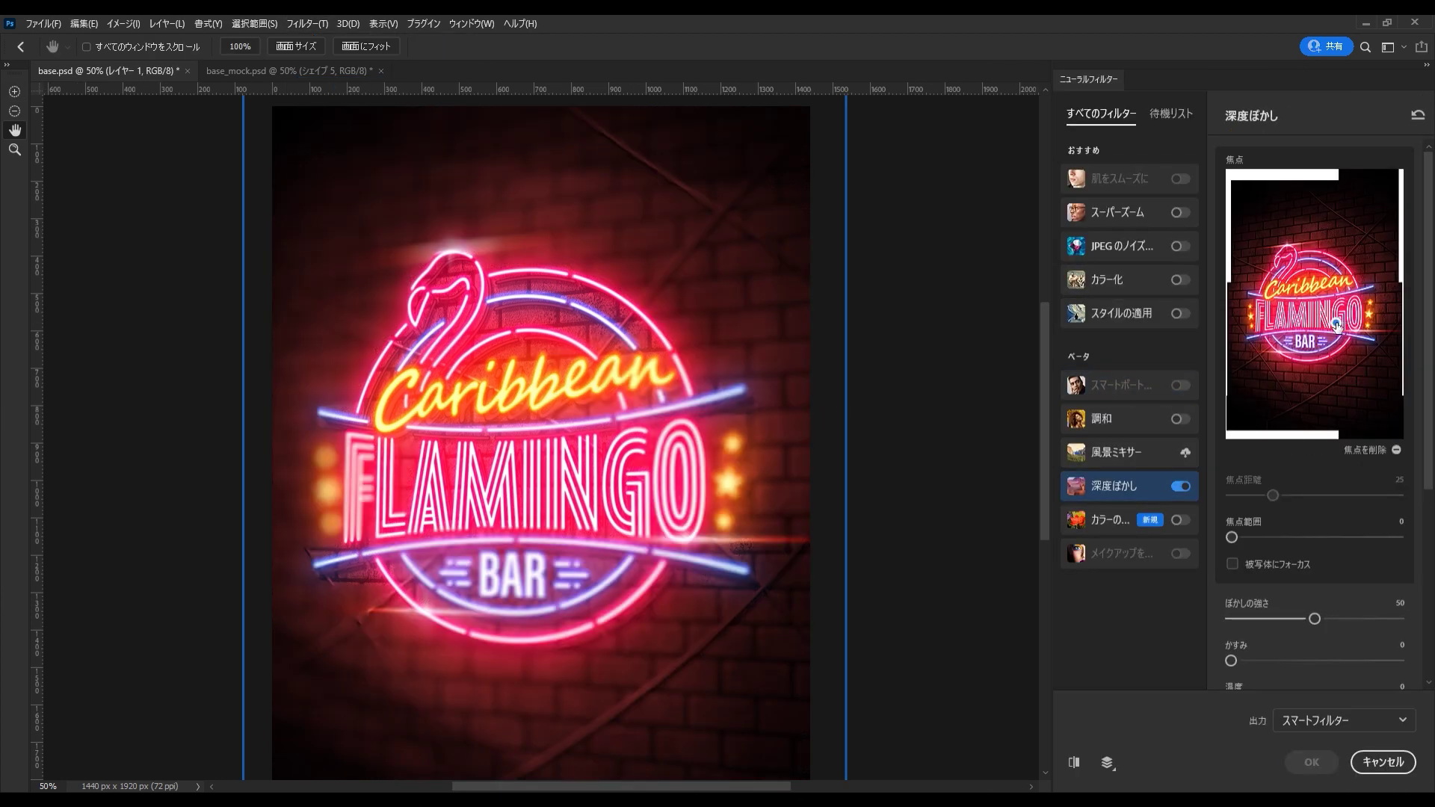
left_click_drag(1312, 536, 1313, 537)
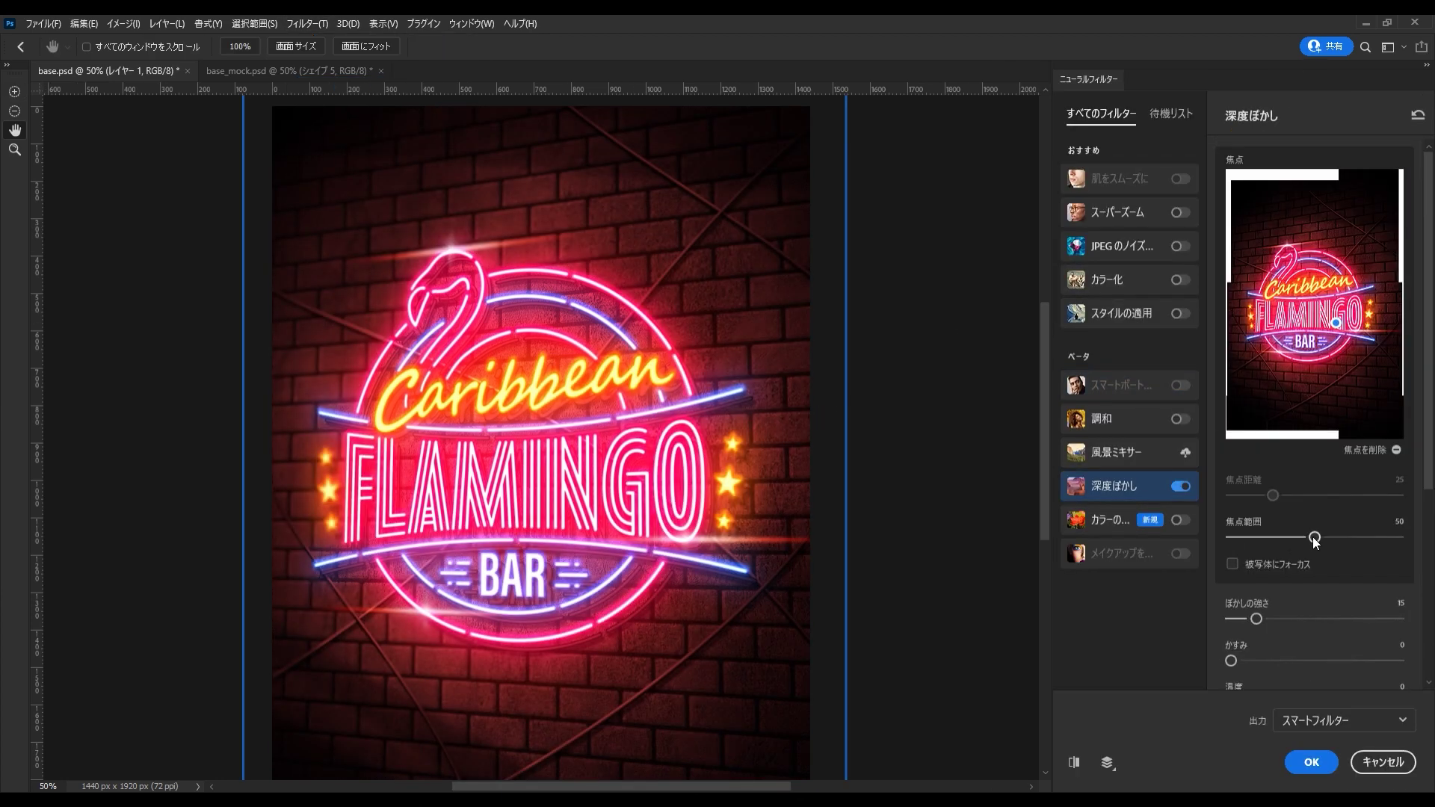
left_click(1315, 762)
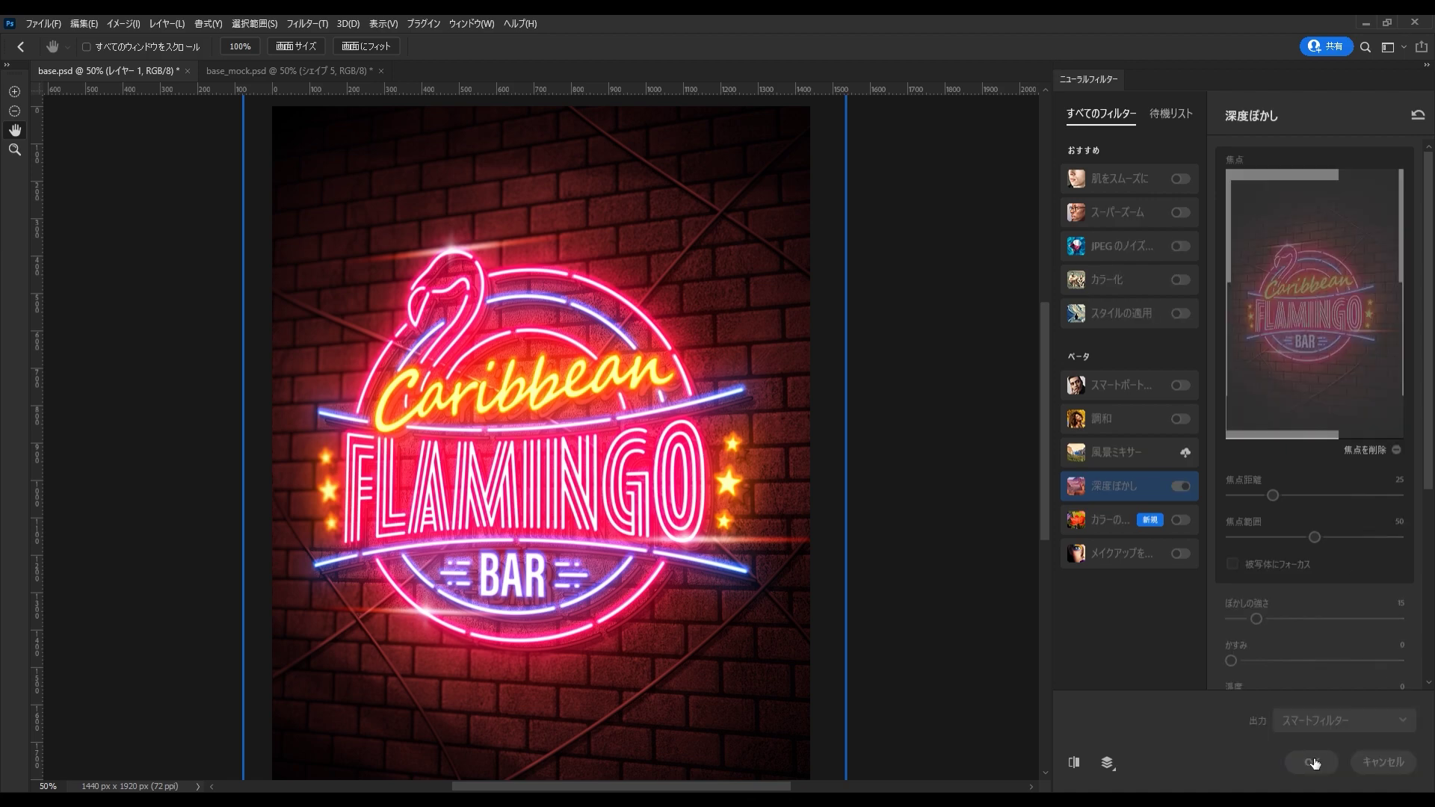
key("ctrl+s")
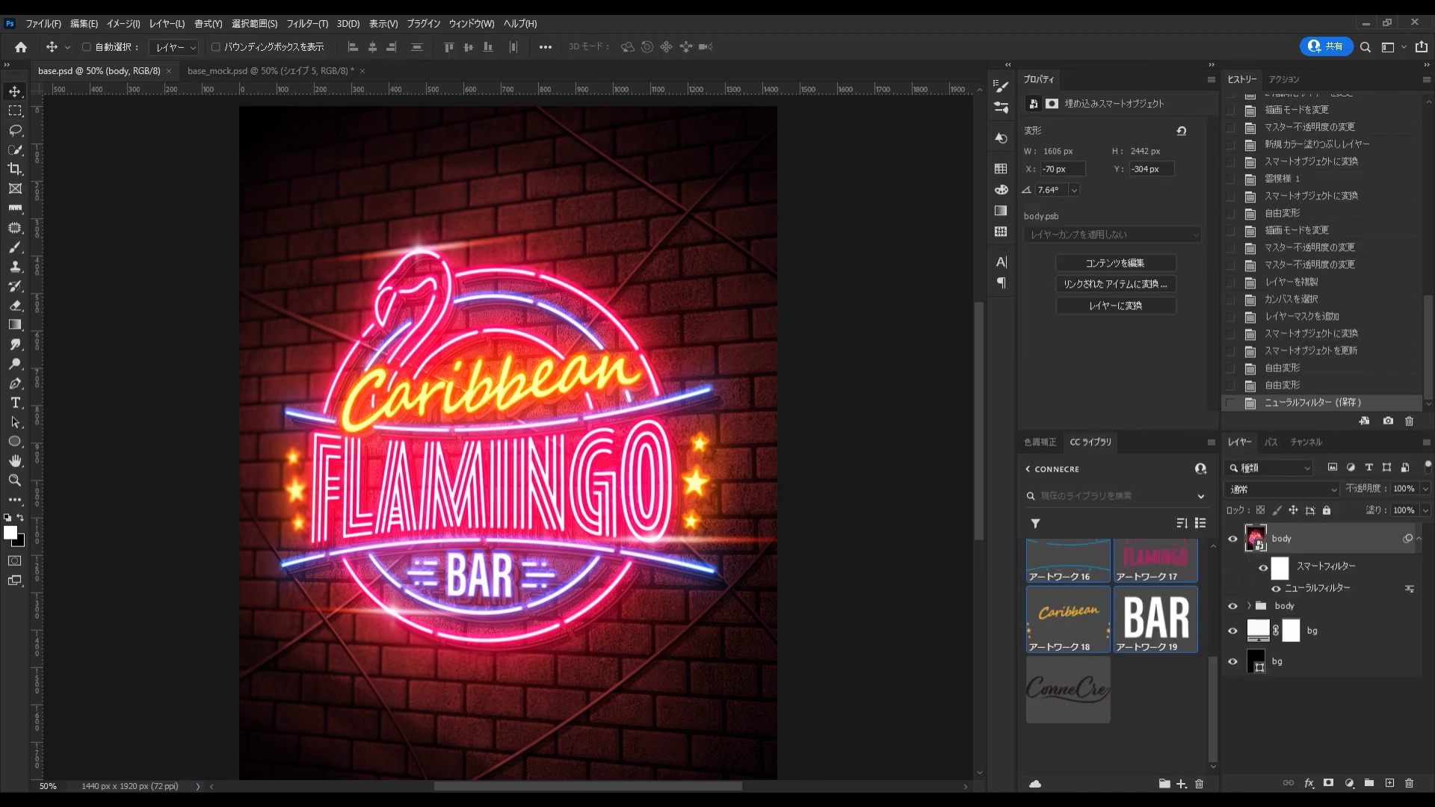